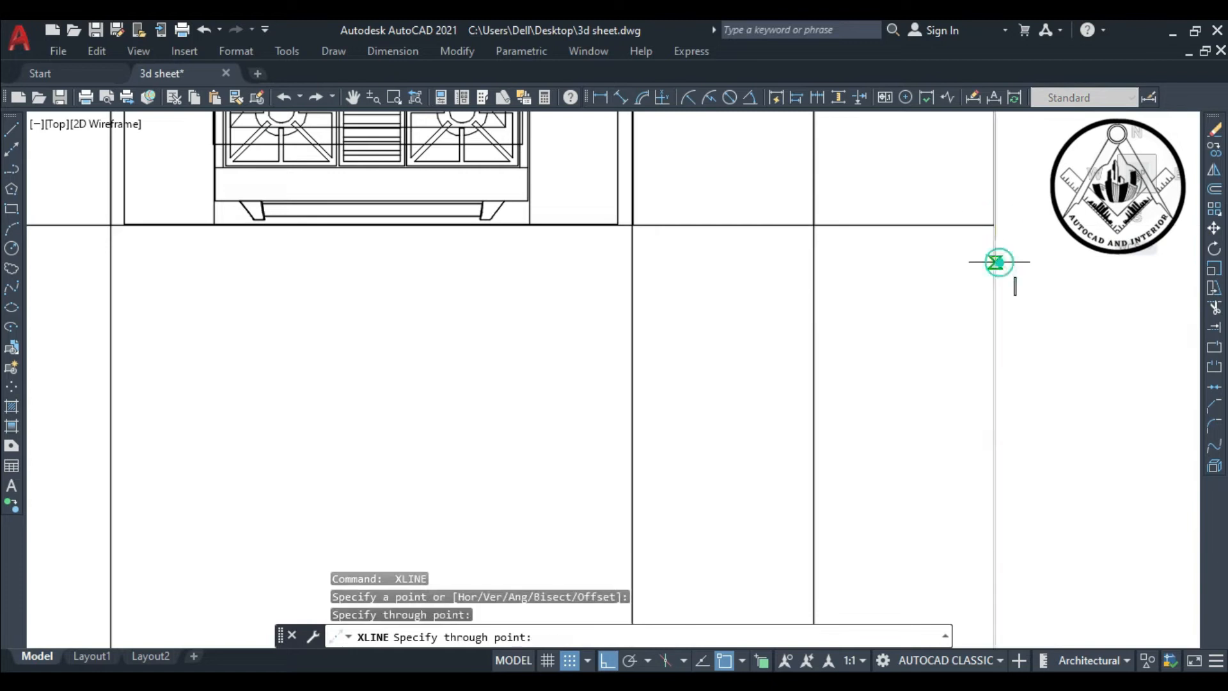
Draw a horizontal base line for the elevation across all the vertical construction lines below the kitchen plan
scroll(785, 270, down, 14)
text(l)
key(Return)
scroll(785, 242, up, 8)
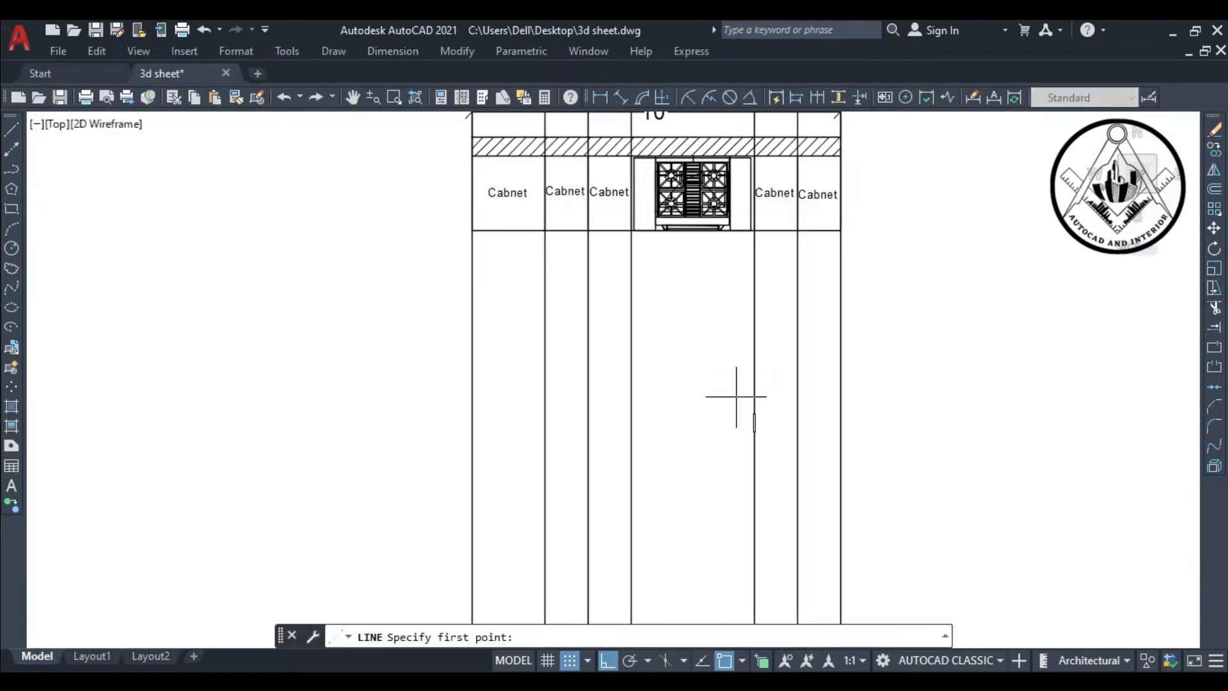
click(439, 468)
click(866, 468)
key(Return)
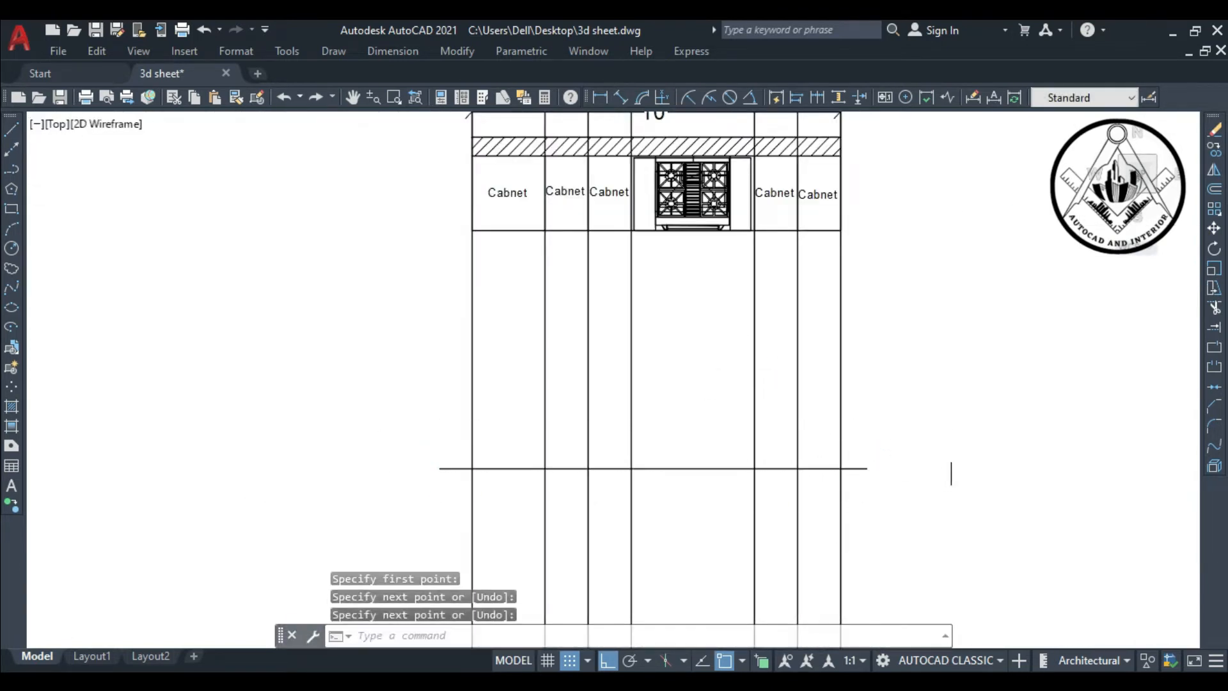
Offset the horizontal base line 4" upward to form the plinth
text(o)
key(Return)
text(4)
key(Return)
click(856, 469)
click(890, 392)
key(Return)
Offset the plinth line upward to mark the countertop level of the lower cabinets
key(Return)
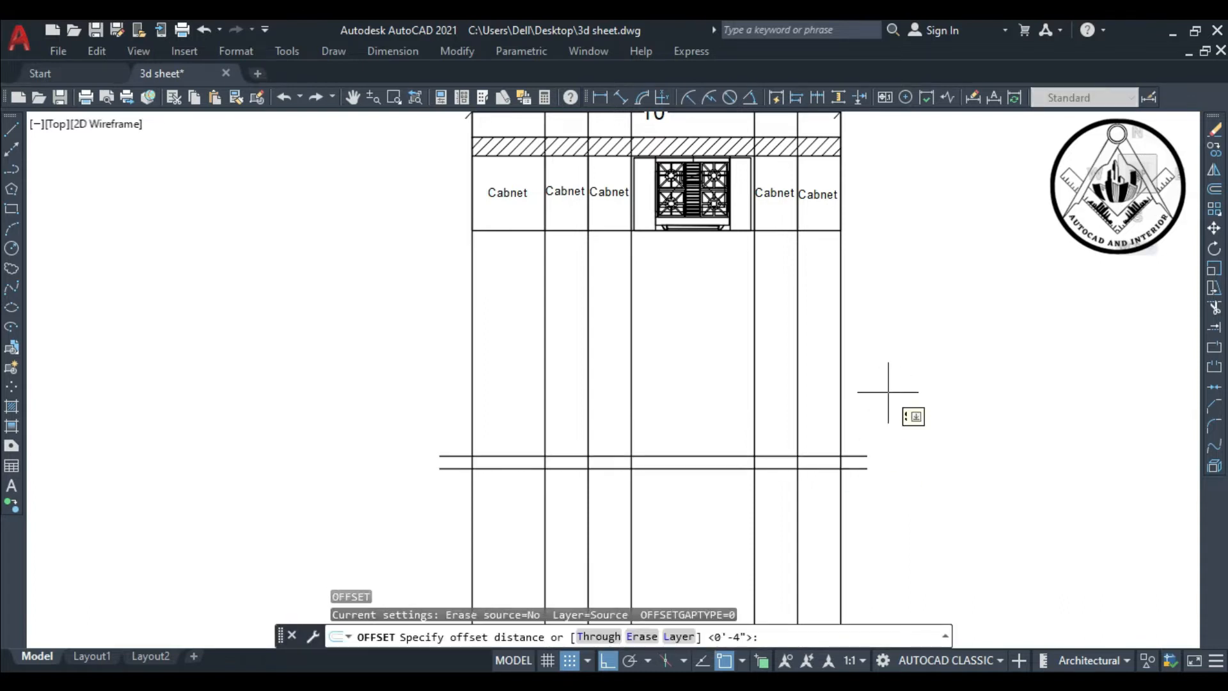
key(Return)
click(860, 456)
click(885, 358)
key(Return)
Offset the countertop line upward by 2' for two successive levels and add a top line 1' above them
key(Return)
text(2')
key(Return)
click(860, 365)
click(867, 332)
text(1')
click(861, 334)
click(894, 271)
key(Escape)
Trim the overhanging ends of the two uppermost horizontal lines and the vertical lines inside the 1' top band
text(tr)
key(Return)
click(861, 311)
click(604, 312)
click(604, 333)
click(867, 335)
scroll(832, 332, up, 2)
click(839, 320)
click(562, 316)
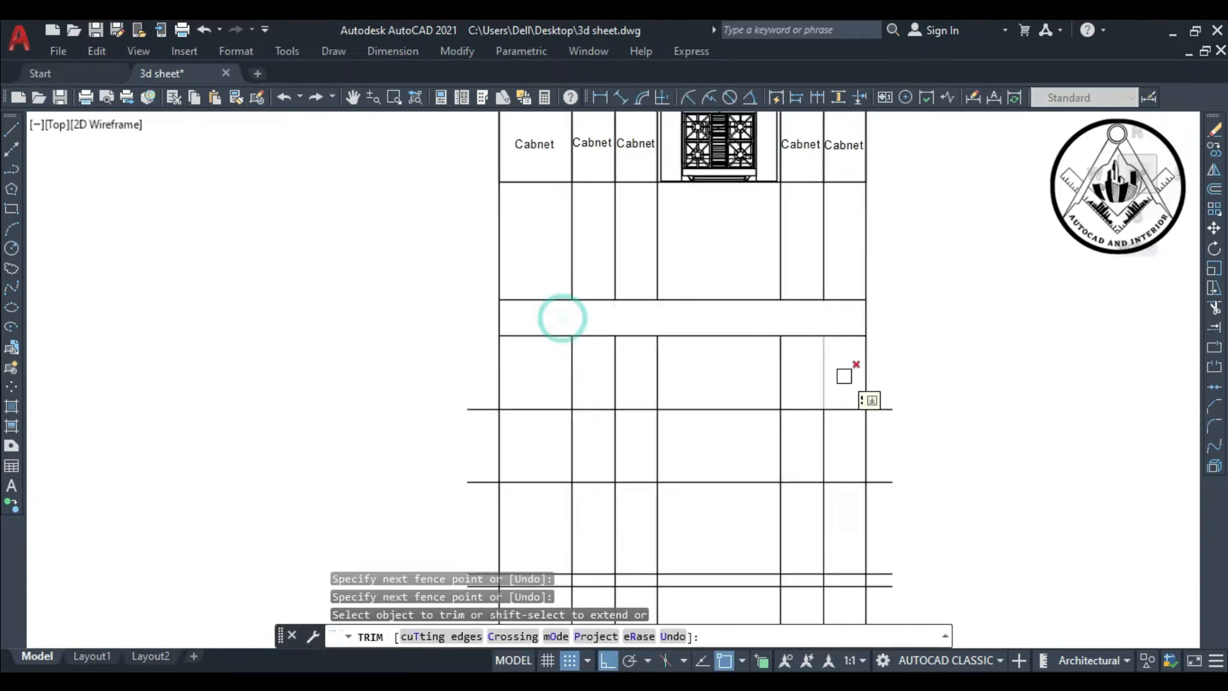
Trim the vertical lines inside the 2' band above the countertop and the overhanging ends of the horizontal lines beside the elevation
middle_drag(844, 375, 841, 338)
click(878, 371)
click(837, 406)
click(524, 394)
click(885, 392)
click(485, 392)
click(495, 483)
click(898, 480)
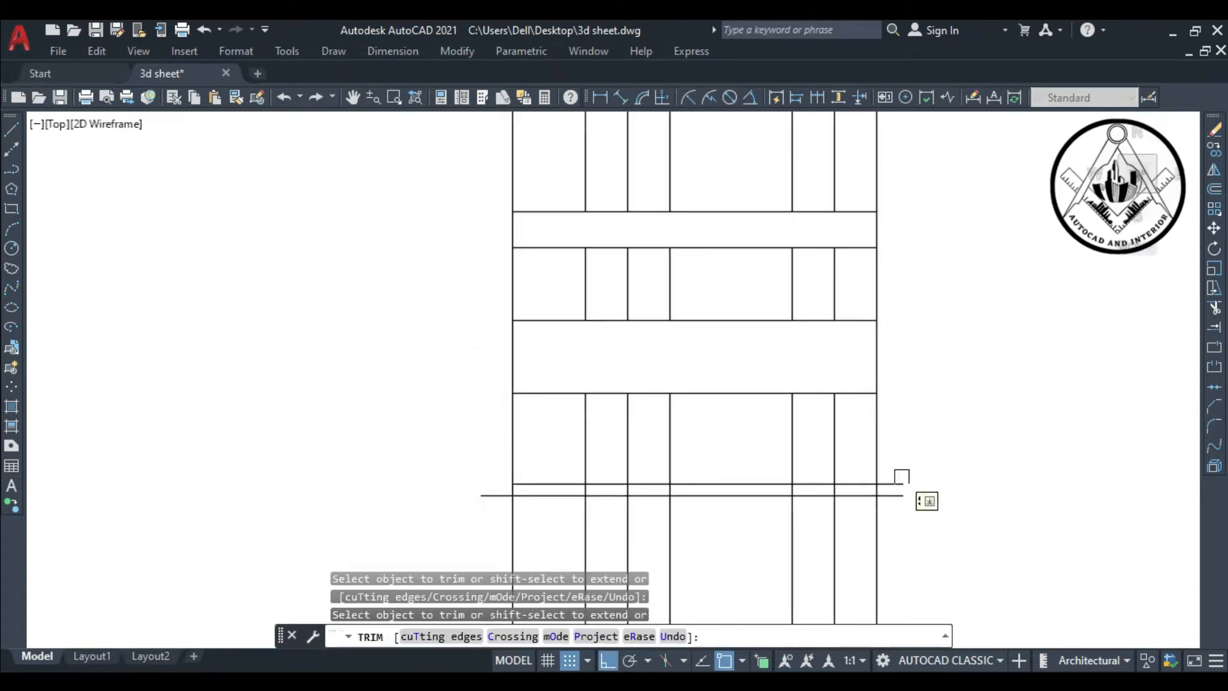
Trim the vertical lines inside the plinth band and the construction lines extending below the base line
scroll(857, 411, up, 4)
click(853, 413)
scroll(565, 398, down, 2)
click(307, 405)
scroll(741, 395, down, 4)
click(806, 504)
click(495, 496)
Trim the remaining construction lines between the kitchen plan and the elevation
scroll(695, 494, down, 4)
click(741, 295)
click(576, 294)
scroll(711, 398, up, 6)
scroll(753, 335, up, 3)
click(795, 281)
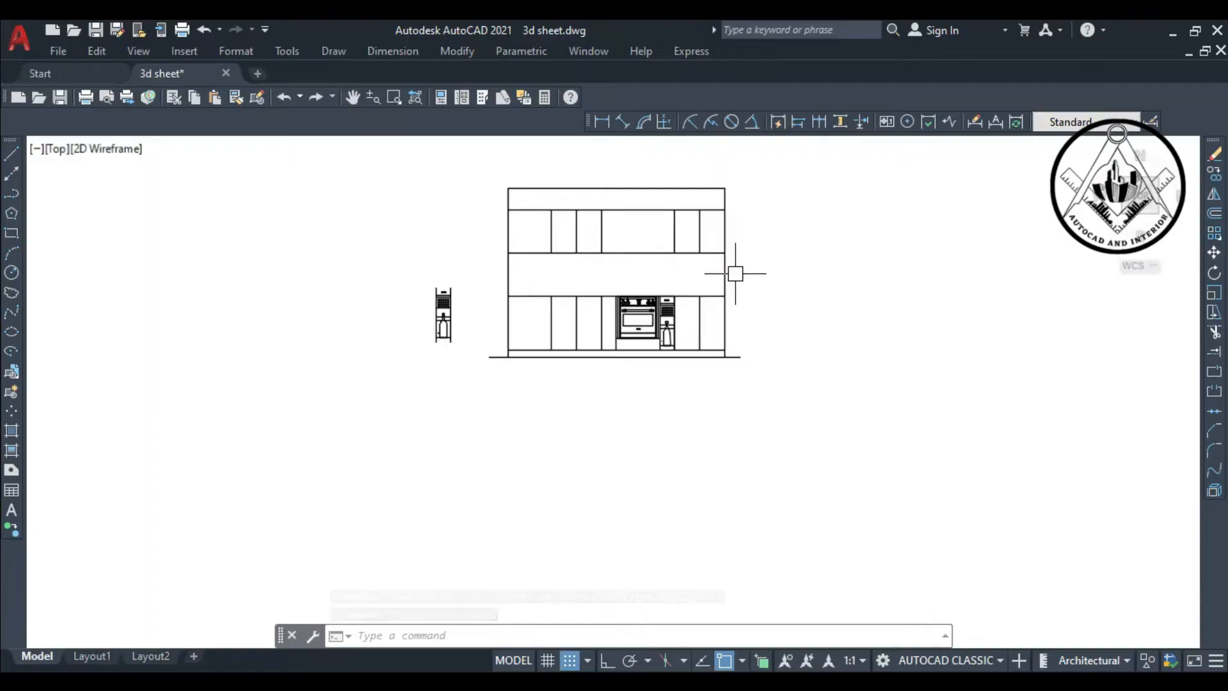
Move the loose bottle rack unit into the lower cabinet bay left of the oven, aligning its upper-left corner with the countertop line
text(m)
key(Return)
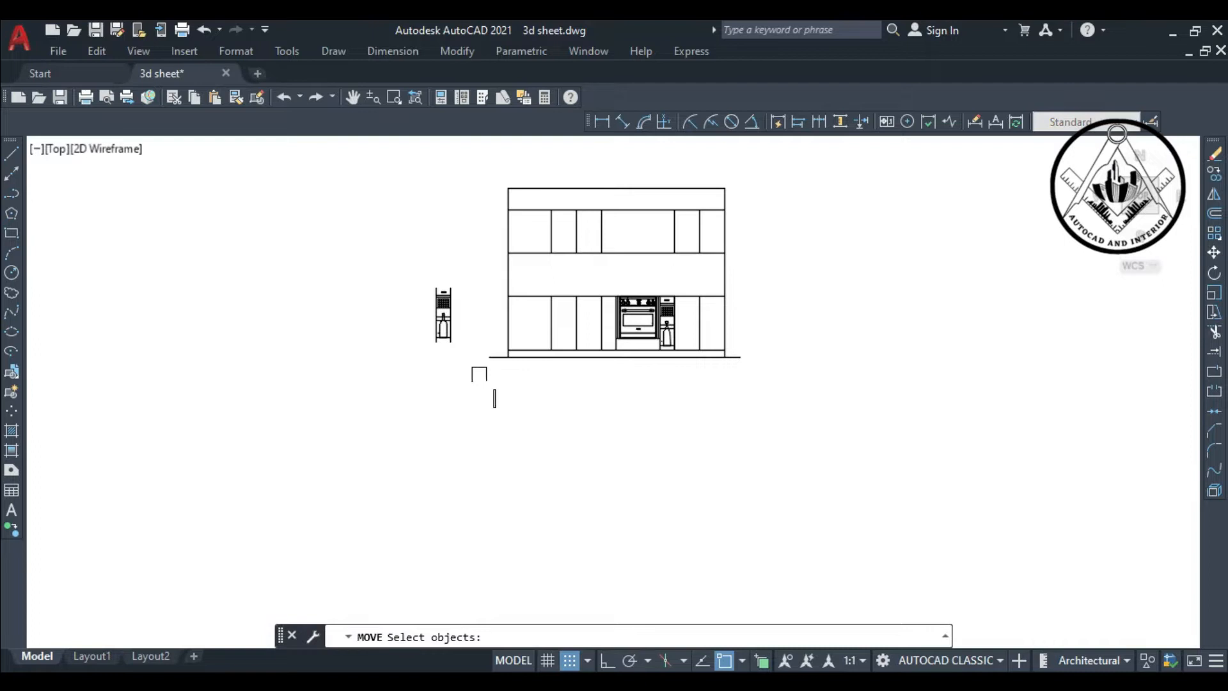
click(471, 357)
click(405, 255)
key(Return)
scroll(430, 290, up, 4)
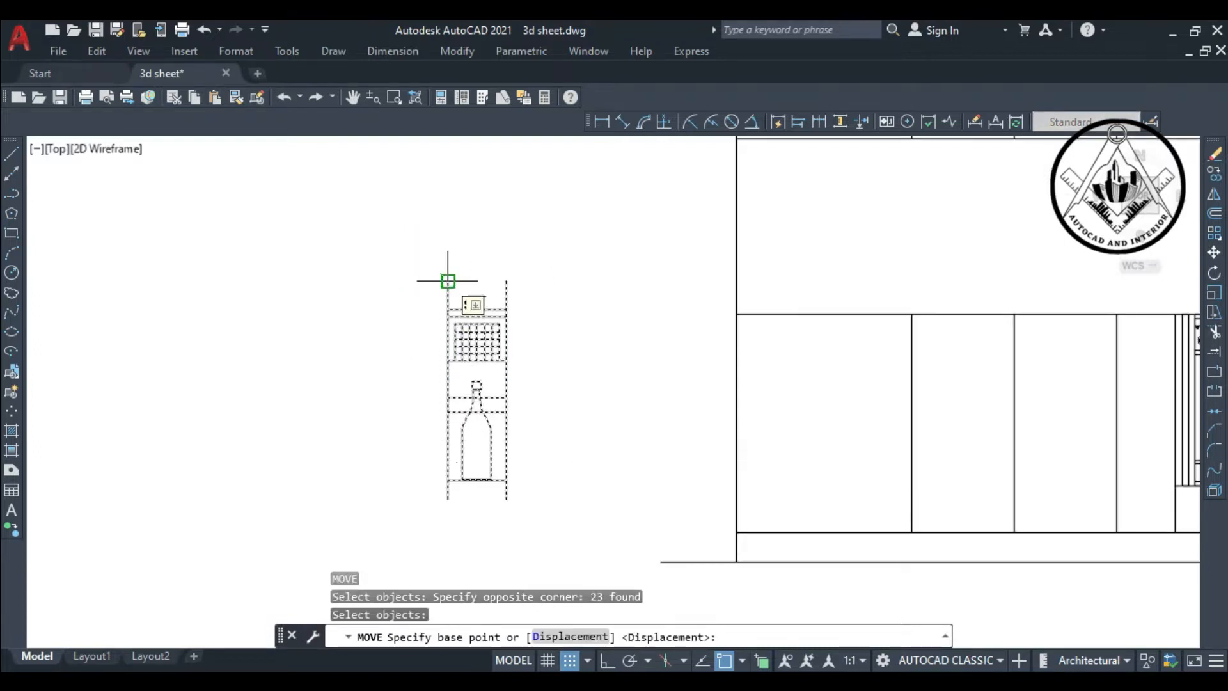
click(447, 280)
scroll(509, 277, down, 2)
scroll(749, 311, up, 2)
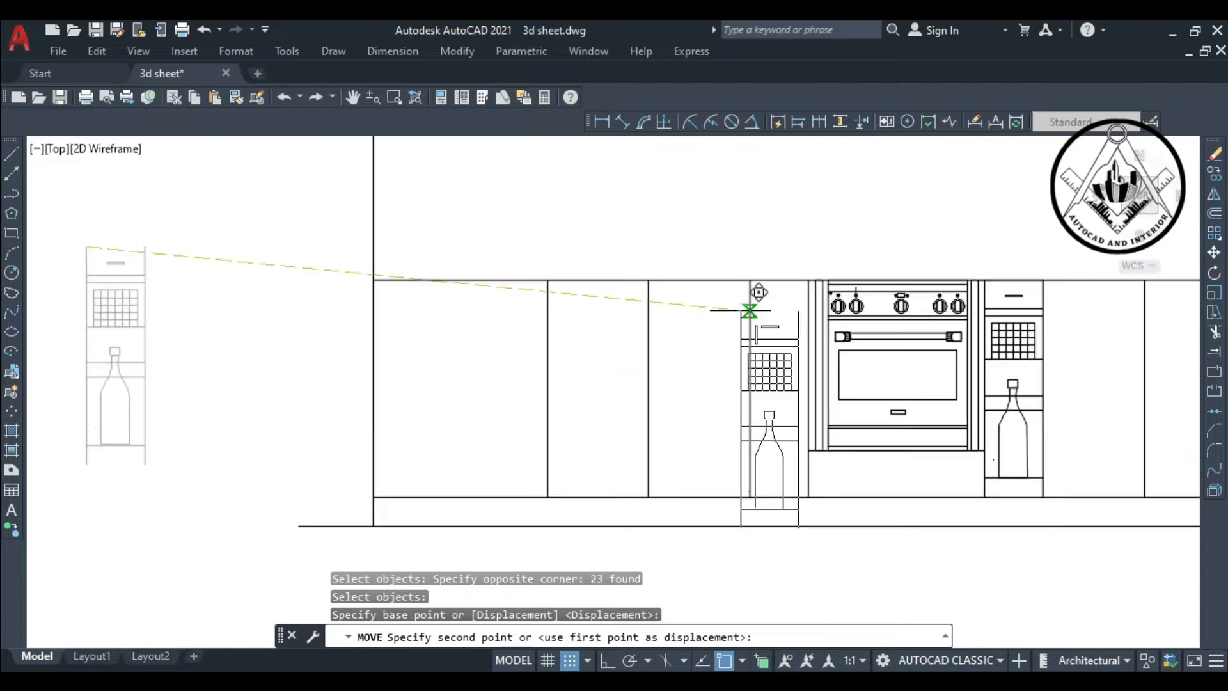
scroll(751, 294, up, 4)
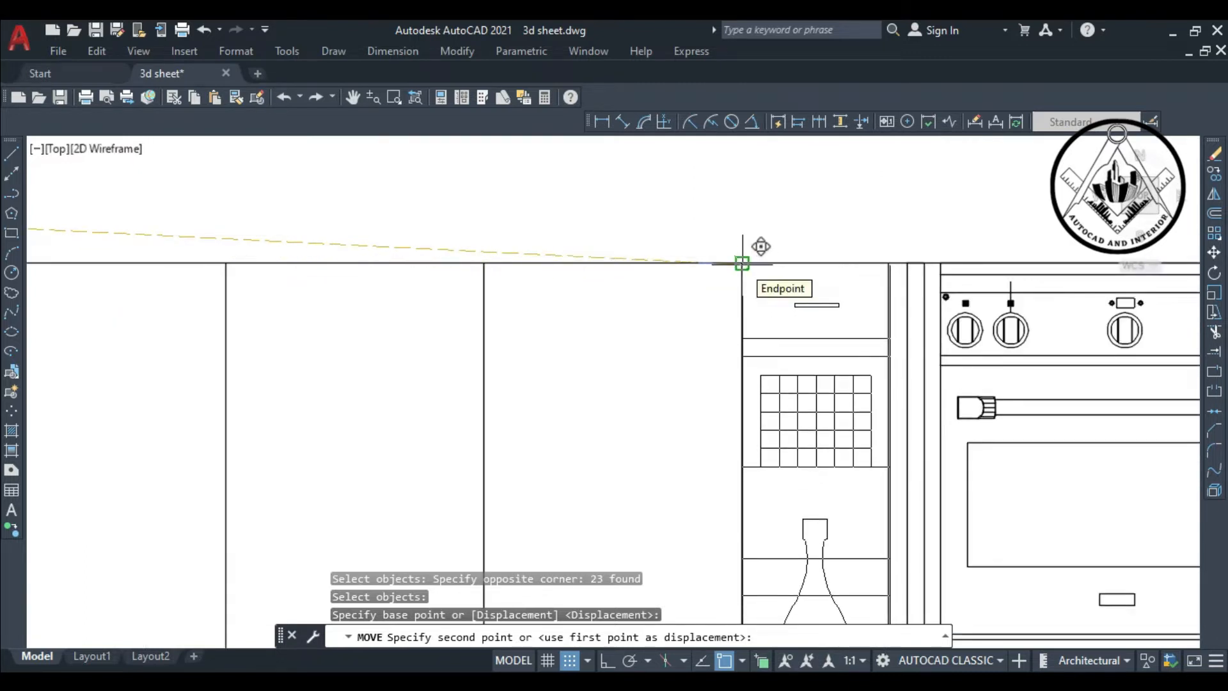
click(742, 262)
scroll(742, 263, down, 8)
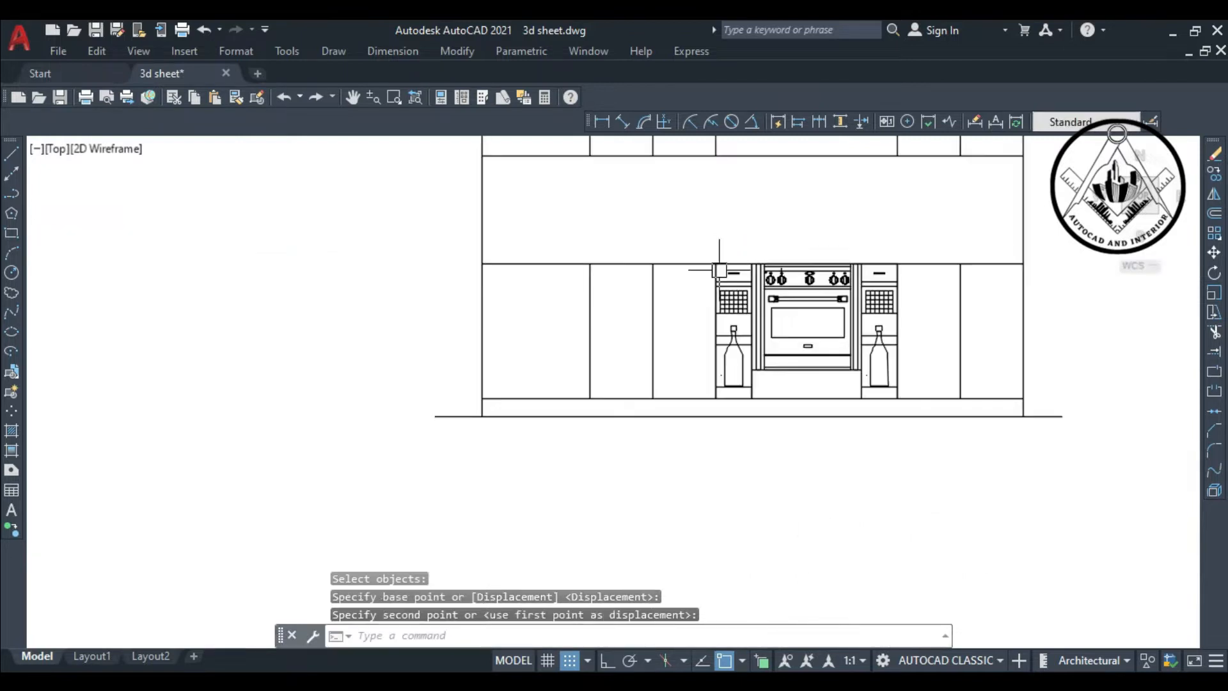
key(Escape)
Offset the elevation's right edge, the countertop line and the plinth line 1" inward around the lower cabinets
scroll(734, 395, down, 4)
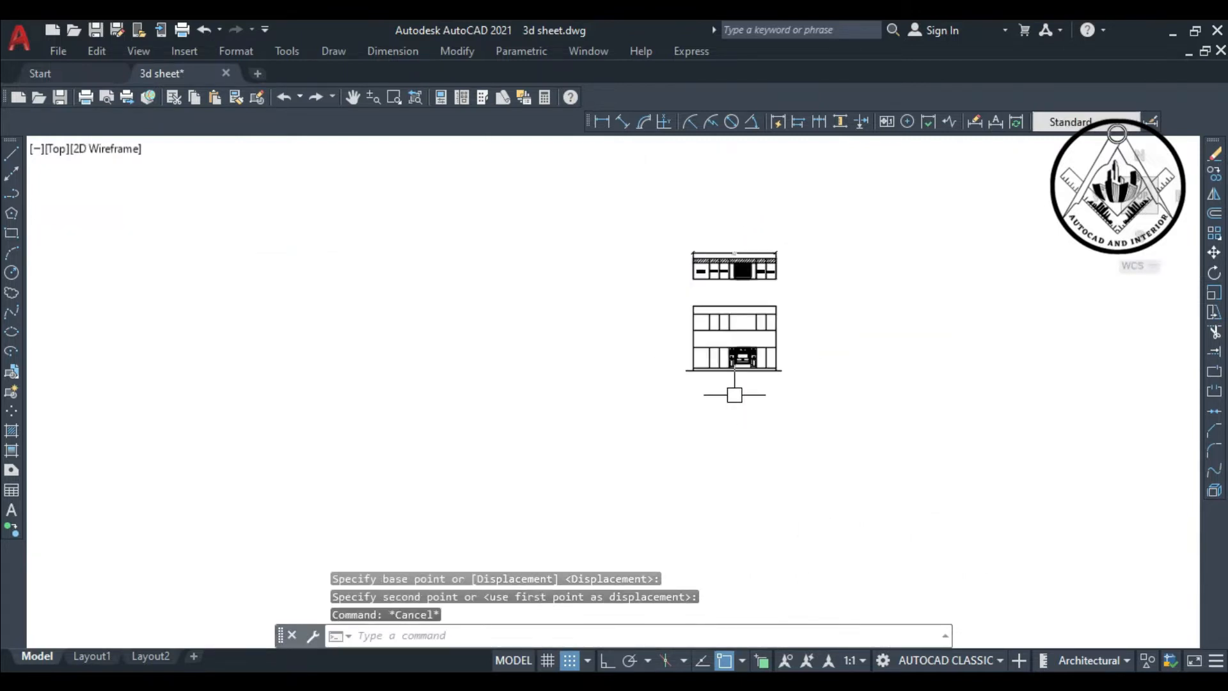
scroll(777, 338, up, 6)
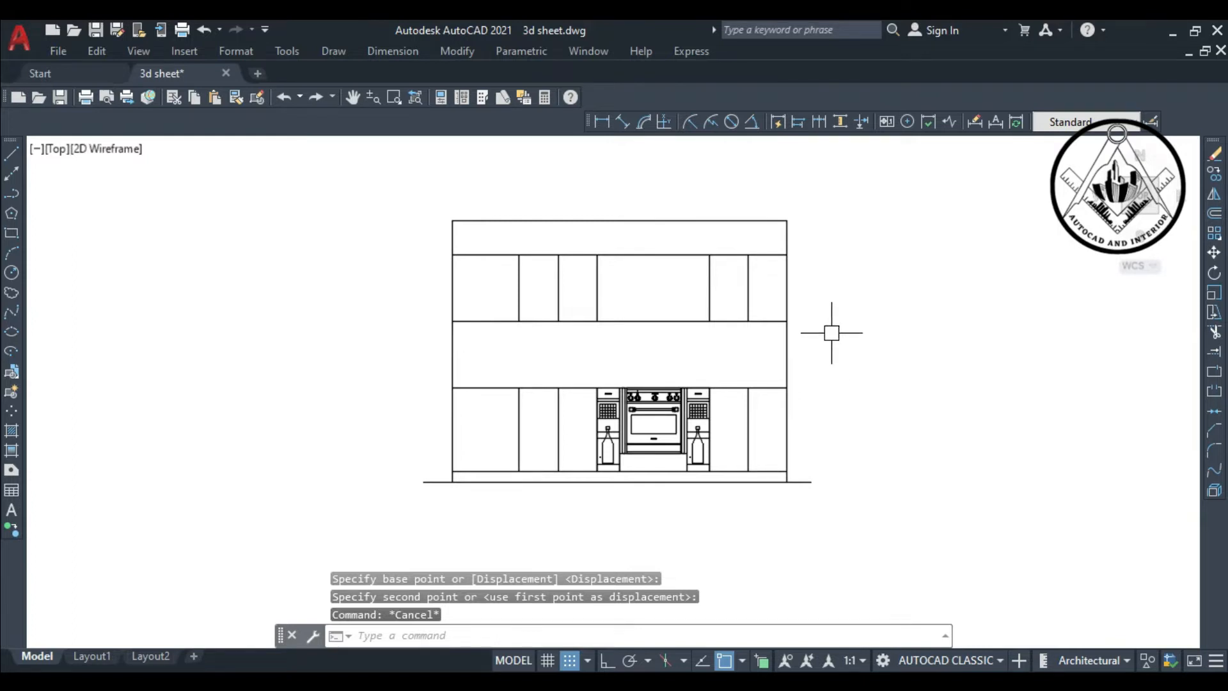
scroll(654, 307, up, 2)
scroll(654, 304, down, 2)
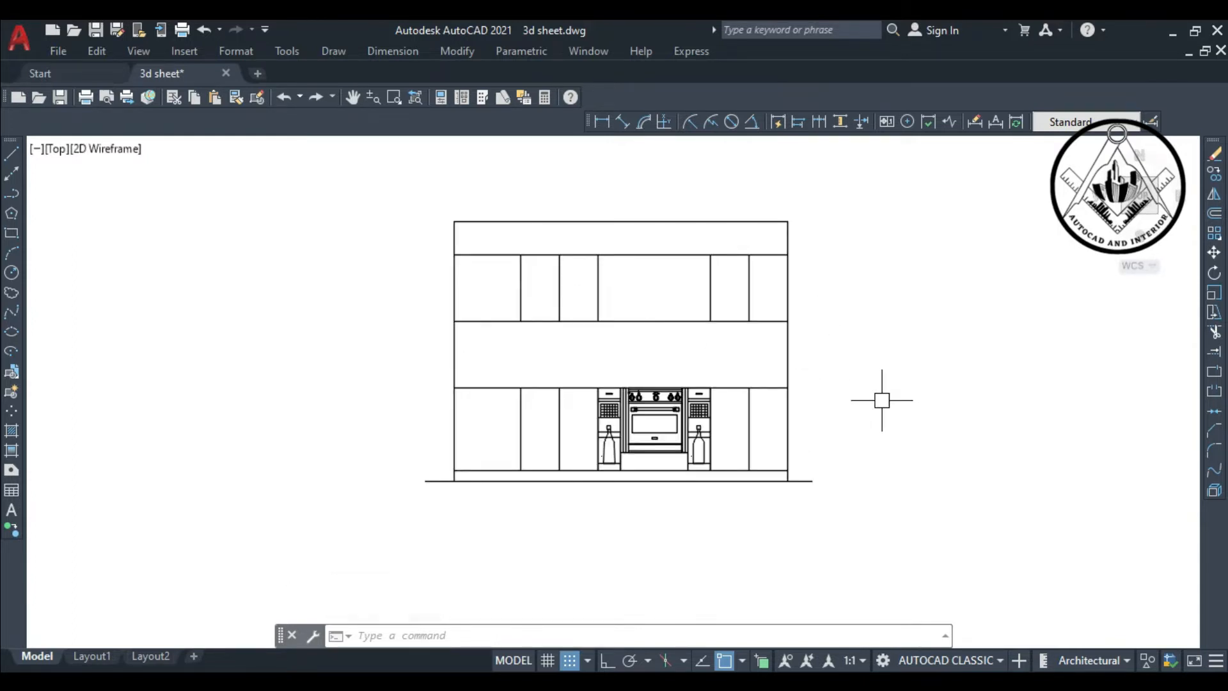
key(Return)
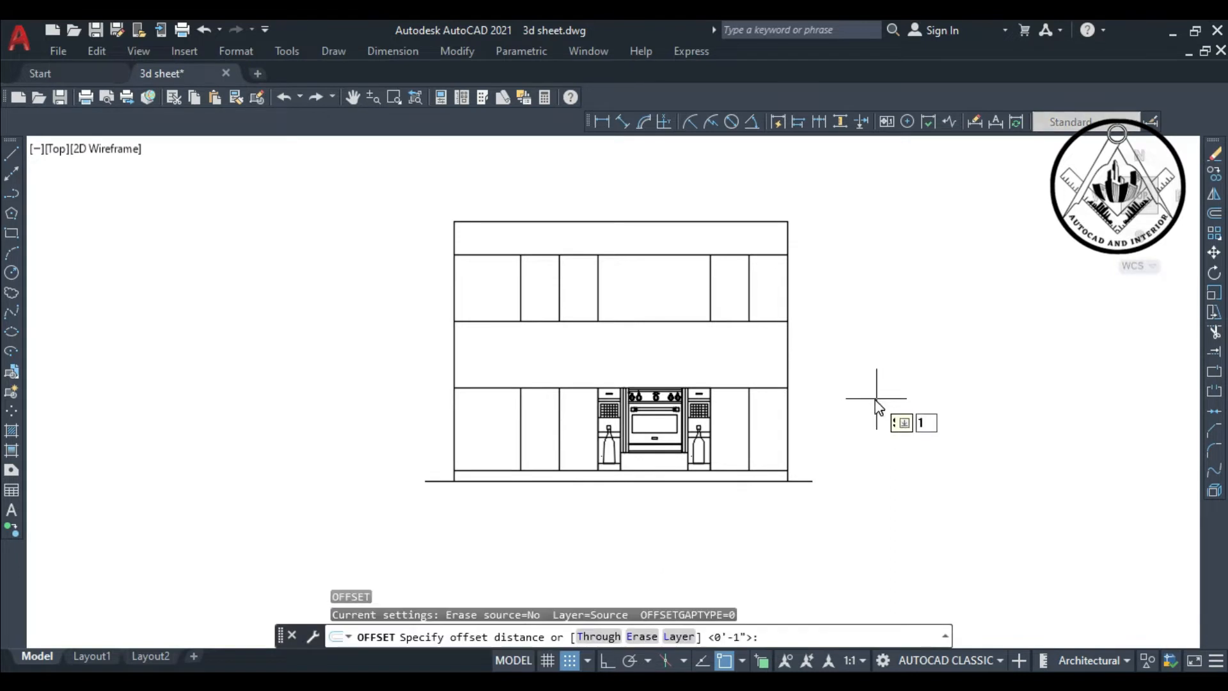
text(1")
key(Return)
scroll(770, 428, up, 4)
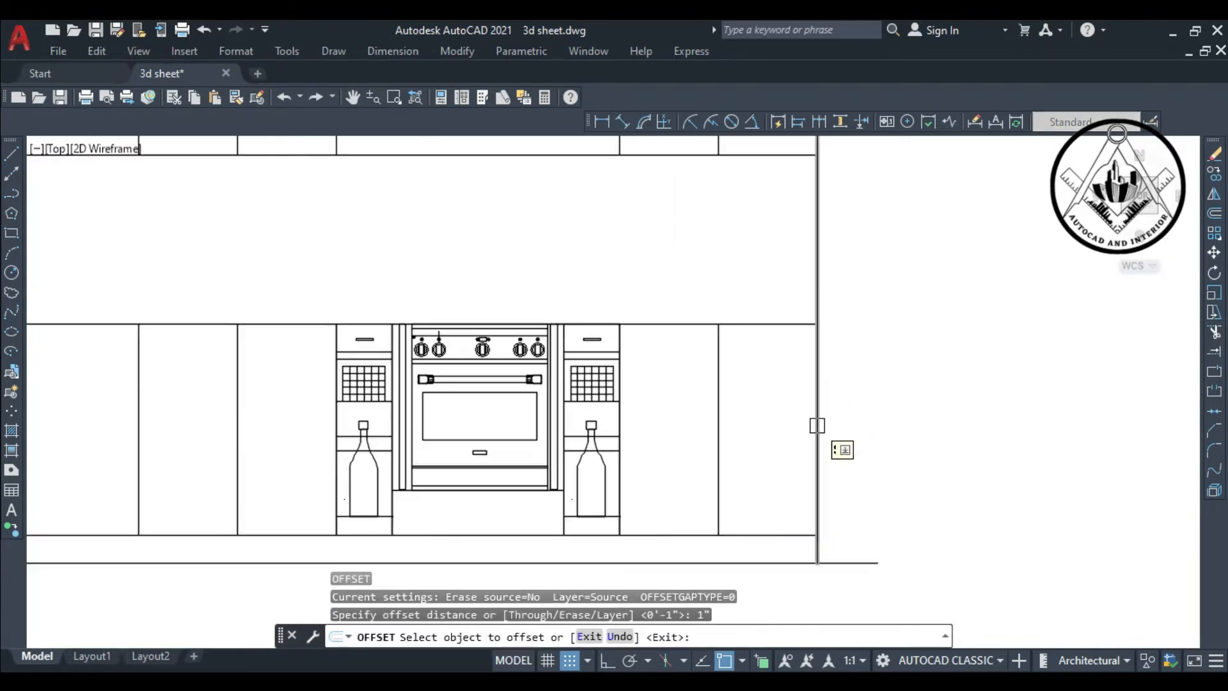
click(816, 425)
click(788, 377)
click(770, 322)
click(758, 378)
click(725, 536)
click(735, 492)
Offset the lower cabinets' vertical divider lines and the elevation's left edge by 1" to give the boards thickness
scroll(732, 413, down, 4)
scroll(777, 394, down, 4)
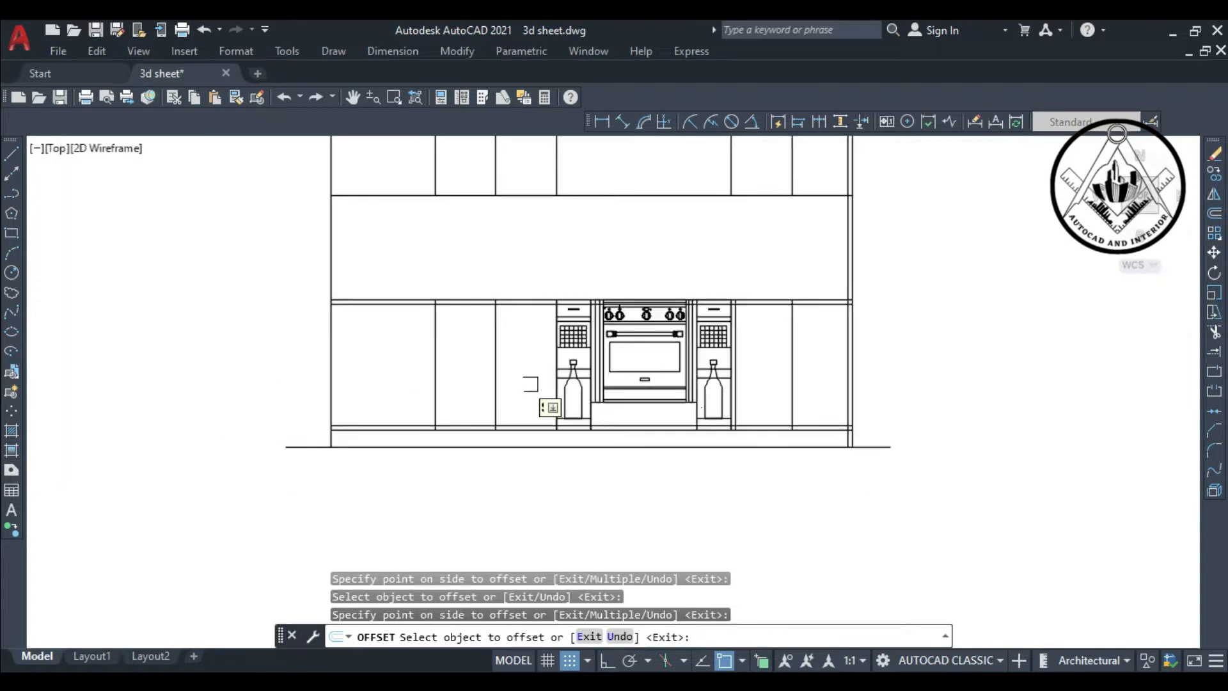
scroll(523, 378, up, 2)
click(574, 358)
click(545, 348)
click(380, 322)
click(353, 328)
click(477, 342)
click(444, 342)
click(216, 352)
click(300, 354)
Offset the upper cabinets' horizontal edges inward and their divider lines by 1" to form board thickness
scroll(499, 422, down, 4)
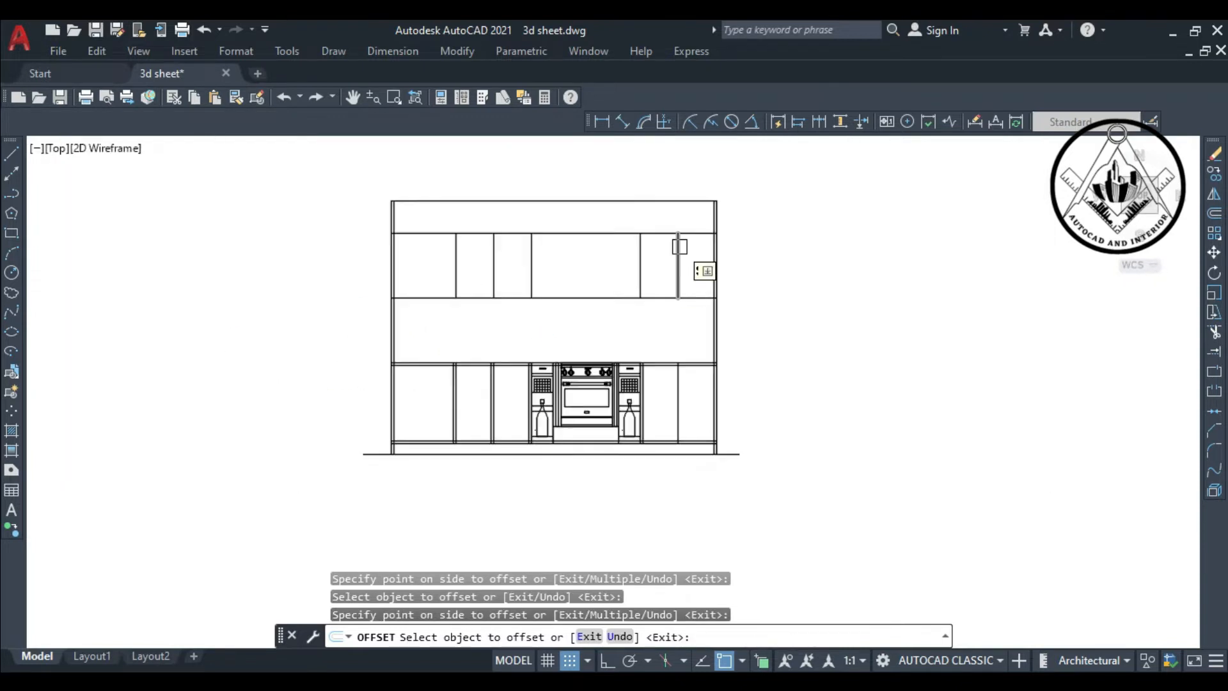
scroll(677, 268, up, 2)
click(696, 325)
click(709, 277)
click(442, 277)
click(414, 275)
click(383, 278)
click(352, 280)
click(322, 283)
click(292, 283)
key(Escape)
Offset the rightmost divider lines of the lower and upper cabinets 0.5" to both sides
text(o)
key(Return)
text(.5")
click(677, 494)
click(644, 495)
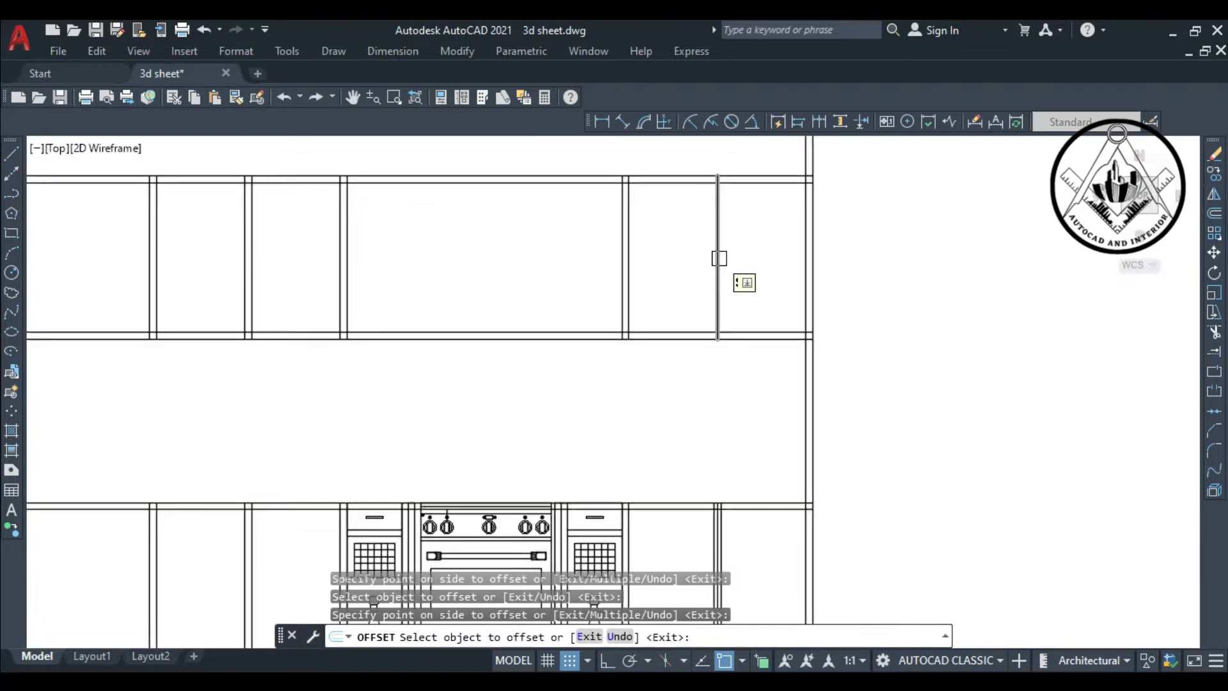
click(717, 260)
click(761, 272)
click(717, 263)
click(678, 265)
scroll(762, 282, down, 4)
scroll(753, 438, up, 2)
scroll(752, 438, down, 3)
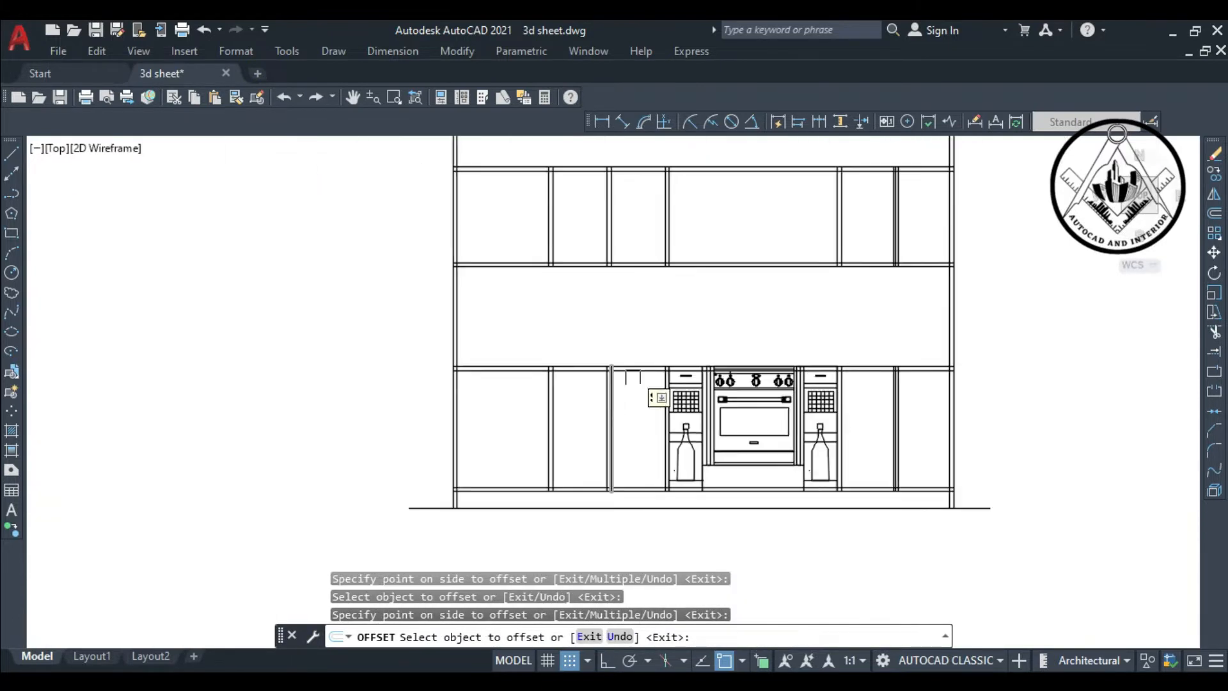
Delete the original centre line left between the 0.5" offsets of the rightmost divider
key(Escape)
scroll(867, 398, up, 3)
scroll(800, 404, down, 2)
scroll(807, 256, up, 2)
click(778, 254)
key(Delete)
Trim the overlapping line segments where the cabinet dividers meet the horizontal boards
text(tr)
key(Return)
scroll(809, 166, up, 6)
click(824, 255)
click(822, 237)
scroll(823, 243, down, 3)
scroll(795, 461, up, 8)
click(536, 403)
click(473, 402)
Trim the overlapping board line segments where the upper cabinets' dividers meet the horizontal boards
scroll(557, 393, down, 5)
scroll(559, 256, up, 4)
click(556, 304)
scroll(562, 246, down, 3)
scroll(144, 249, up, 3)
middle_drag(228, 239, 381, 458)
scroll(220, 447, down, 3)
scroll(469, 356, up, 2)
scroll(923, 237, up, 3)
click(923, 236)
scroll(923, 237, down, 2)
click(555, 225)
scroll(562, 229, down, 3)
scroll(554, 318, up, 4)
scroll(555, 318, down, 4)
scroll(441, 326, up, 4)
scroll(492, 383, down, 2)
scroll(515, 363, down, 3)
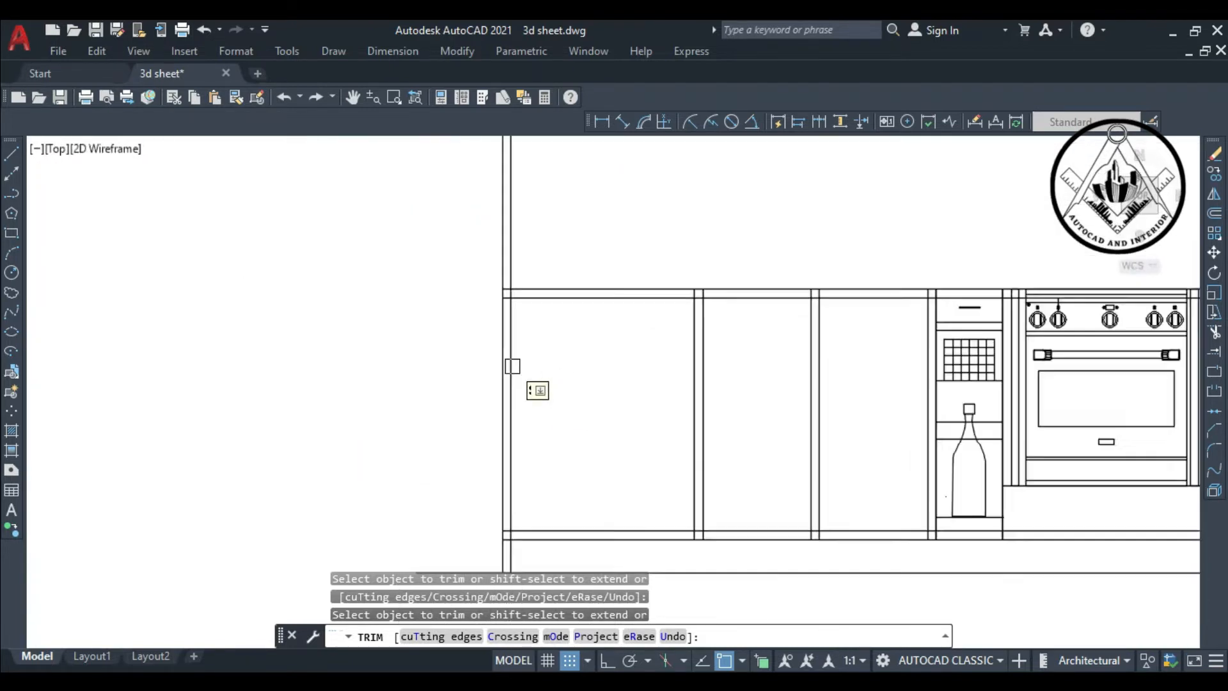
Trim the overlapping segments where the lower cabinets' dividers and side panels meet the horizontal boards
scroll(910, 335, up, 4)
scroll(830, 371, down, 3)
scroll(894, 499, up, 4)
click(868, 471)
scroll(894, 389, down, 3)
scroll(676, 425, up, 3)
click(787, 360)
click(351, 391)
scroll(569, 381, up, 4)
click(449, 362)
click(503, 365)
scroll(616, 384, down, 3)
scroll(716, 367, up, 4)
click(813, 372)
scroll(792, 455, down, 4)
scroll(795, 294, up, 4)
click(776, 305)
scroll(784, 319, down, 4)
scroll(677, 312, up, 4)
click(554, 299)
scroll(587, 299, down, 3)
click(589, 265)
scroll(576, 278, down, 5)
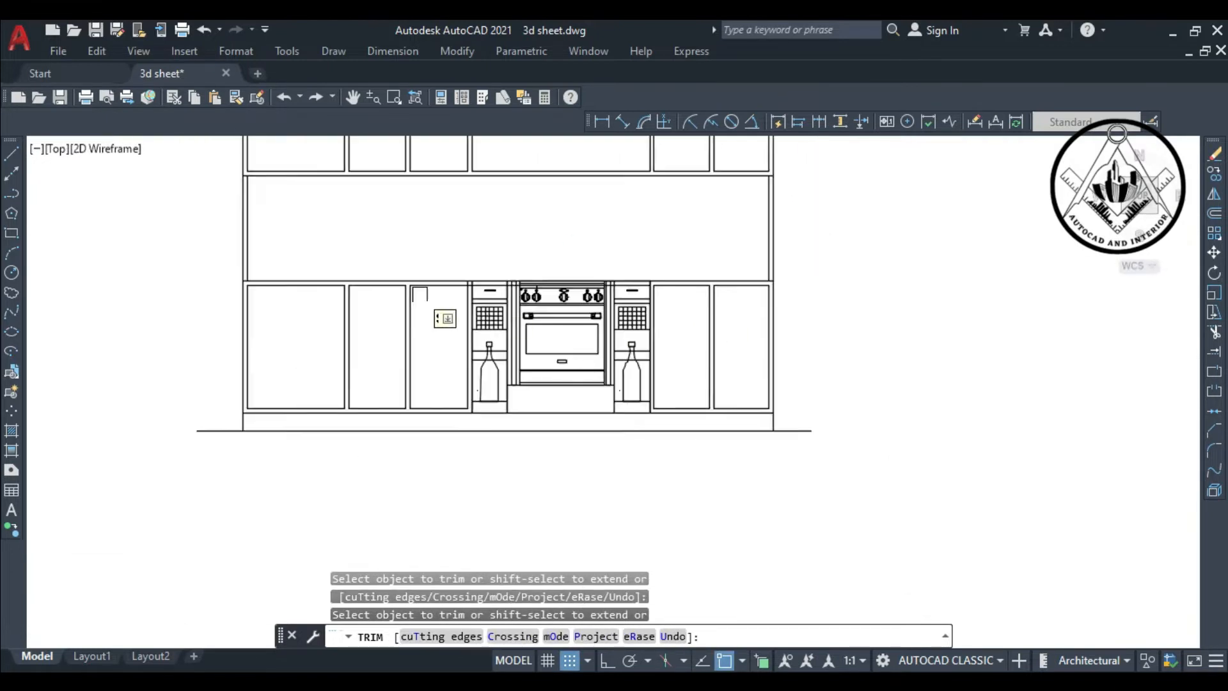
Delete the stray line segment left over from trimming the cabinet boards
scroll(456, 289, up, 5)
key(Escape)
click(587, 270)
key(Delete)
scroll(586, 282, down, 5)
scroll(774, 290, down, 3)
scroll(569, 341, down, 3)
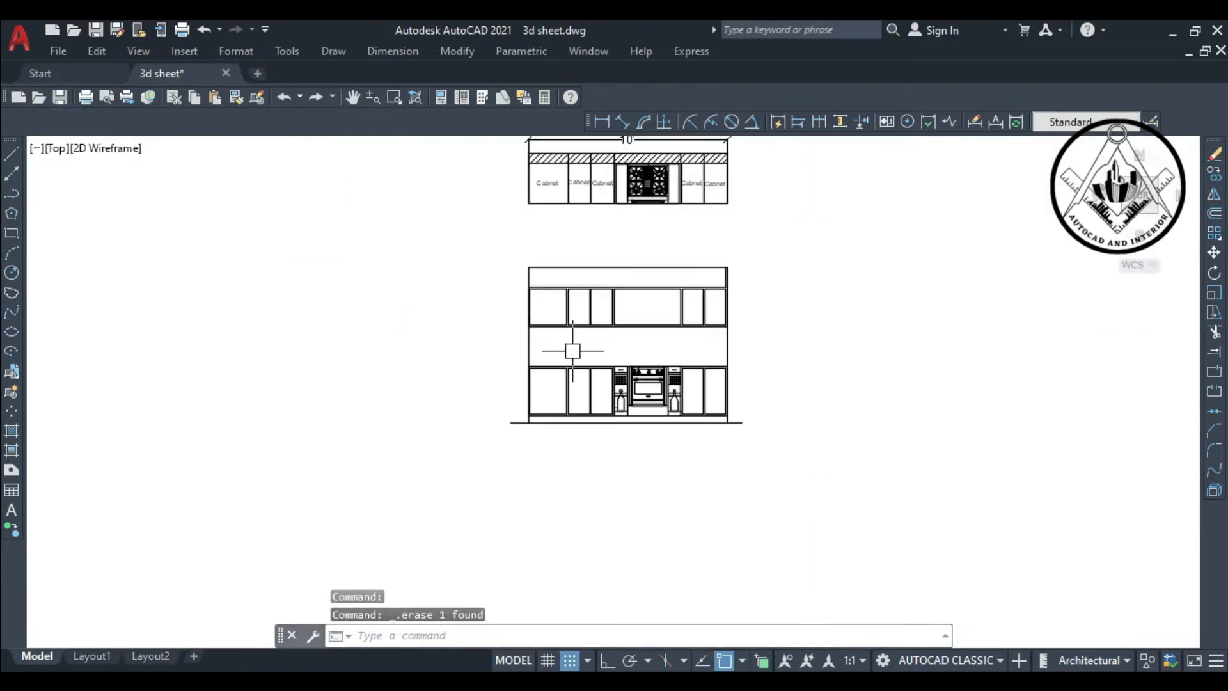
Draw a narrow vertical rectangular handle on the rightmost lower door near its left edge, with object snap off
scroll(659, 358, up, 3)
key(Escape)
click(12, 233)
scroll(711, 419, up, 5)
key(F3)
click(691, 409)
click(697, 447)
scroll(751, 419, down, 2)
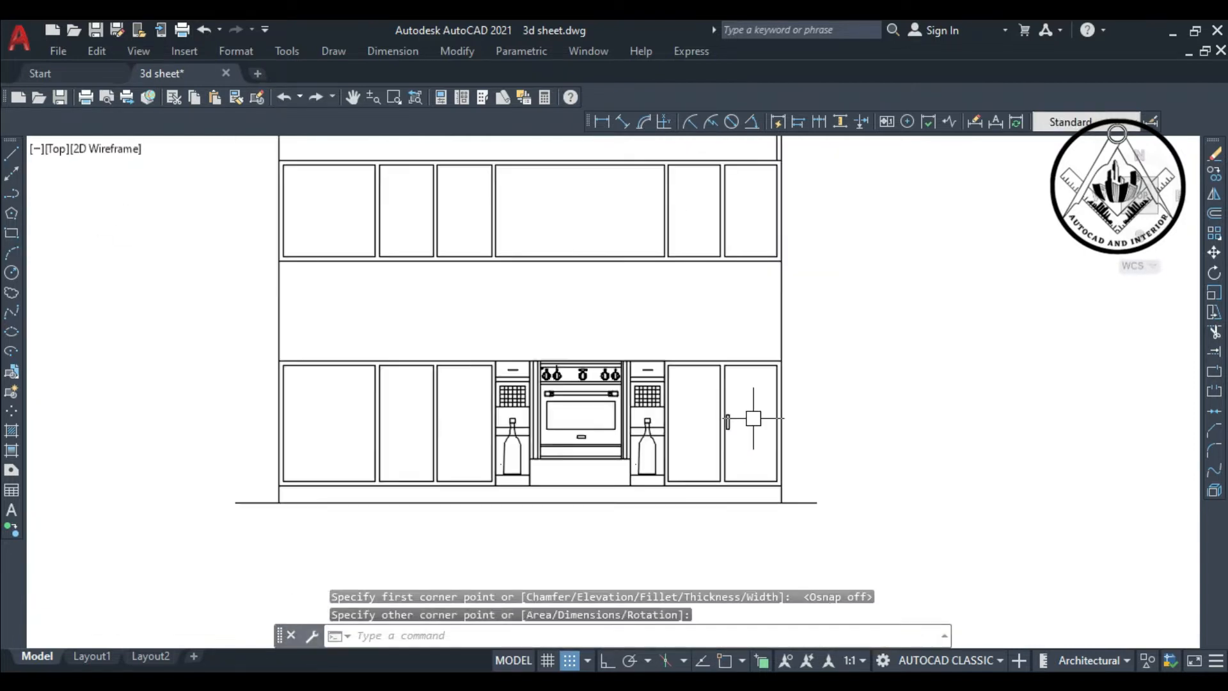
key(Escape)
Extend the leftmost divider line between the upper and lower cabinets to form a tall cabinet on the left
middle_drag(370, 248, 509, 252)
text(ex)
key(Return)
click(510, 245)
scroll(508, 245, up, 2)
click(524, 260)
click(524, 260)
scroll(473, 356, down, 2)
middle_drag(453, 354, 533, 322)
Trim the upper cabinets' bottom board lines where they run through the tall left cabinet
key(Escape)
text(tr)
key(Return)
click(534, 294)
click(535, 293)
key(Escape)
Extend the left side panel's inner line through the gap between the lower and upper cabinets
text(ex)
key(Return)
scroll(497, 360, up, 4)
click(433, 338)
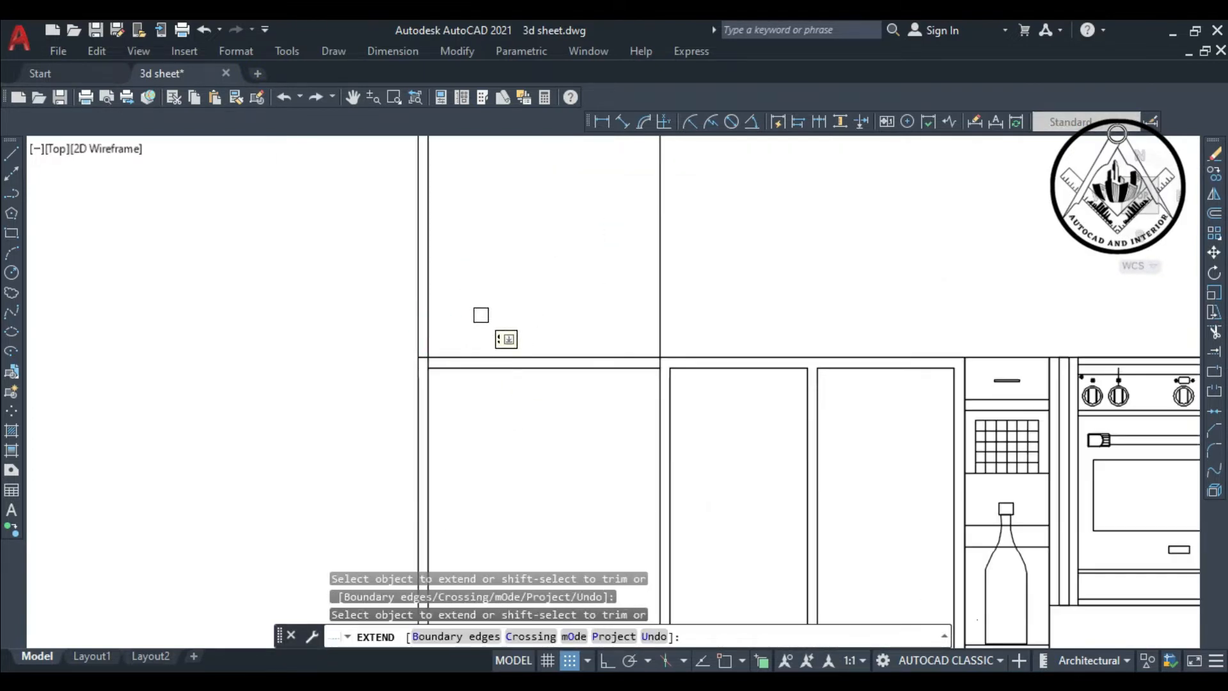
Trim the lower cabinets' top line where it crosses the left side panel and the tall cabinet
key(Escape)
text(tr)
scroll(420, 370, up, 4)
click(433, 357)
click(432, 332)
scroll(582, 332, down, 4)
click(638, 340)
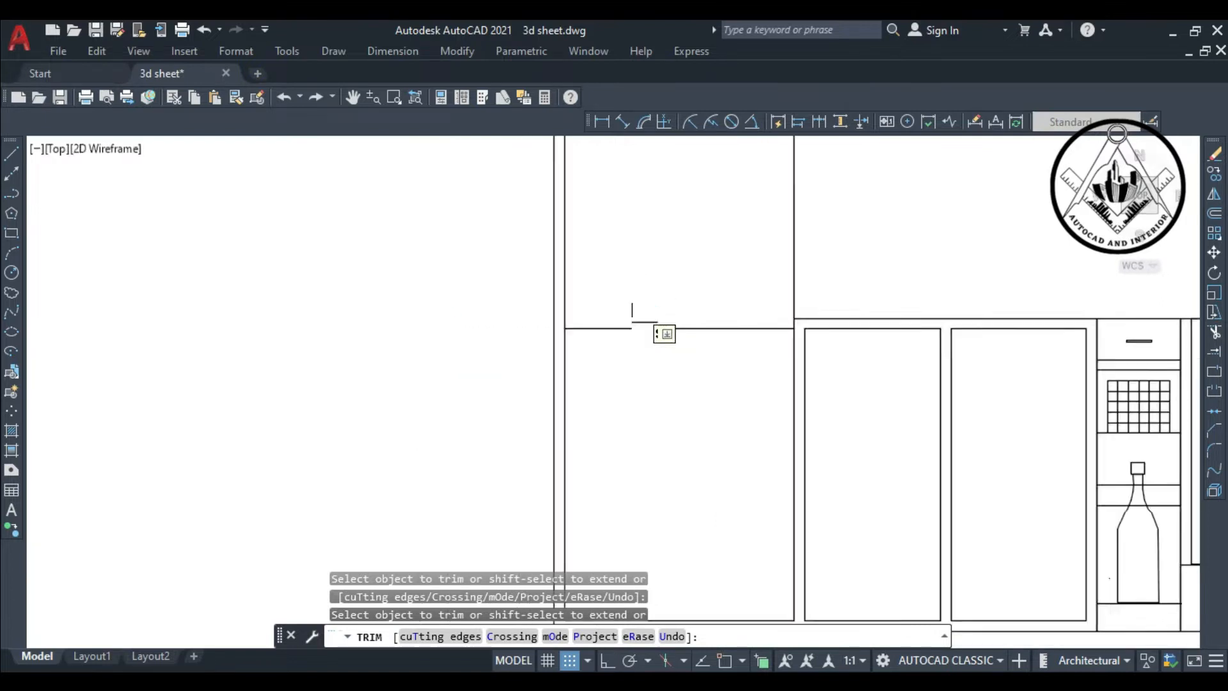
key(Escape)
Copy the door handle horizontally onto the adjacent lower door with Ortho on, making a facing pair
scroll(652, 337, down, 5)
scroll(705, 347, up, 5)
text(co)
key(space)
click(704, 348)
scroll(709, 351, up, 2)
key(space)
click(719, 392)
key(F8)
click(690, 391)
key(Escape)
Copy the pair of handles to the rightmost upper doors and to the lower double doors left of the oven
text(co)
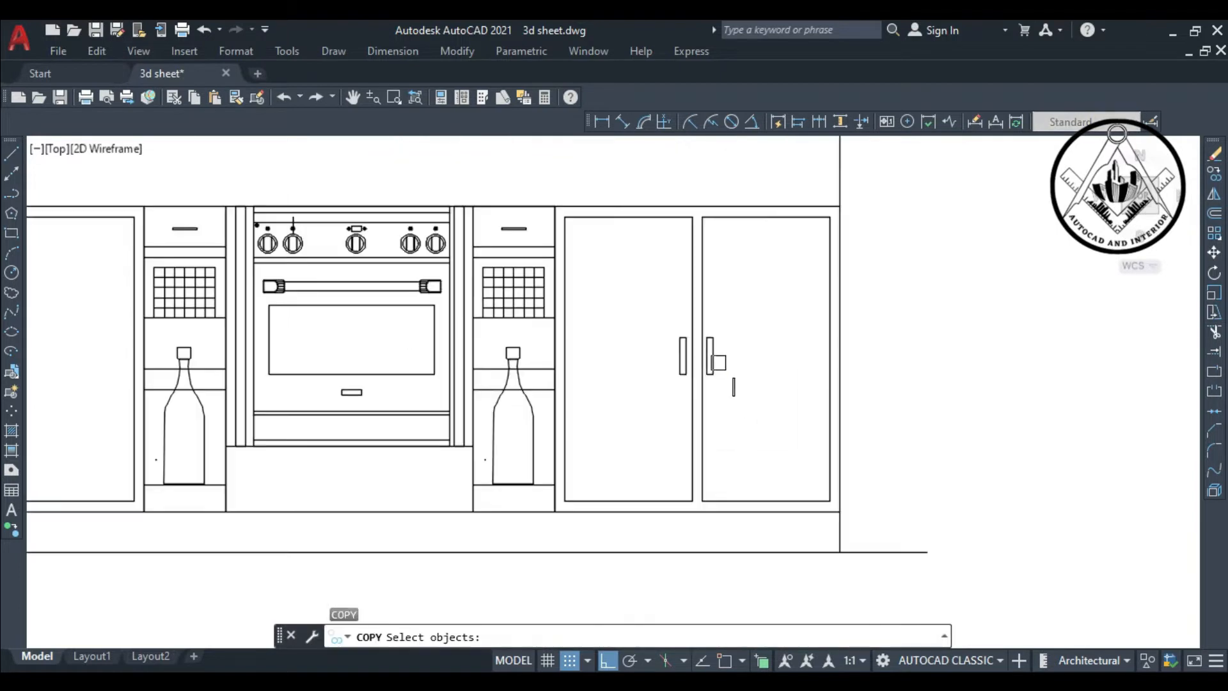
click(712, 362)
click(684, 362)
key(space)
click(730, 378)
scroll(738, 259, up, 4)
click(733, 254)
scroll(724, 311, down, 5)
scroll(600, 400, up, 5)
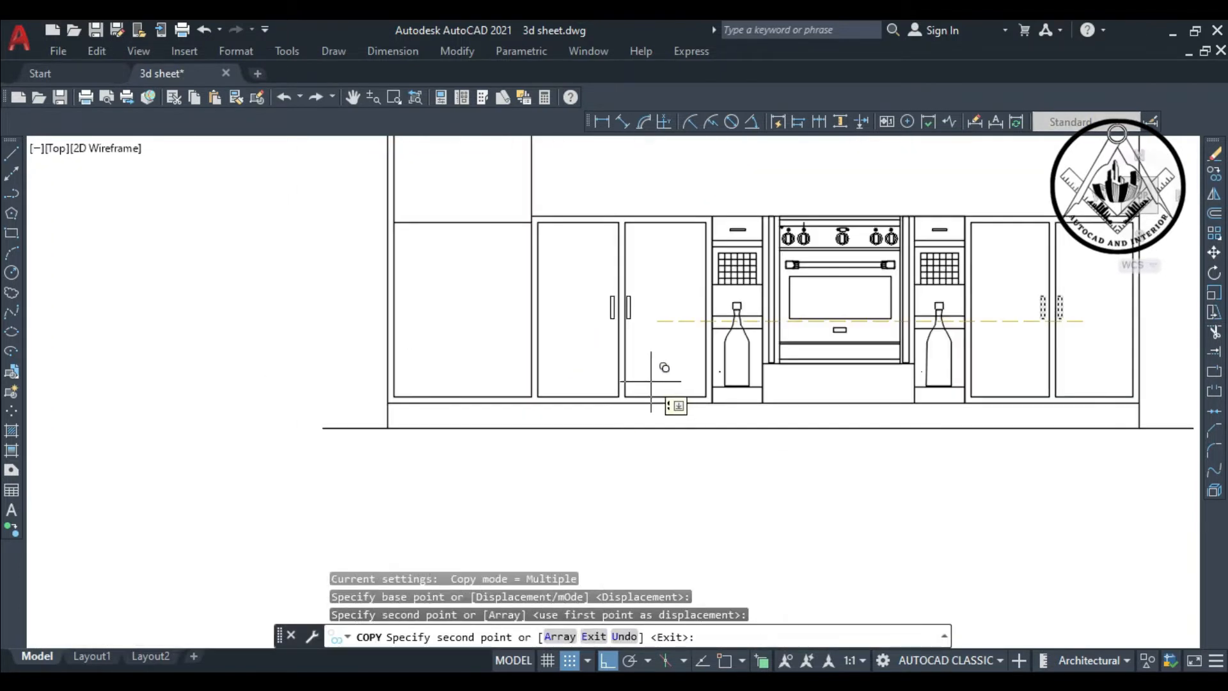
click(651, 382)
key(Escape)
Extend the lower cabinets' top line across the tall cabinet to the left side panel
scroll(651, 377, down, 4)
scroll(619, 339, up, 4)
text(ex)
key(space)
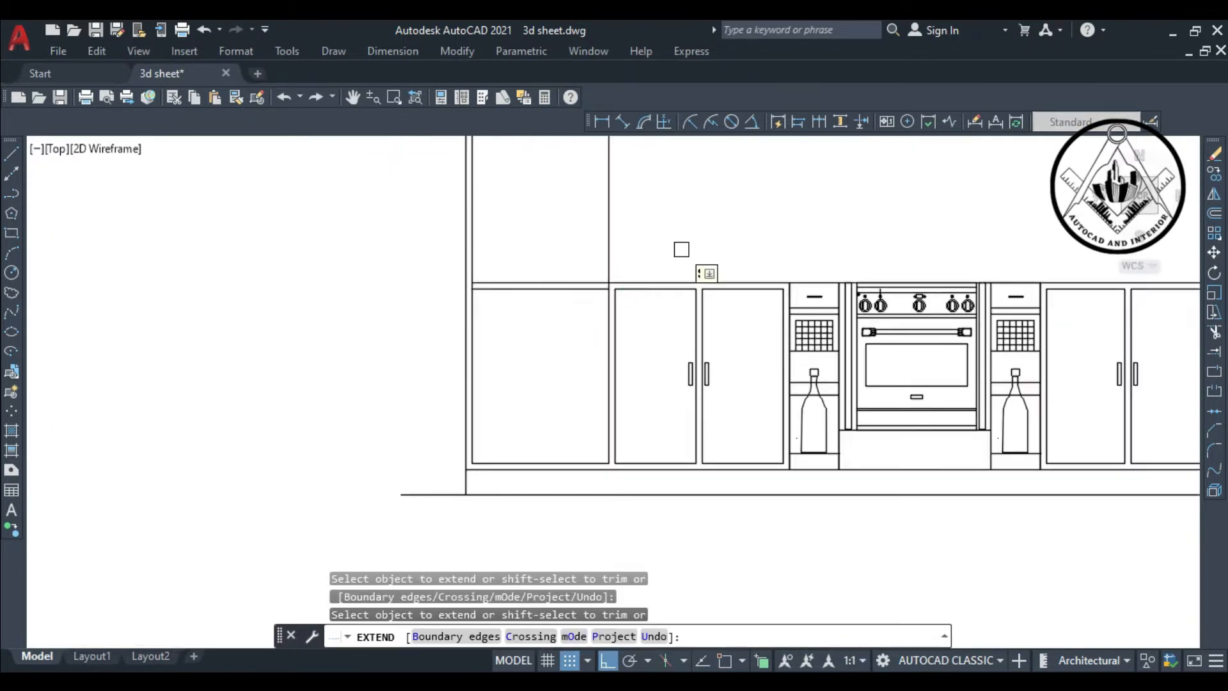
key(Escape)
Copy a single handle horizontally onto the leftmost lower door near its right edge
text(co)
key(space)
click(690, 374)
key(space)
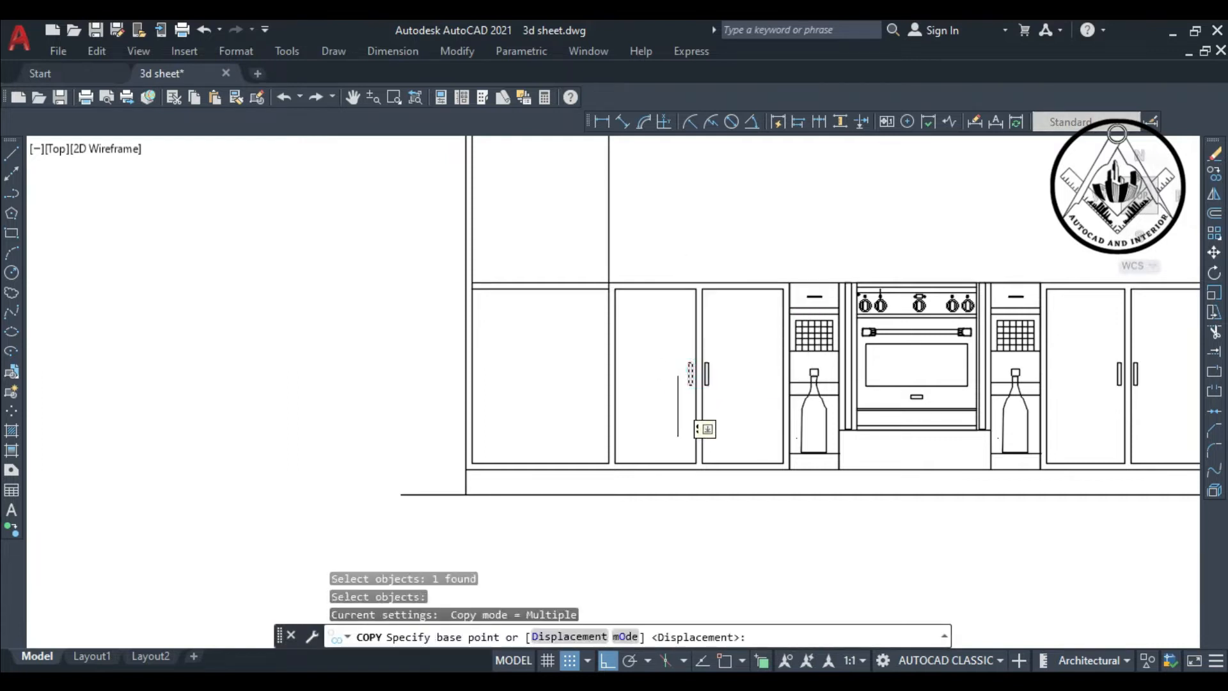
click(678, 403)
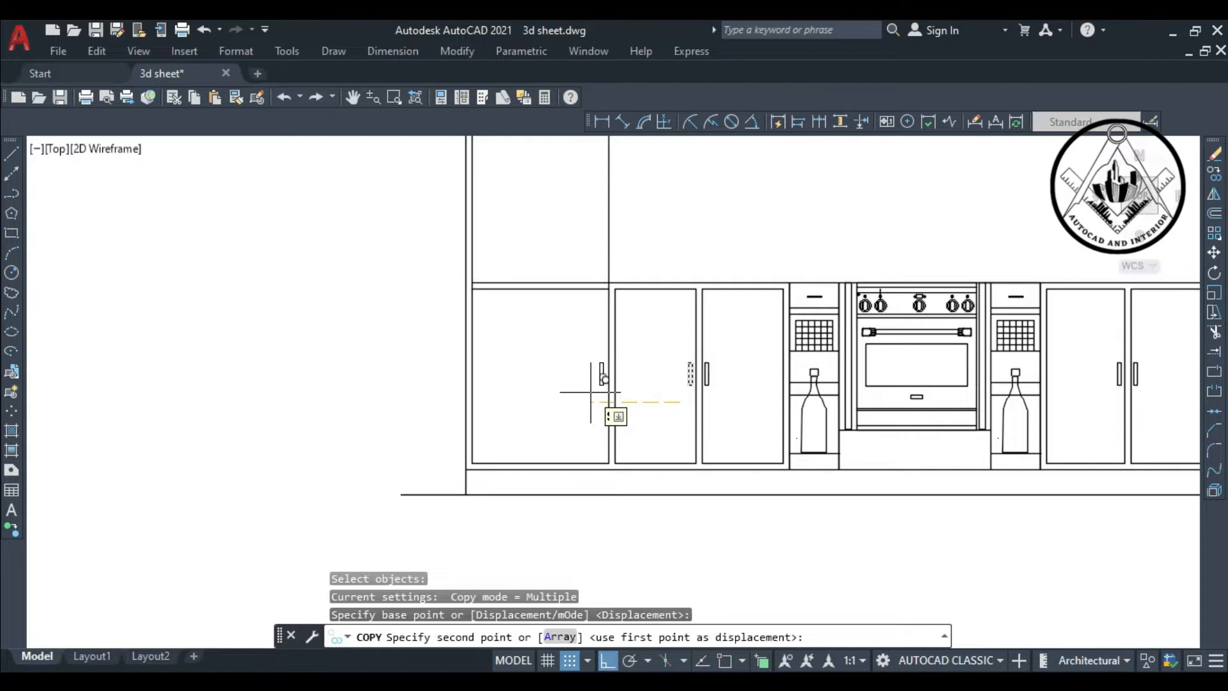
click(590, 392)
scroll(627, 372, down, 2)
key(Escape)
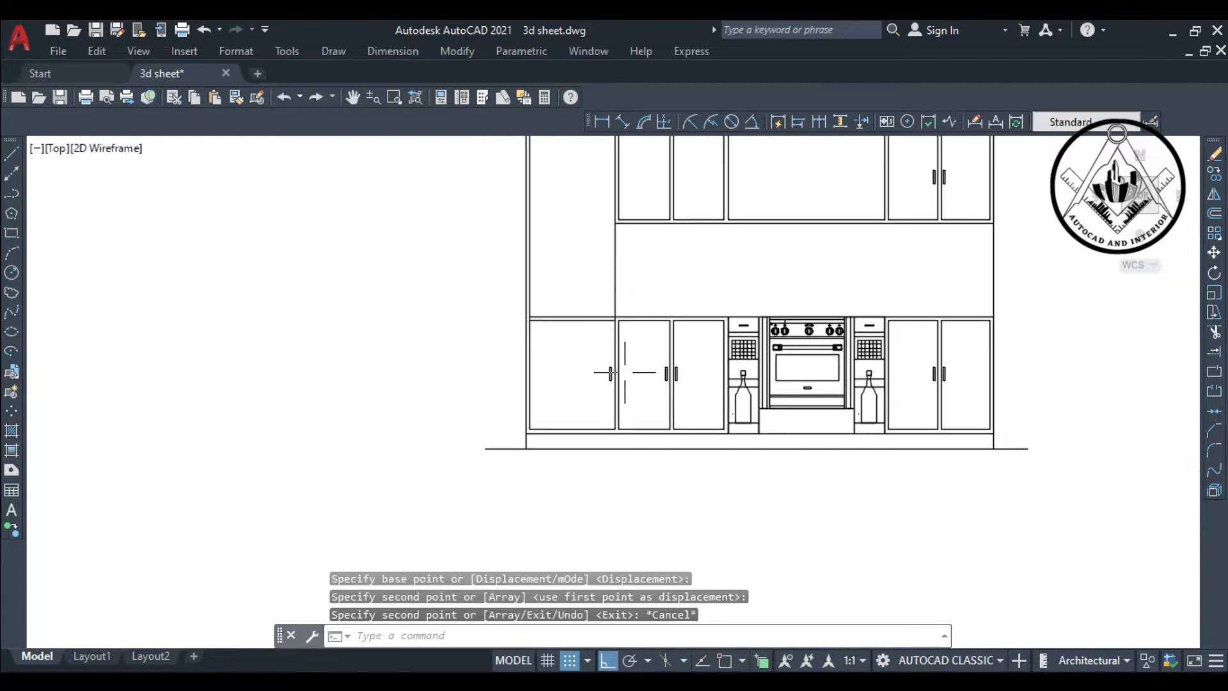
Extend the divider lines on both sides of the central upper cabinet to its outer top and bottom edges
scroll(672, 380, down, 2)
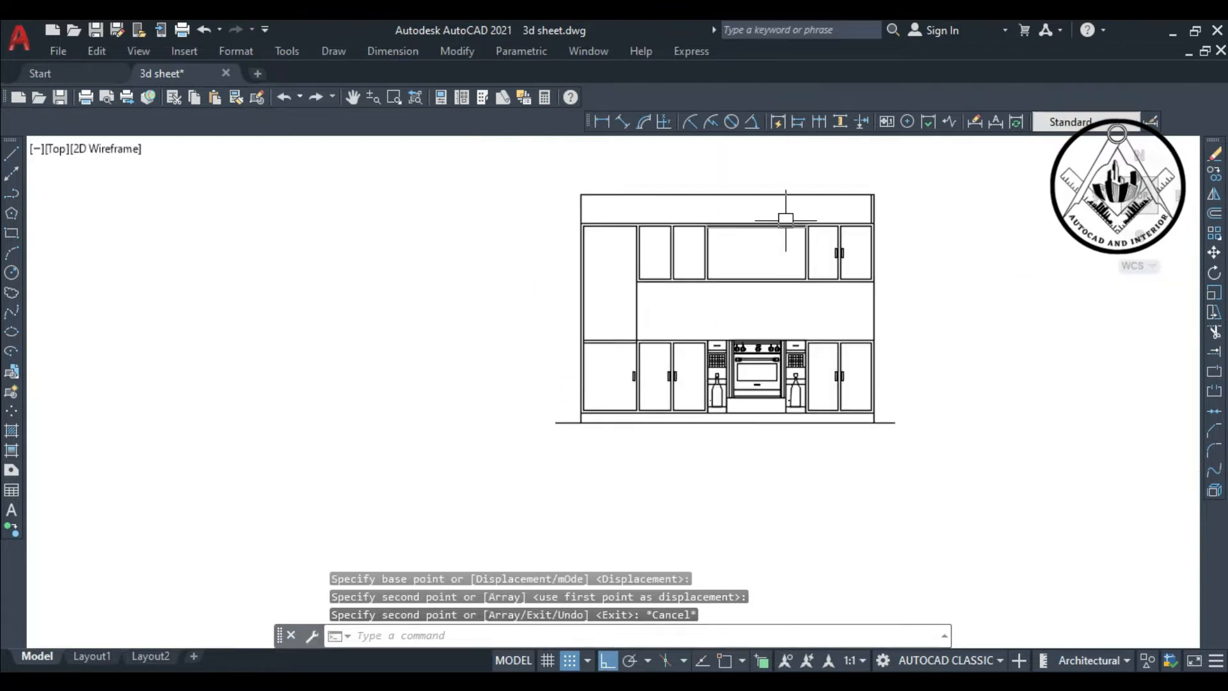
scroll(786, 219, up, 2)
text(ex)
key(Return)
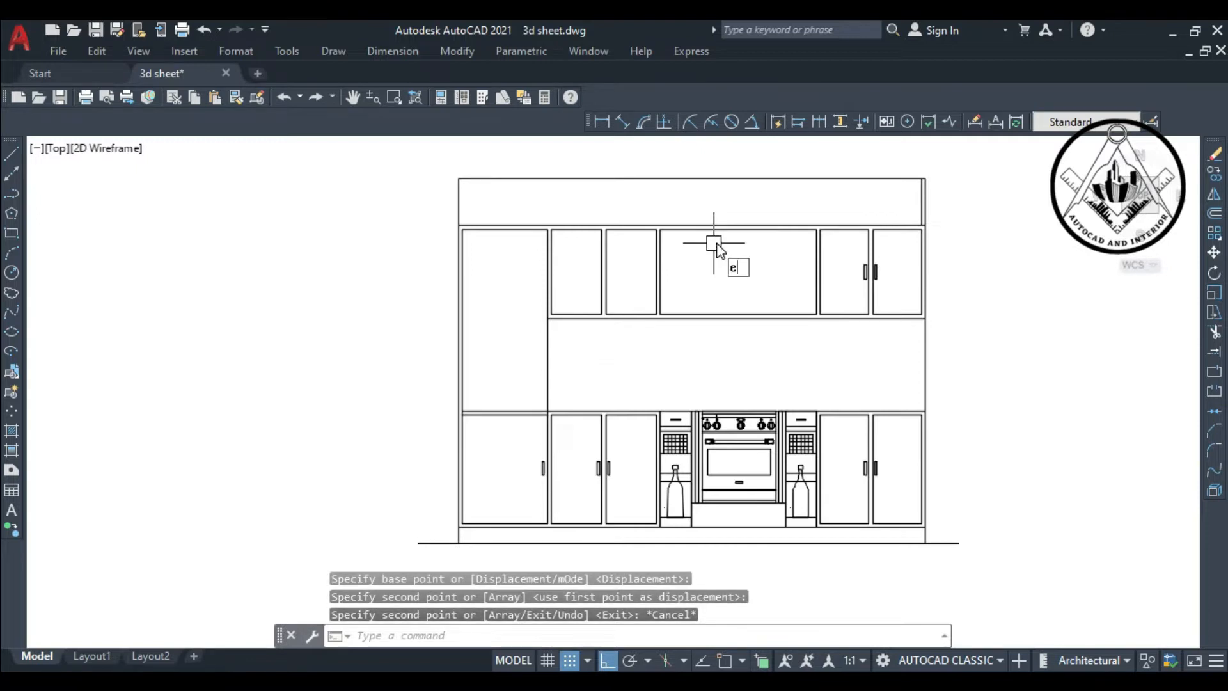
scroll(667, 262, up, 4)
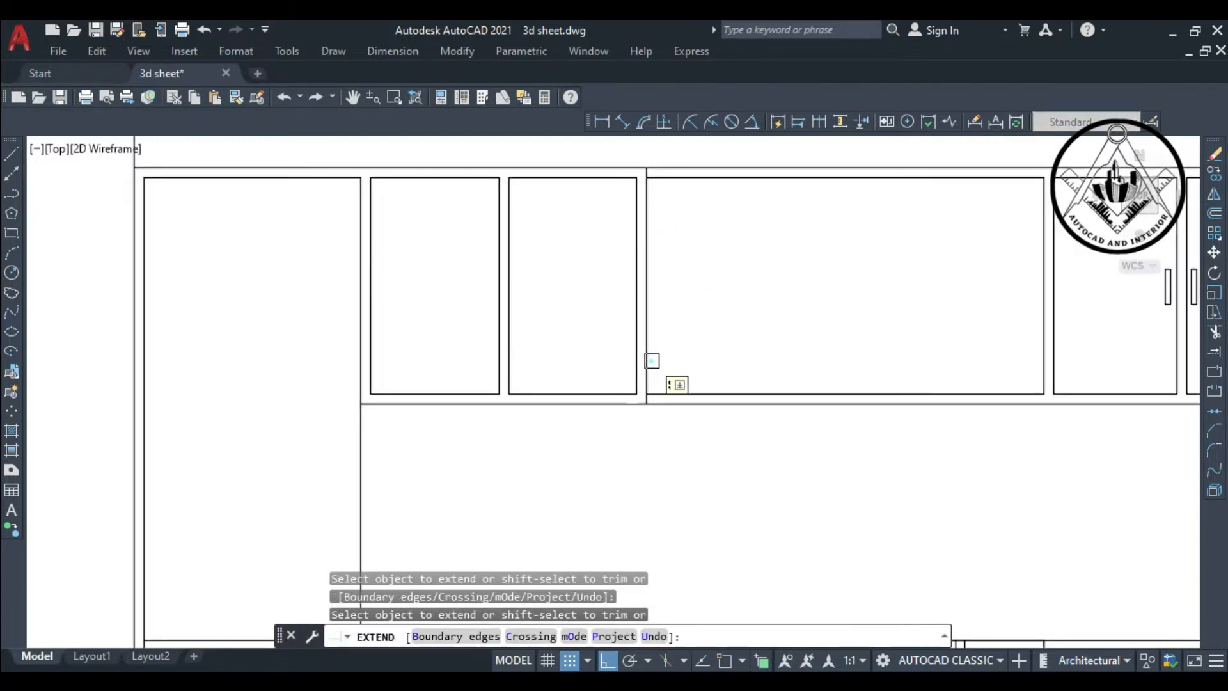
scroll(771, 333, down, 2)
scroll(919, 287, up, 2)
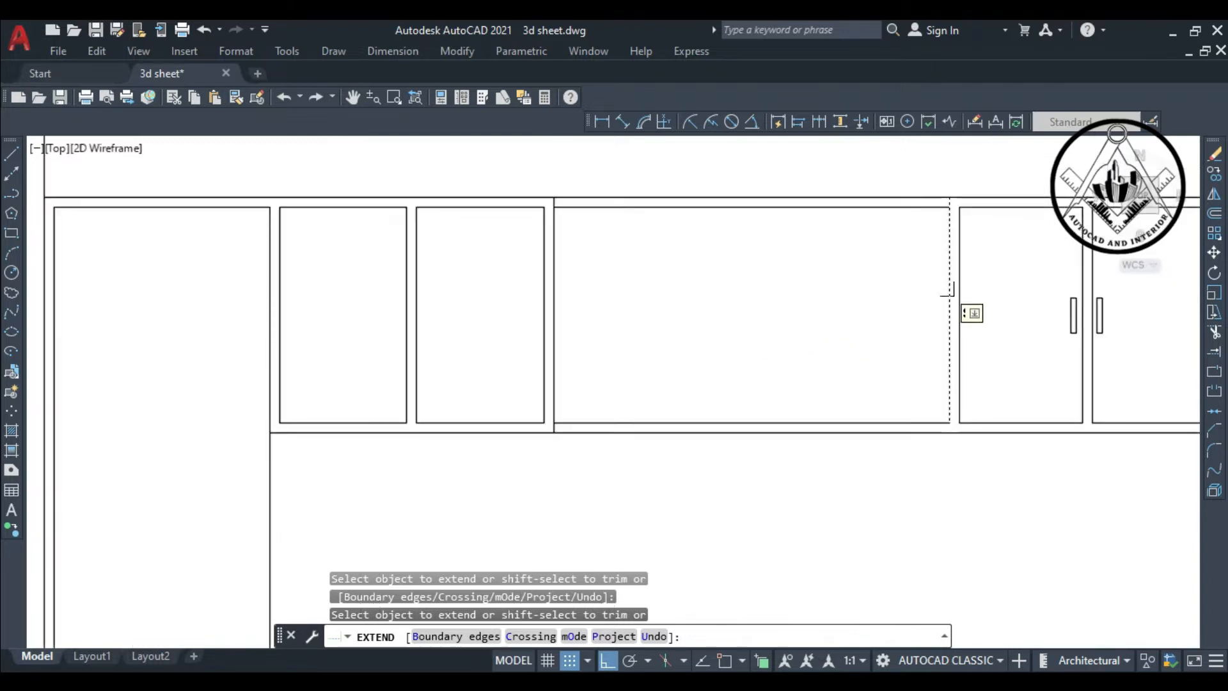
scroll(747, 315, down, 2)
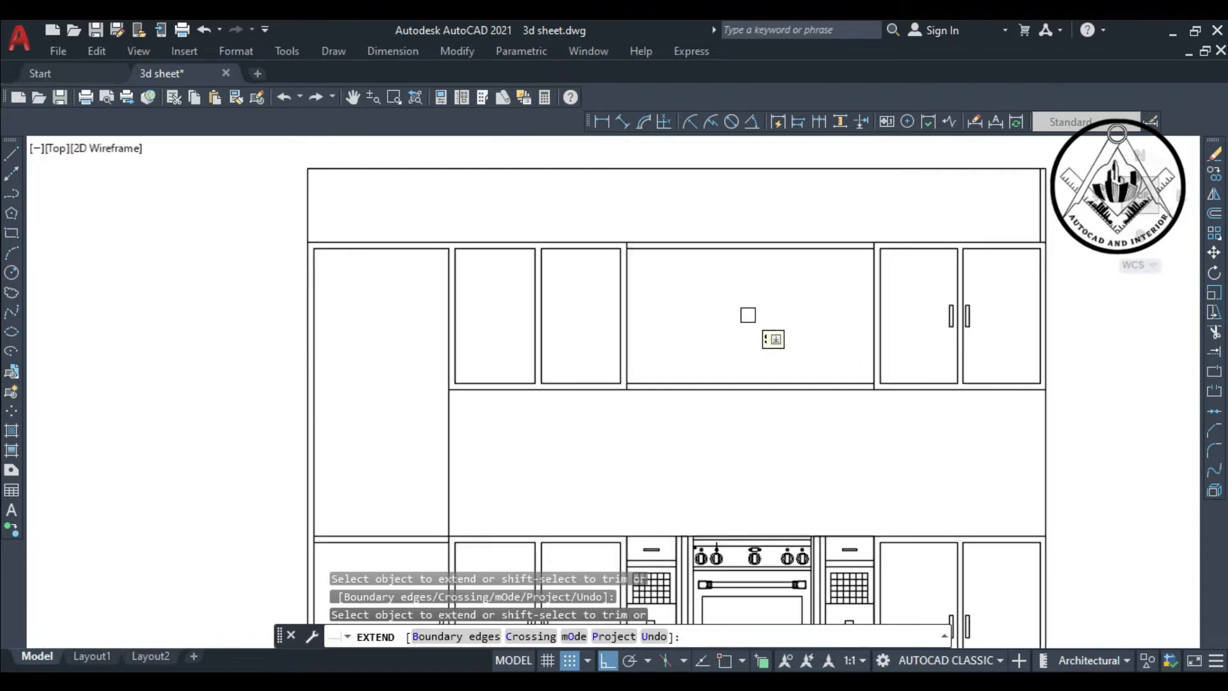
key(Escape)
Offset the central upper cabinet's left and right divider lines 8" inward
key(Return)
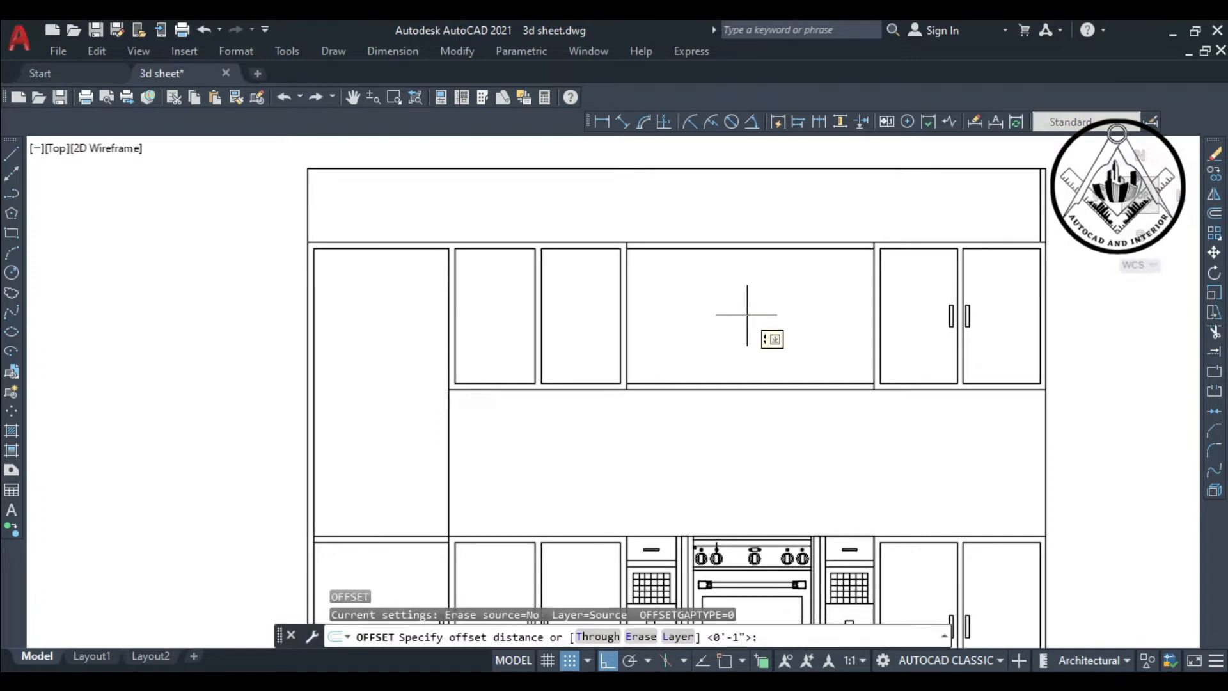
text(8)
key(Return)
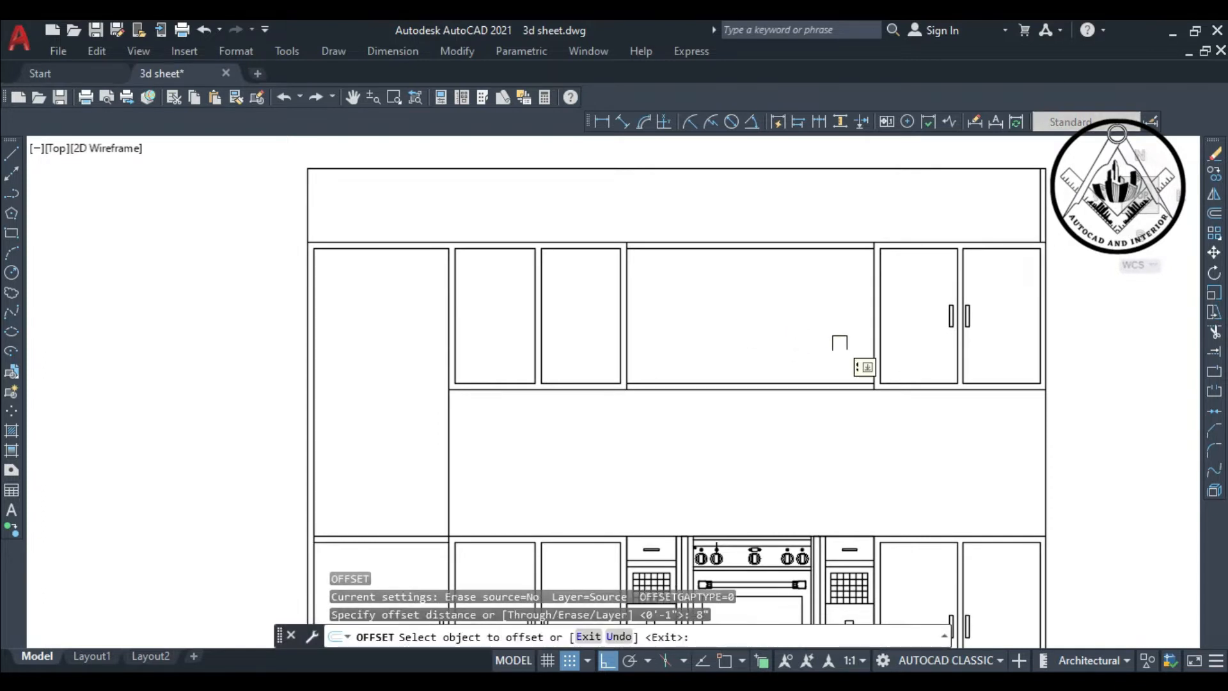
click(869, 336)
click(836, 334)
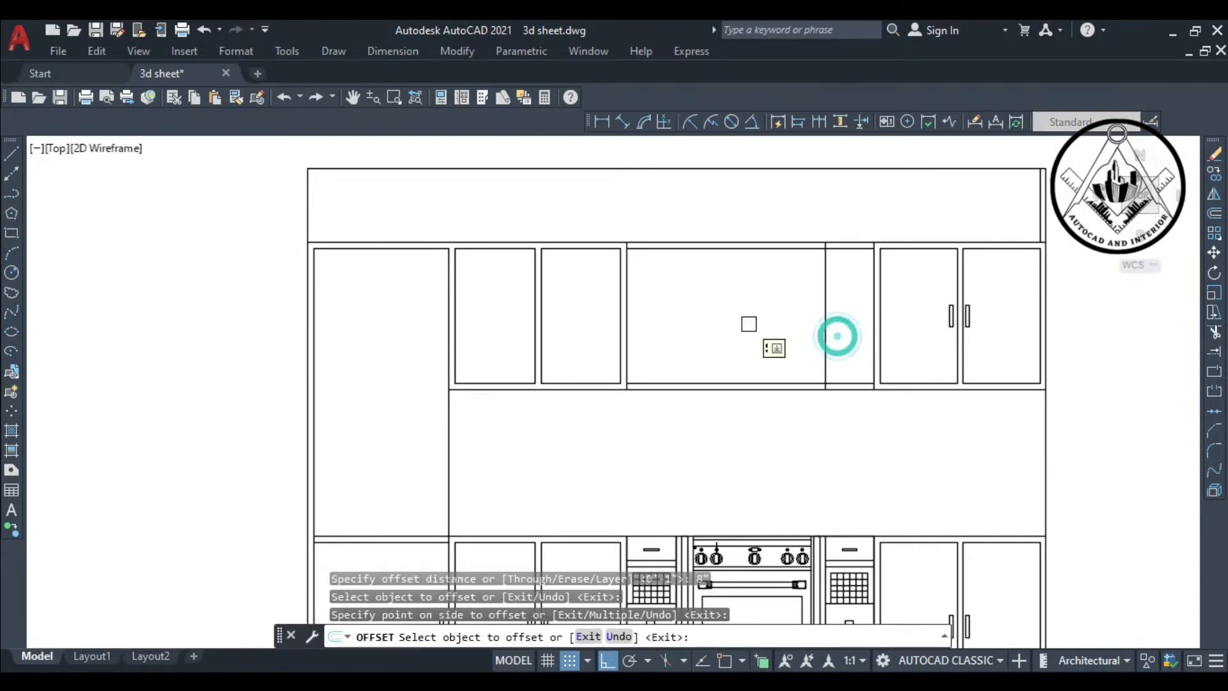
key(Escape)
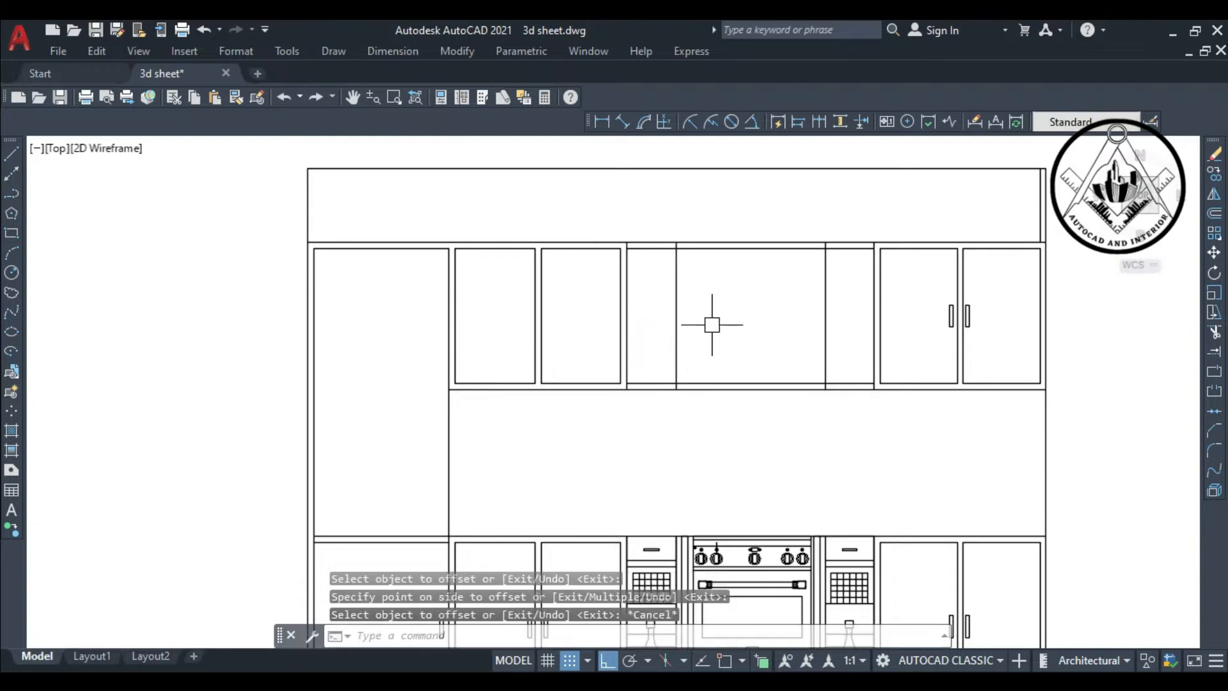
Trim the top and bottom board lines between the two 8" offset lines to open the space above the oven
key(Return)
drag(731, 285, 735, 219)
drag(763, 411, 758, 346)
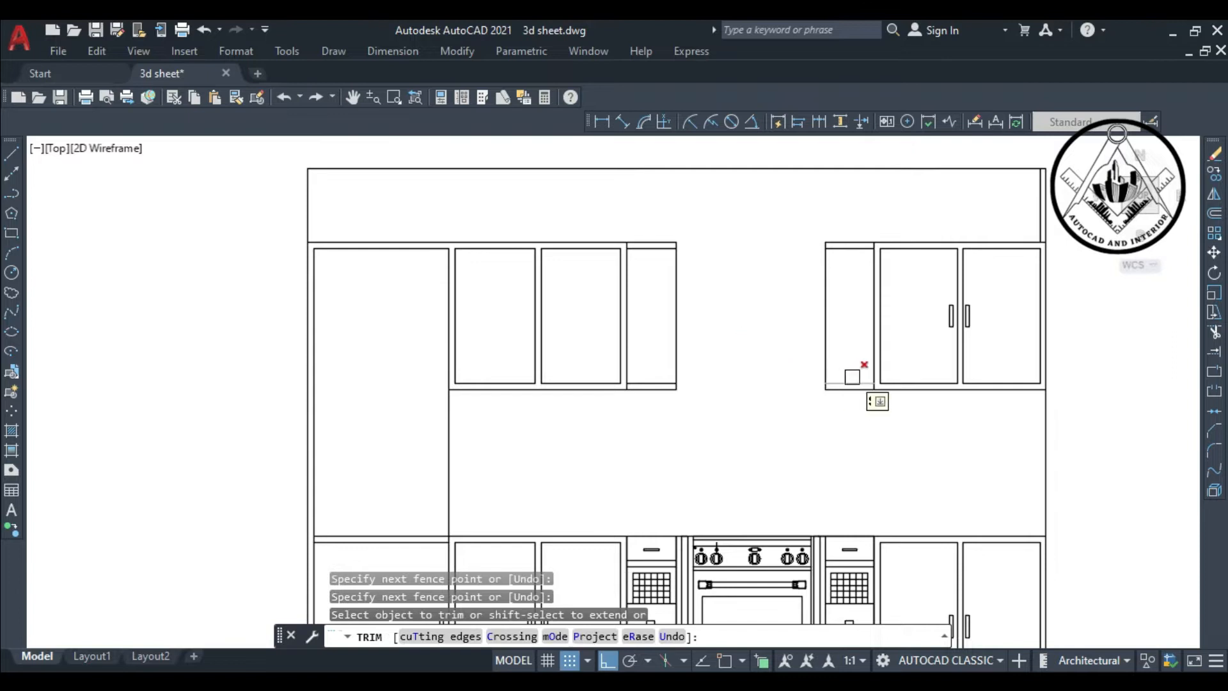
click(852, 254)
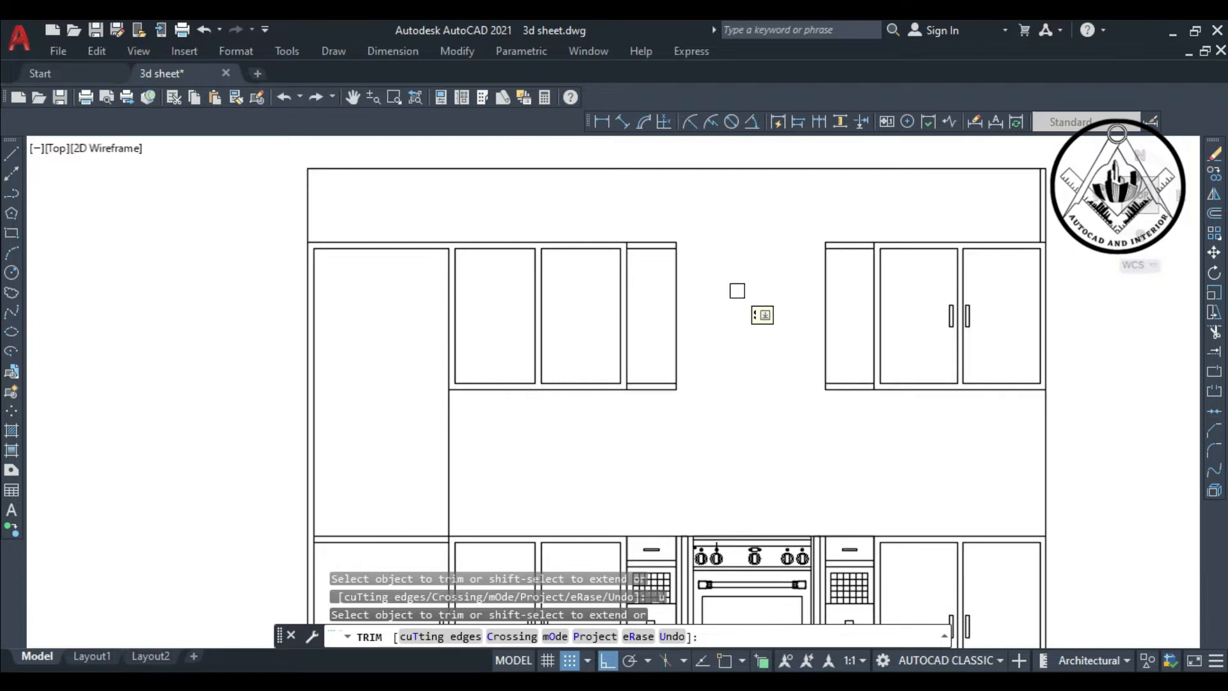
key(Escape)
scroll(704, 312, down, 2)
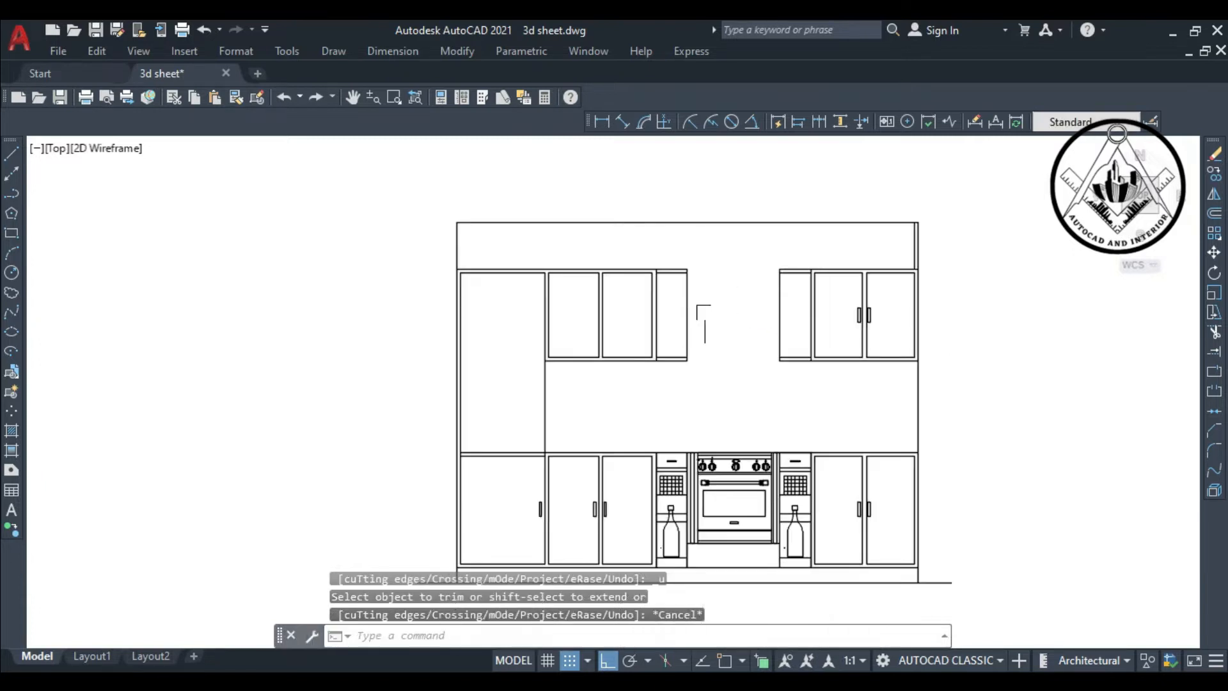
scroll(666, 312, down, 2)
scroll(572, 358, up, 4)
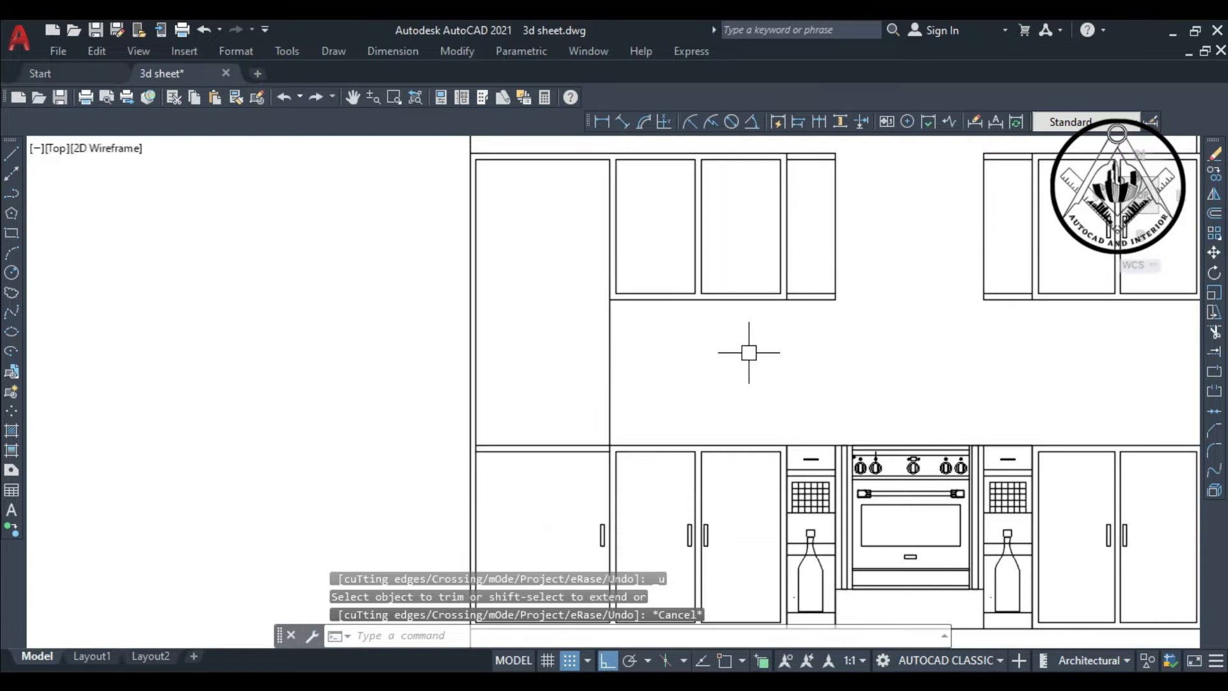
text(ex)
key(Return)
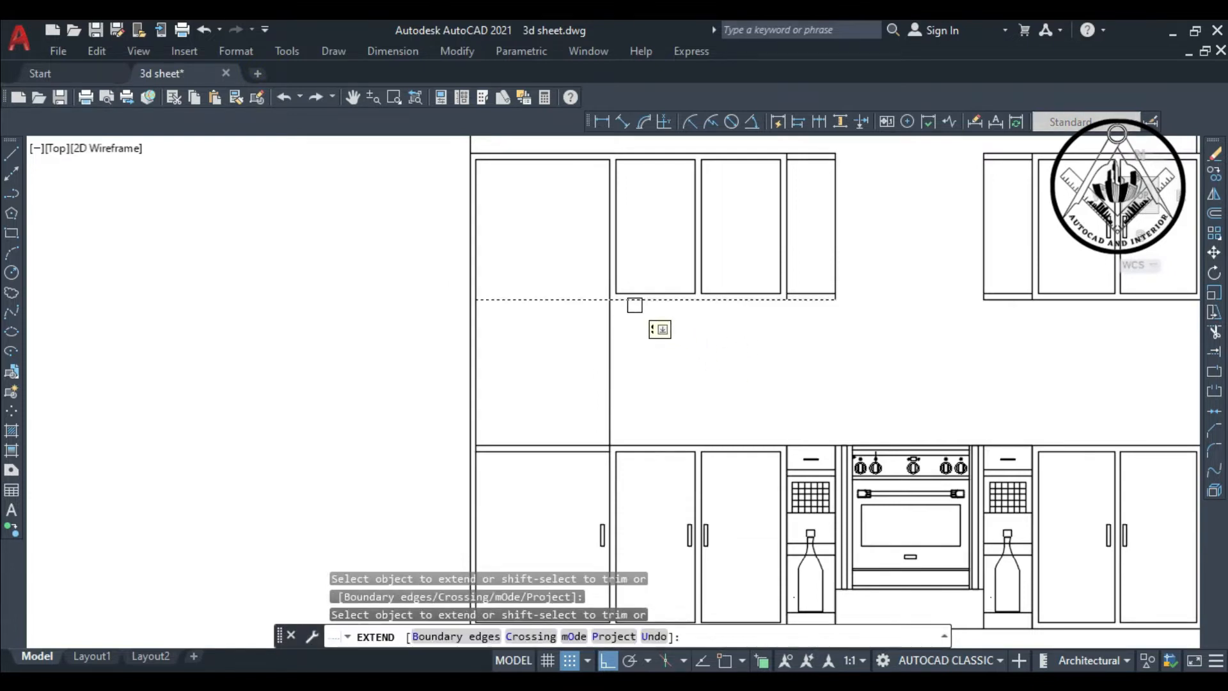
key(Escape)
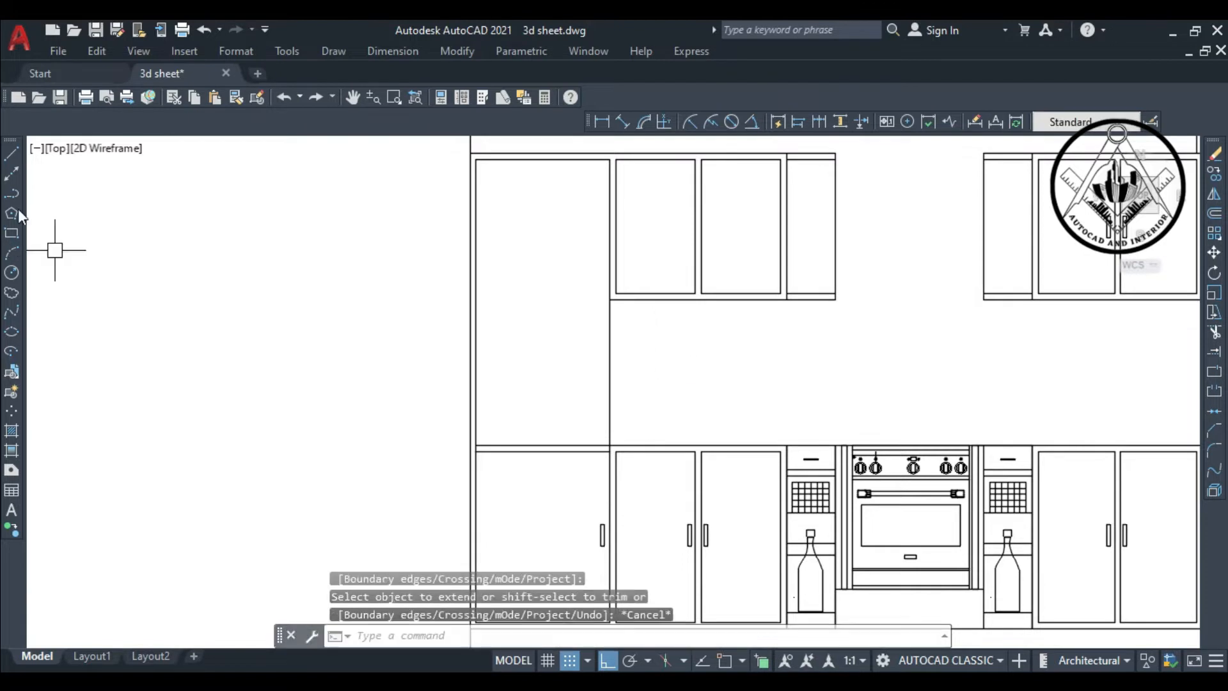
Draw a horizontal line across the left tall cabinet, about 1'-5" above the top line of the lower cabinets
text(l)
key(Return)
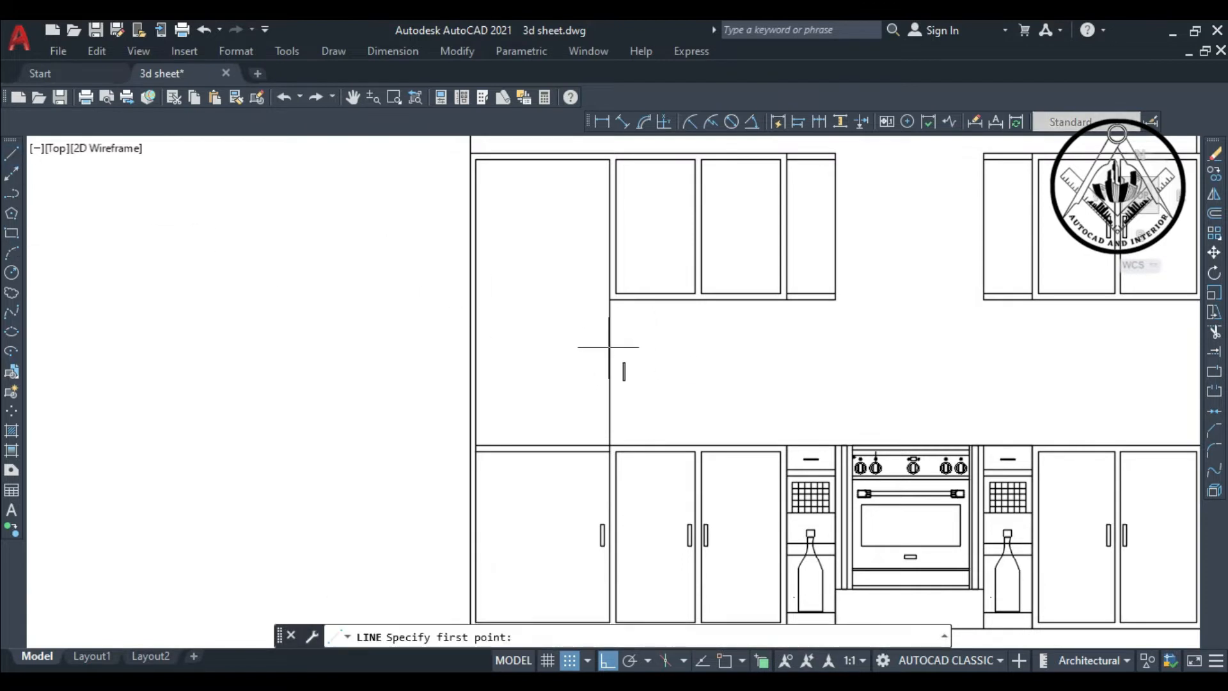
click(609, 342)
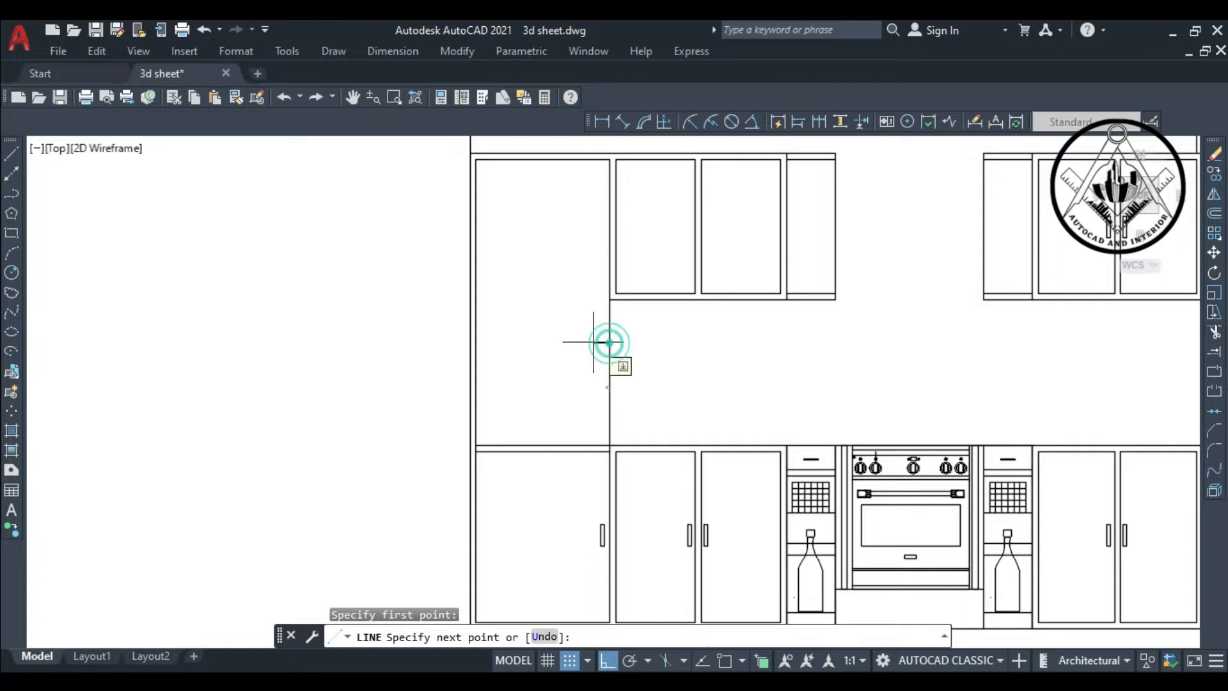
click(474, 342)
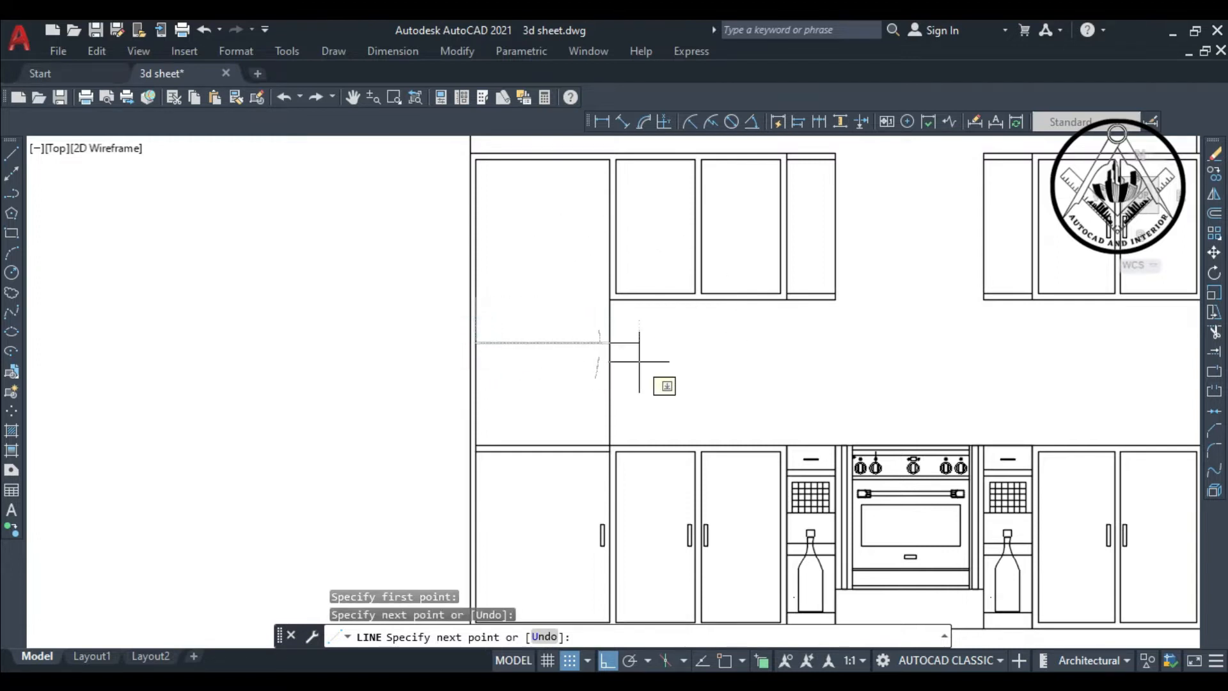
key(Escape)
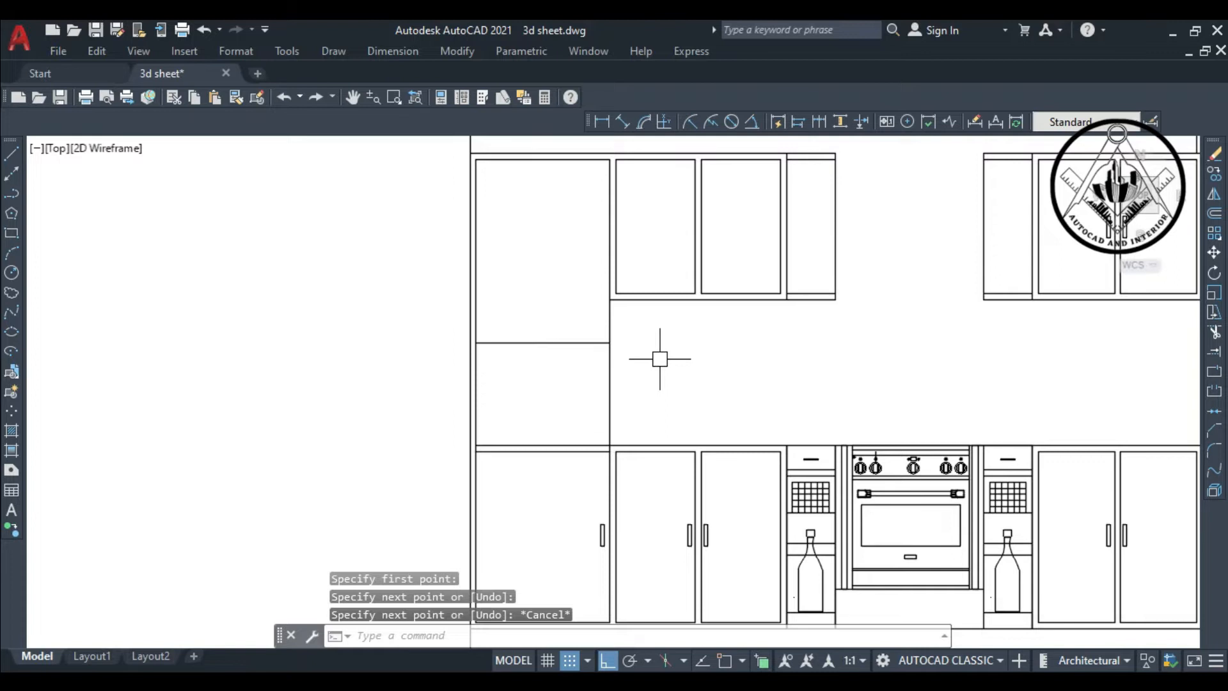
Offset the left tall cabinet's right side line 1" to the right to give the side board its thickness
text(o)
key(Return)
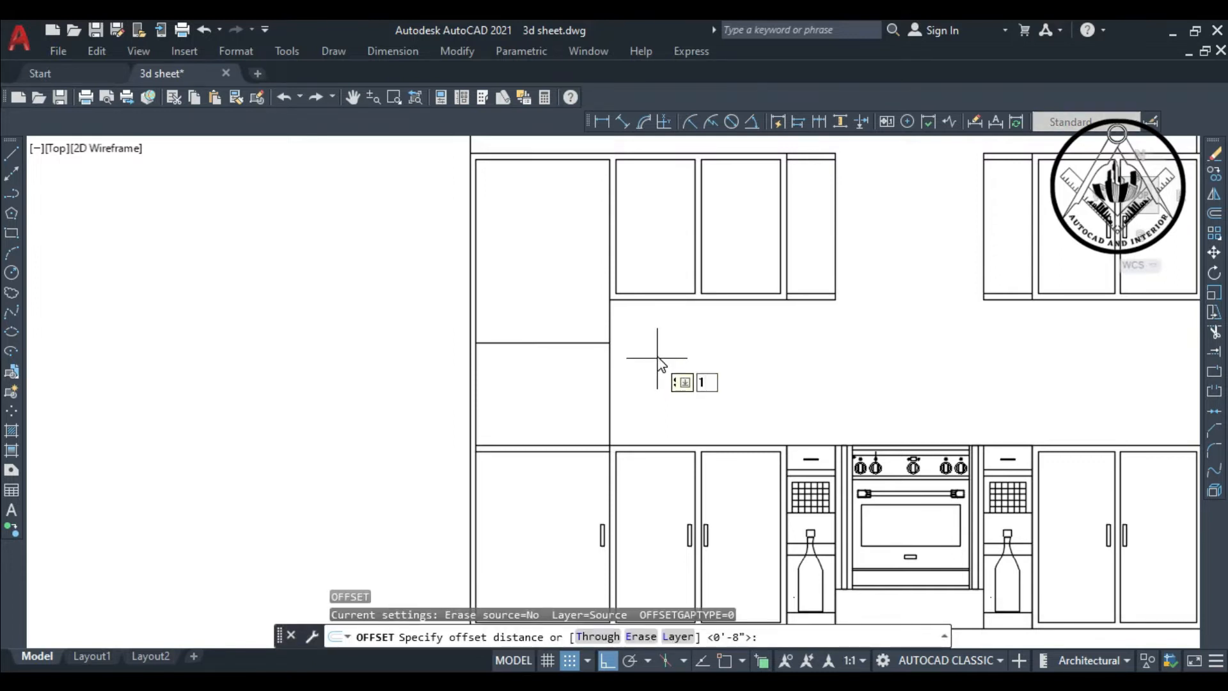
text(1")
key(Return)
click(611, 383)
click(635, 376)
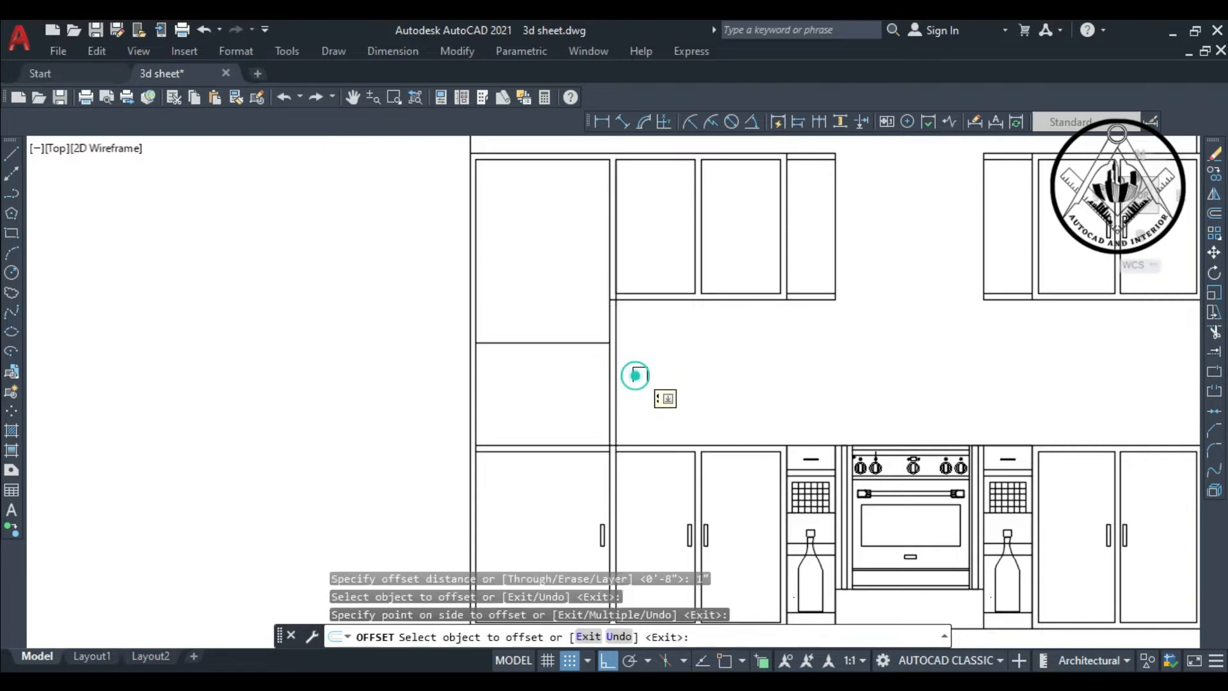
key(Escape)
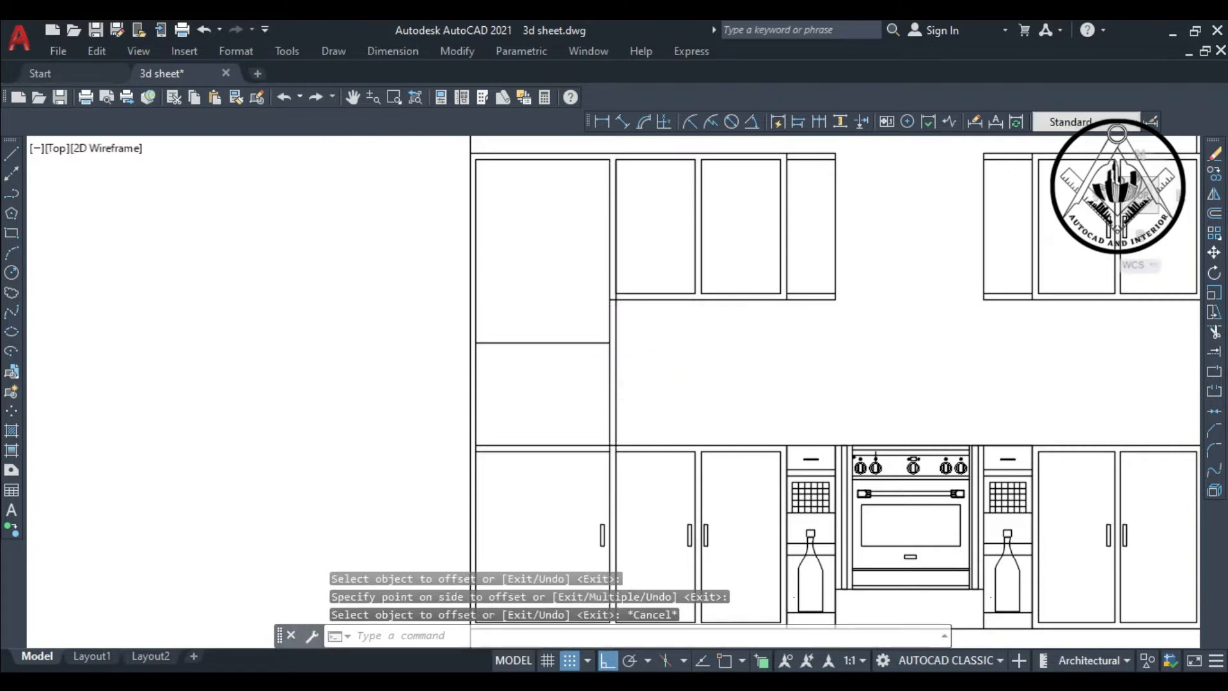
Trim the lower cabinets' top line and the upper cabinets' bottom line where they cross the tall cabinet's right side board
text(tr)
key(Return)
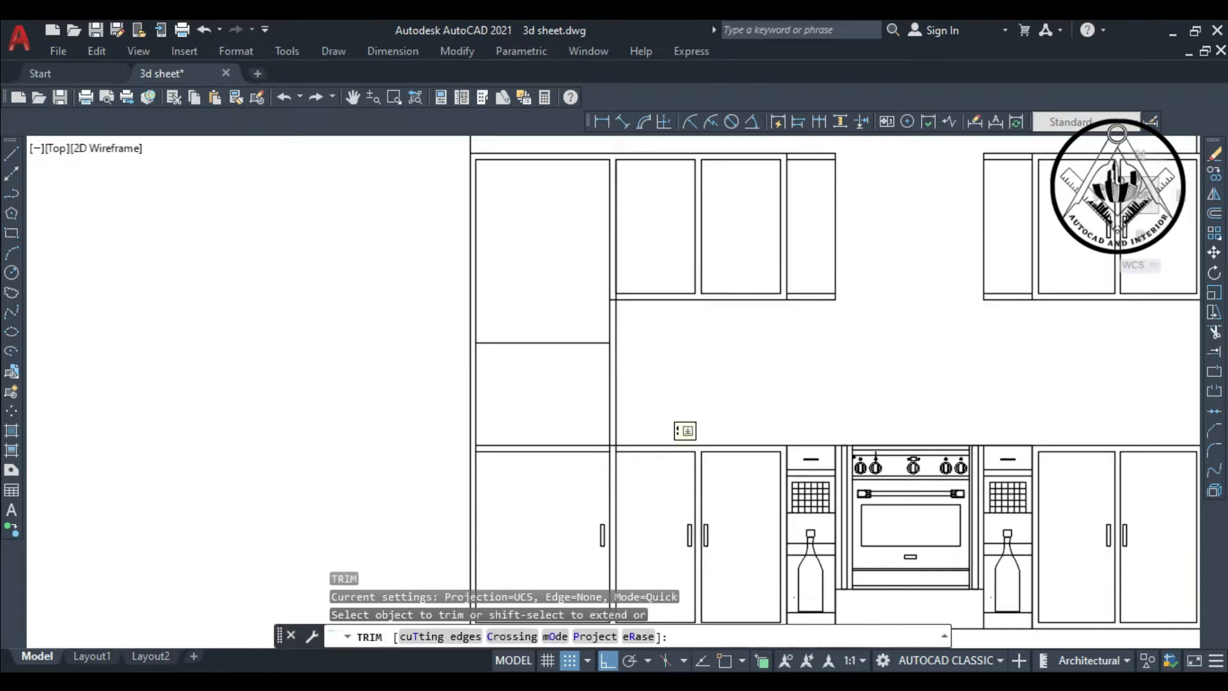
scroll(658, 405, up, 6)
scroll(646, 442, up, 1)
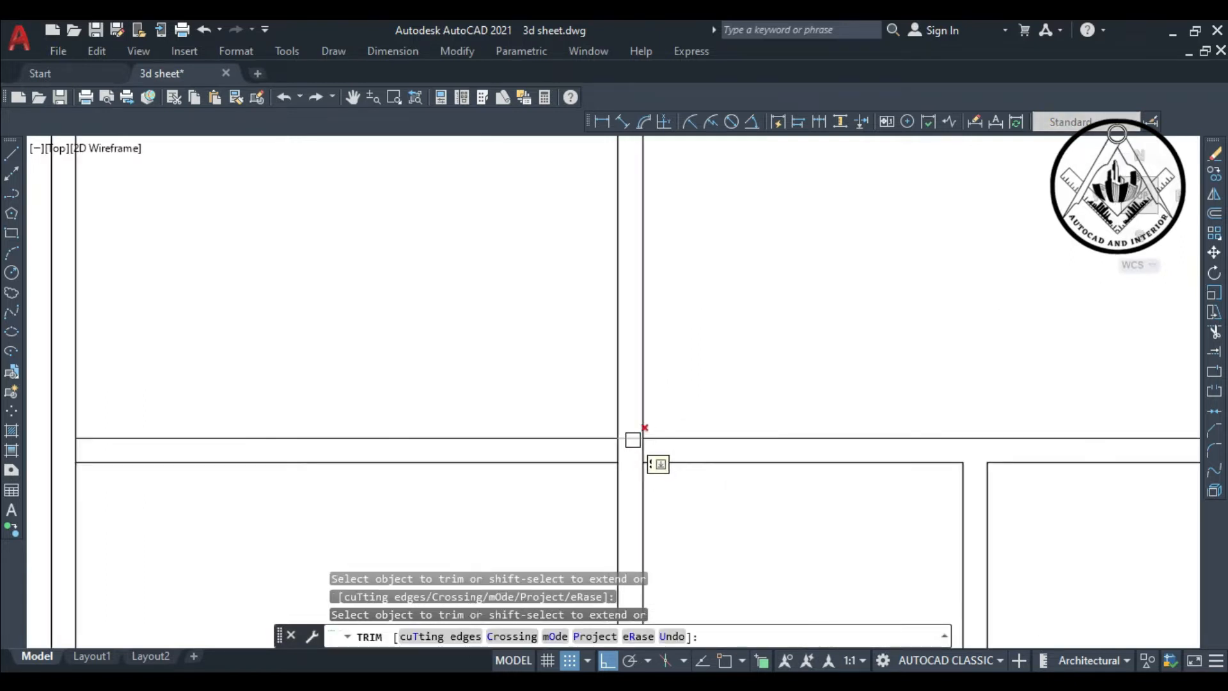
click(630, 439)
scroll(664, 409, down, 3)
scroll(688, 402, down, 2)
scroll(669, 262, up, 5)
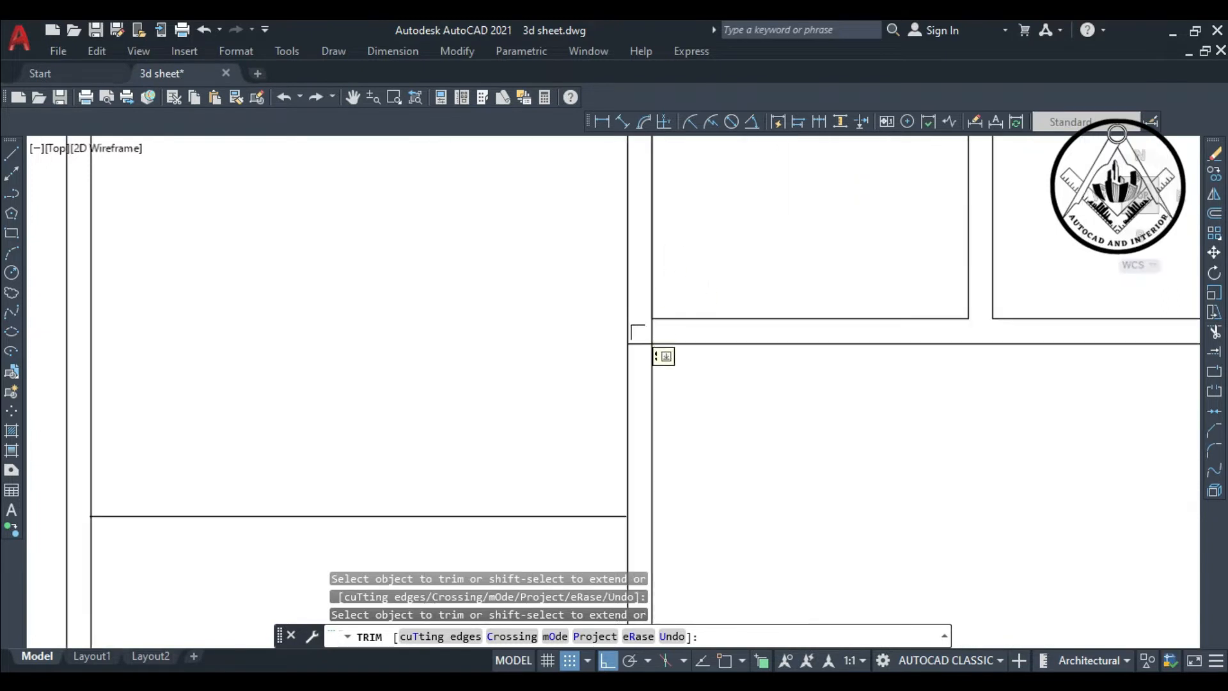
click(638, 346)
scroll(638, 346, down, 5)
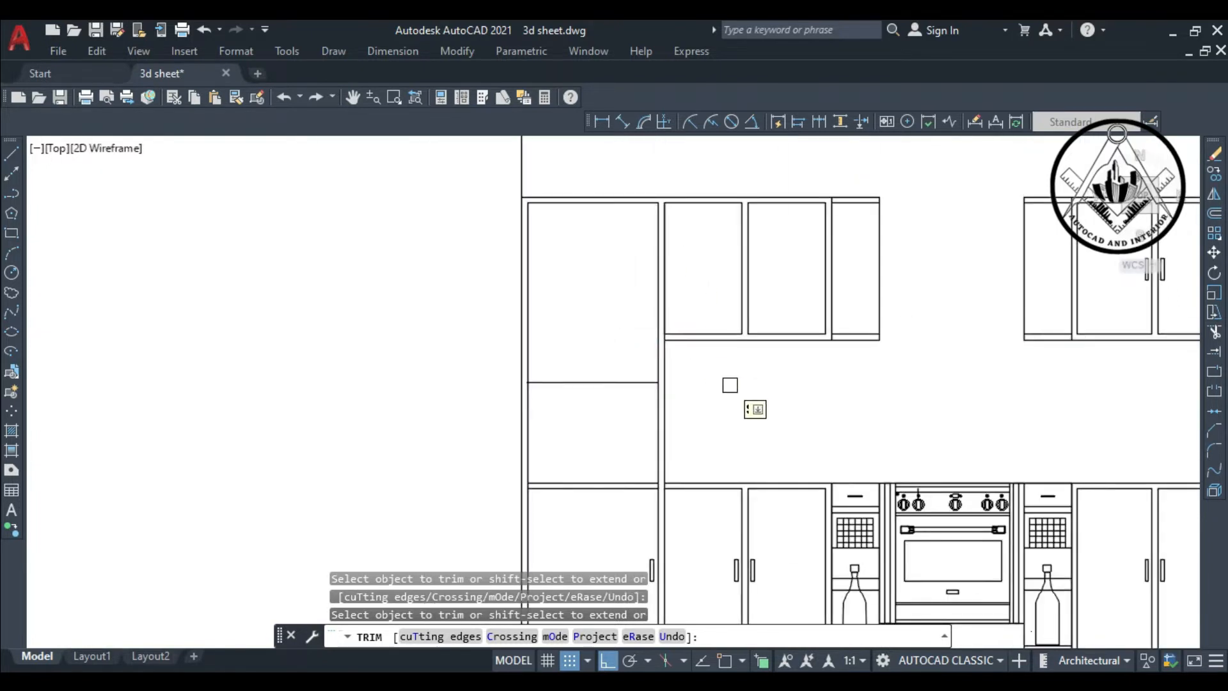
scroll(683, 493, up, 4)
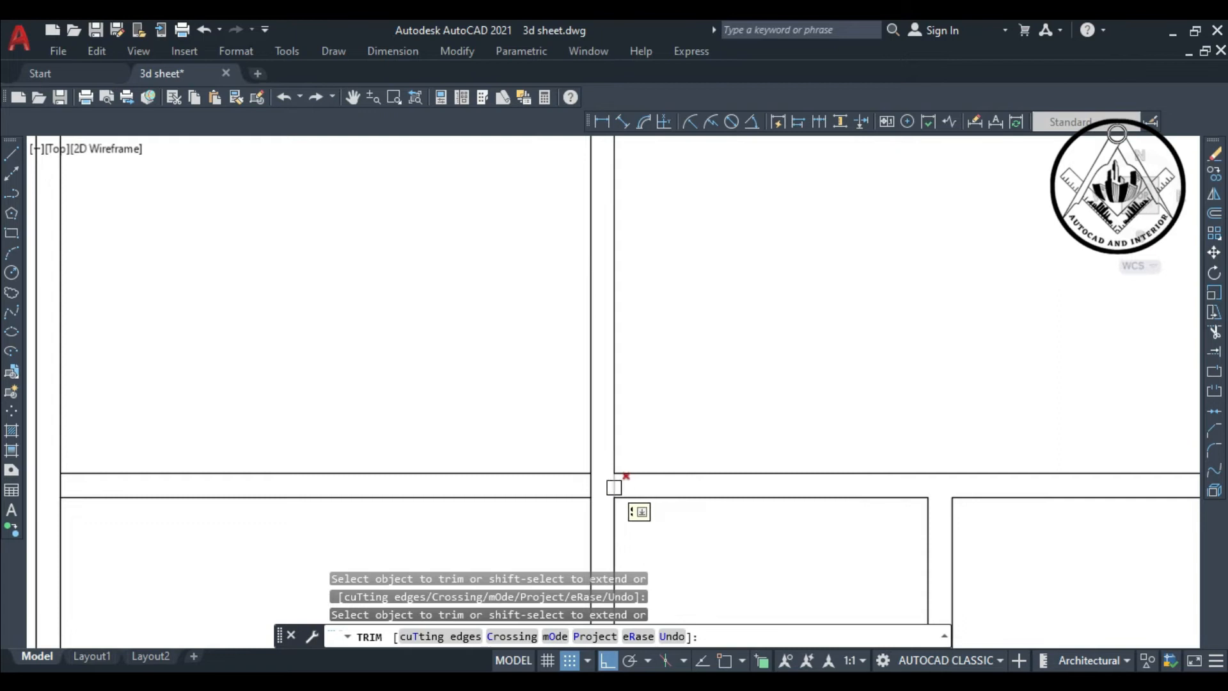
scroll(697, 417, down, 4)
key(Escape)
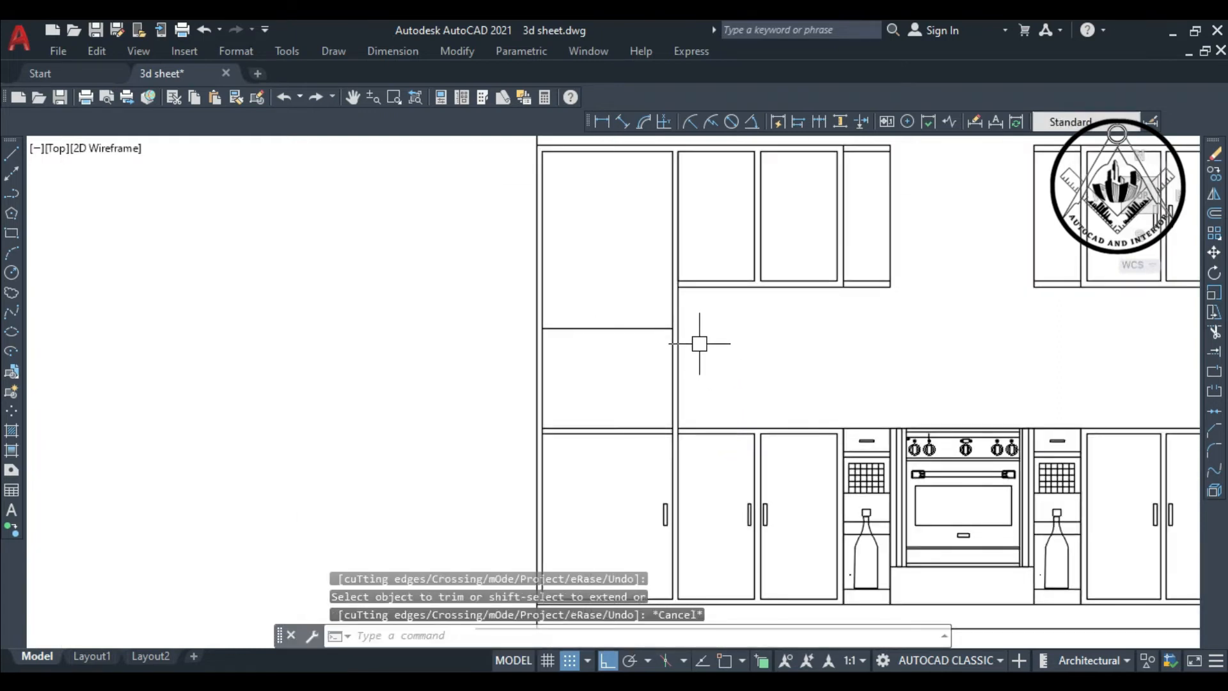
text(o)
key(Return)
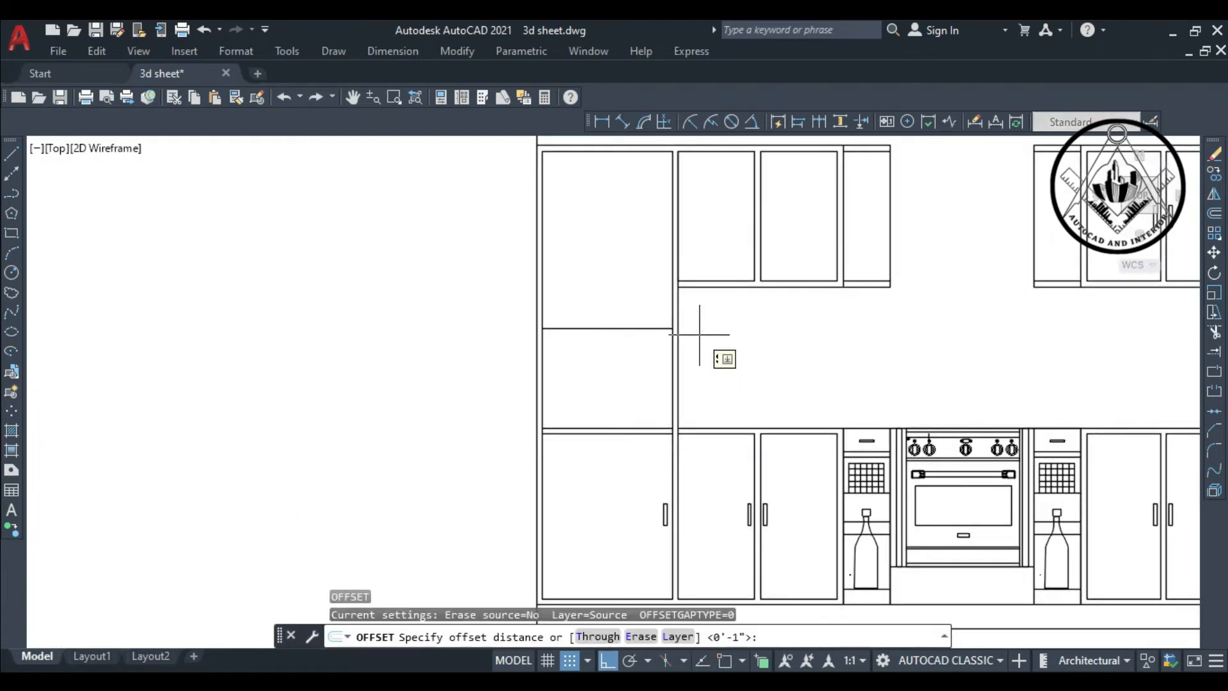
text(1")
key(Return)
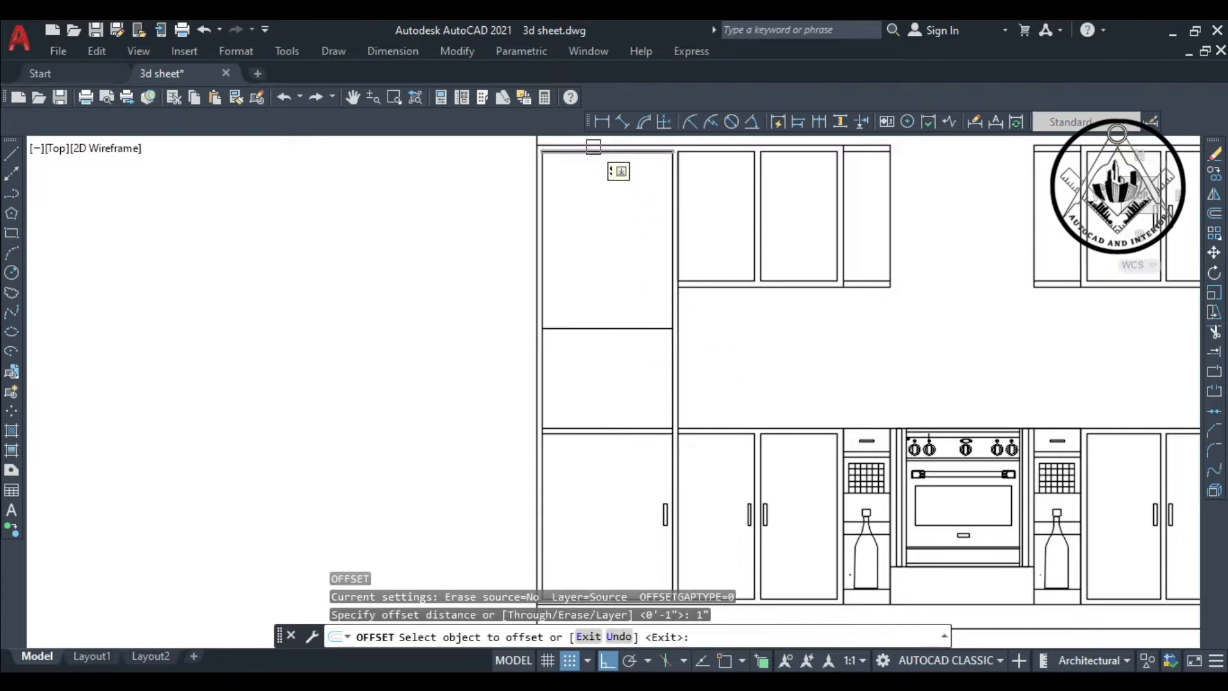
key(Escape)
Dimension the vertical distance from the tall cabinet's new horizontal line down to the lower cabinets' top line
click(601, 120)
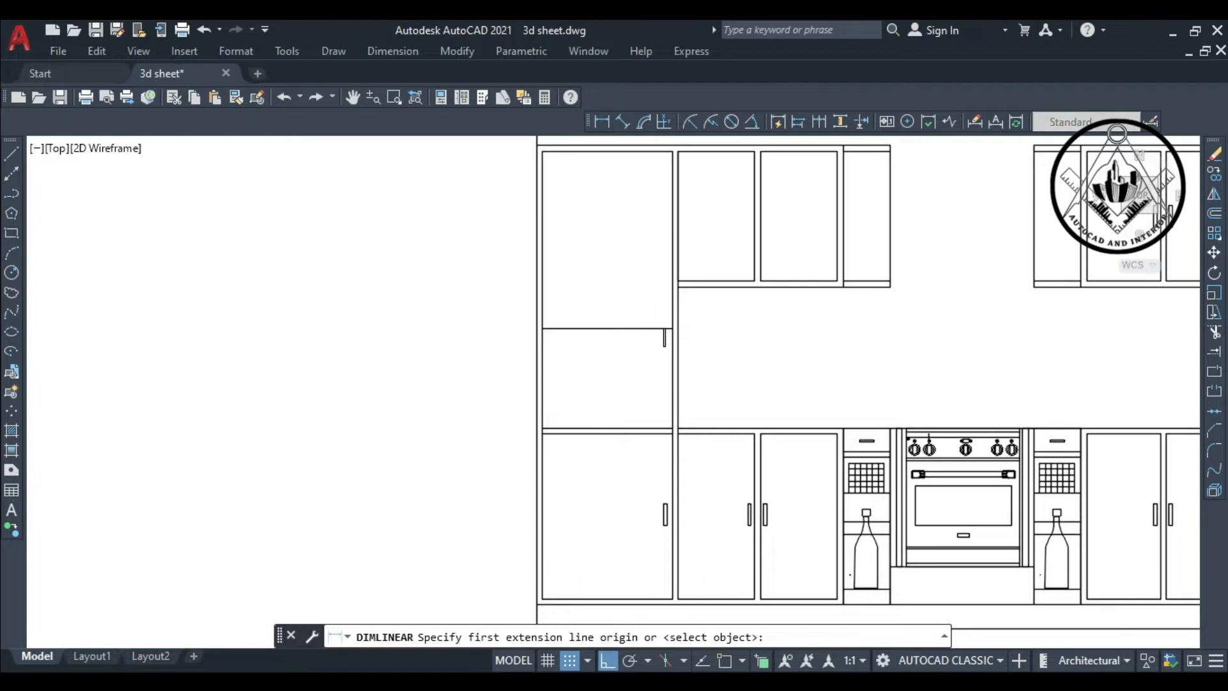
click(671, 328)
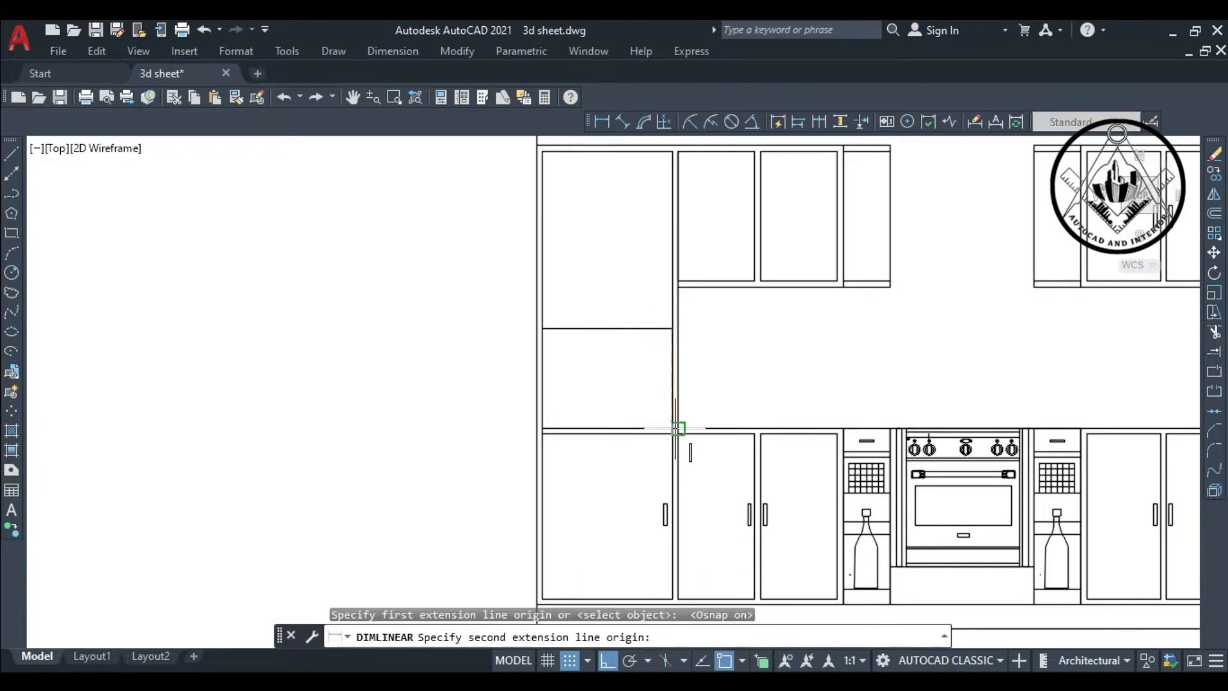
click(670, 429)
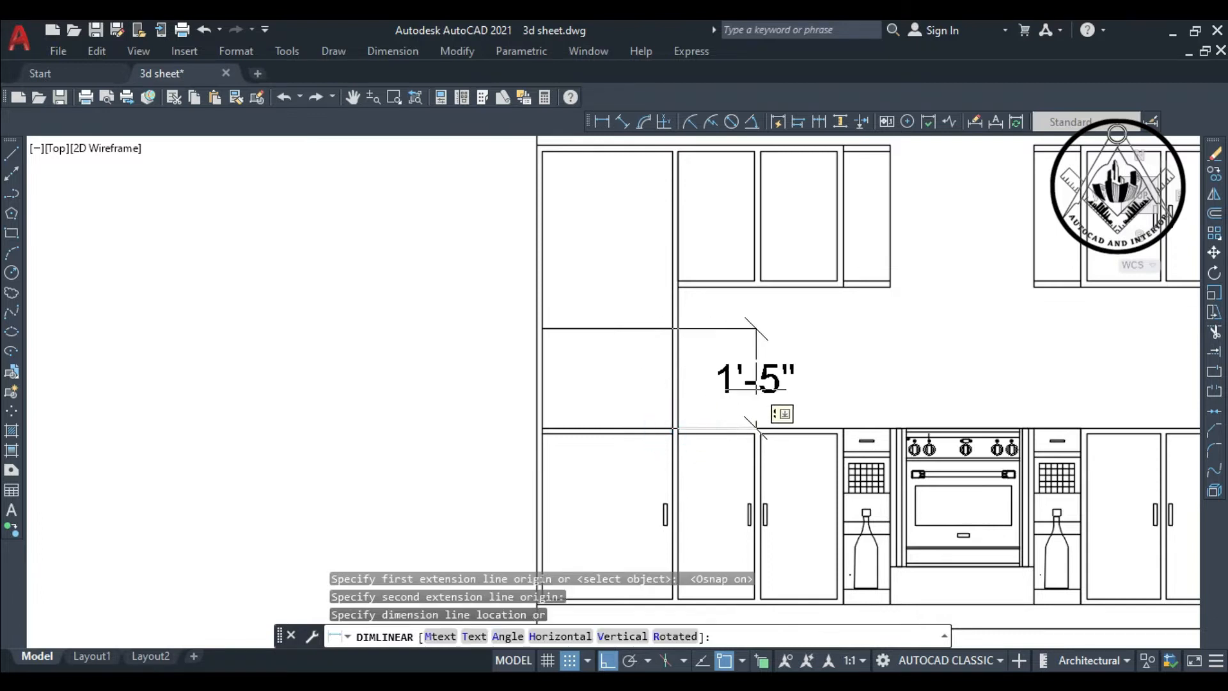
click(767, 381)
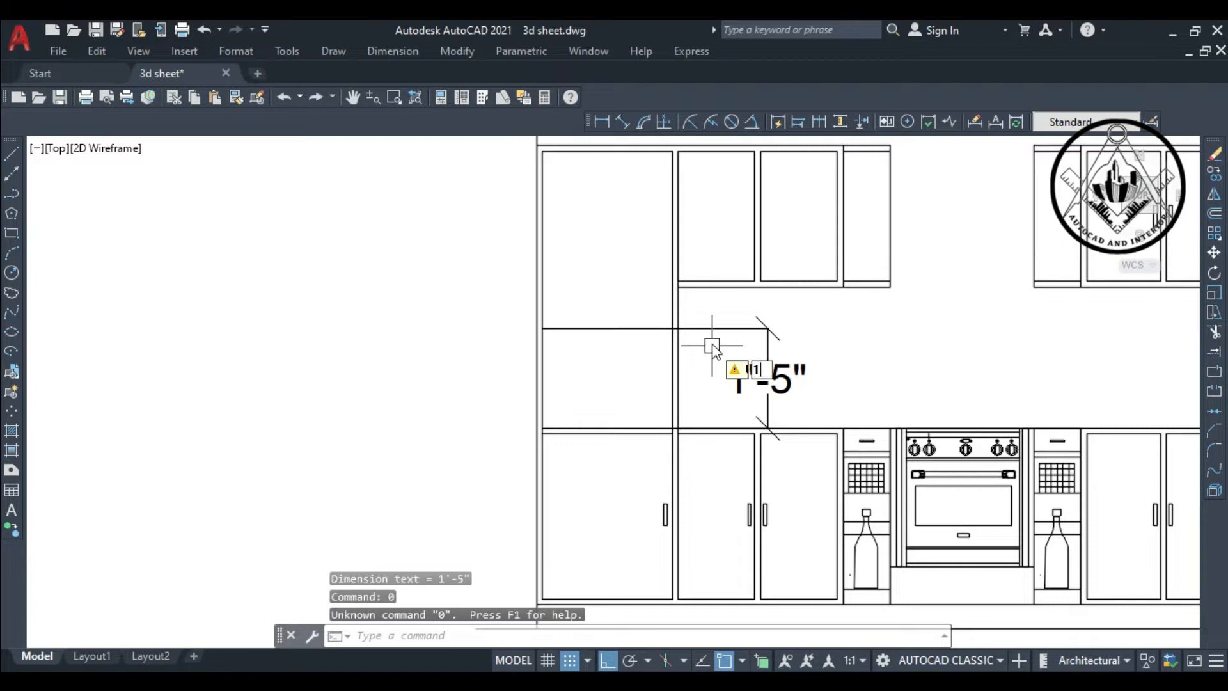
key(Escape)
key(Escape)
key(Escape)
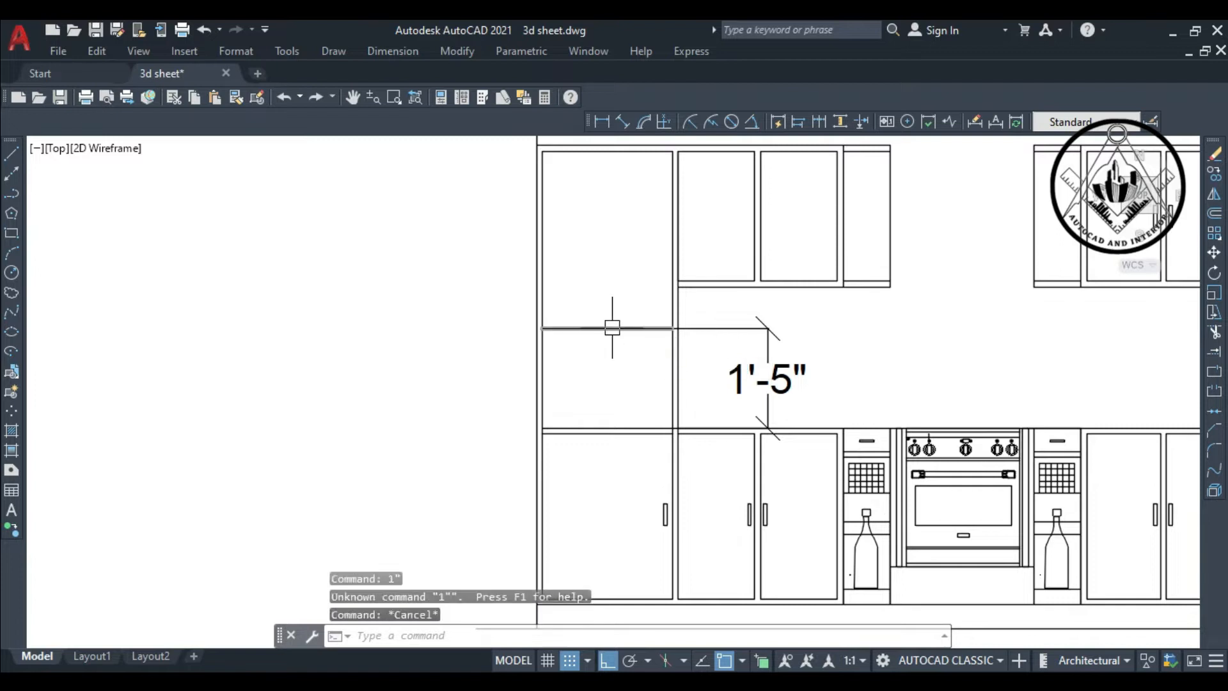
Offset the tall cabinet's horizontal line 1" downward as a board thickness and delete the vertical dimension beside it
text(o)
key(space)
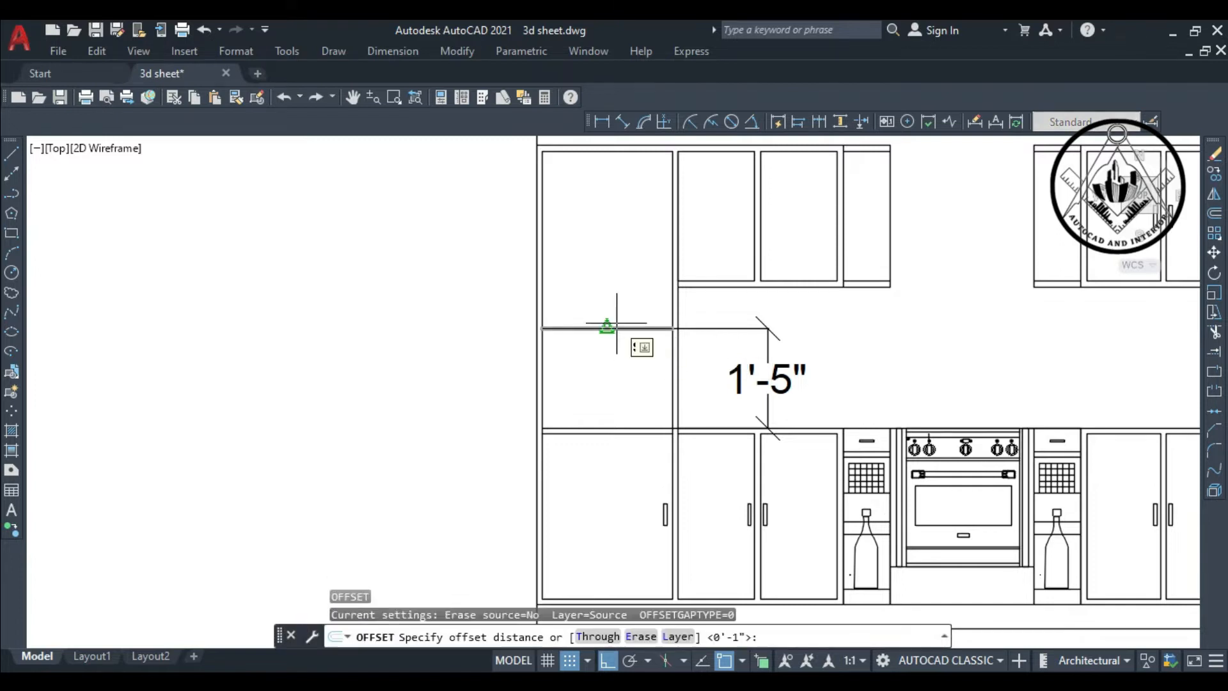
text(1")
key(Return)
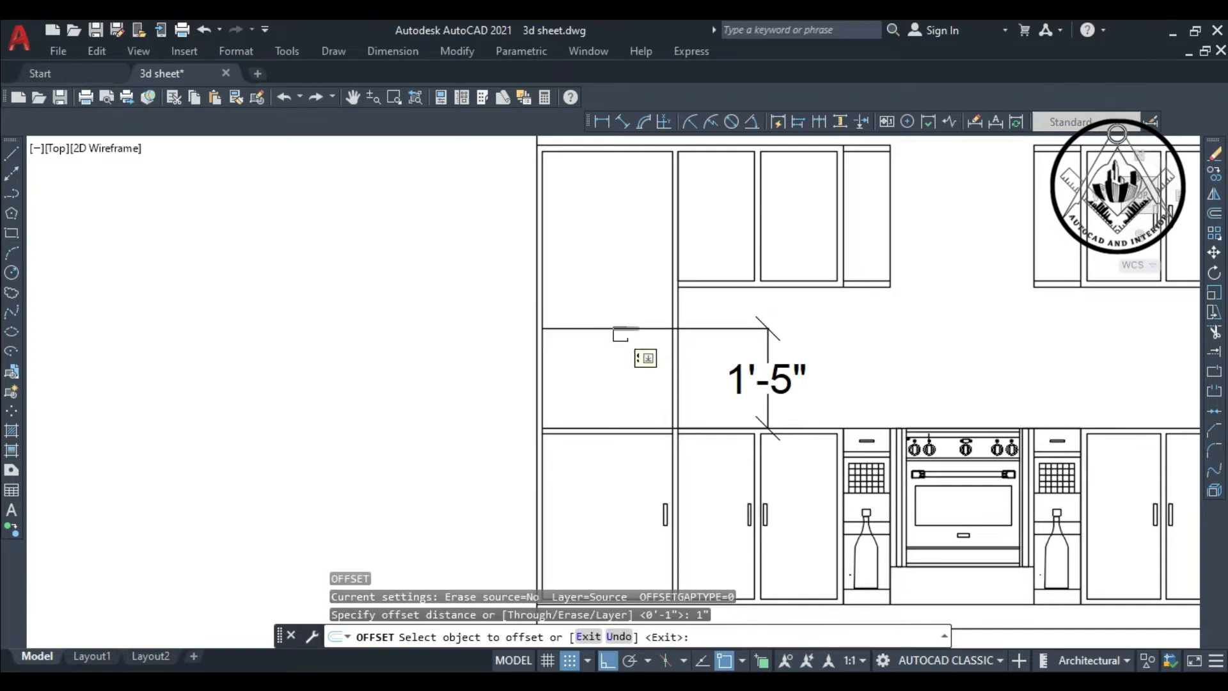
click(619, 329)
click(621, 365)
key(Escape)
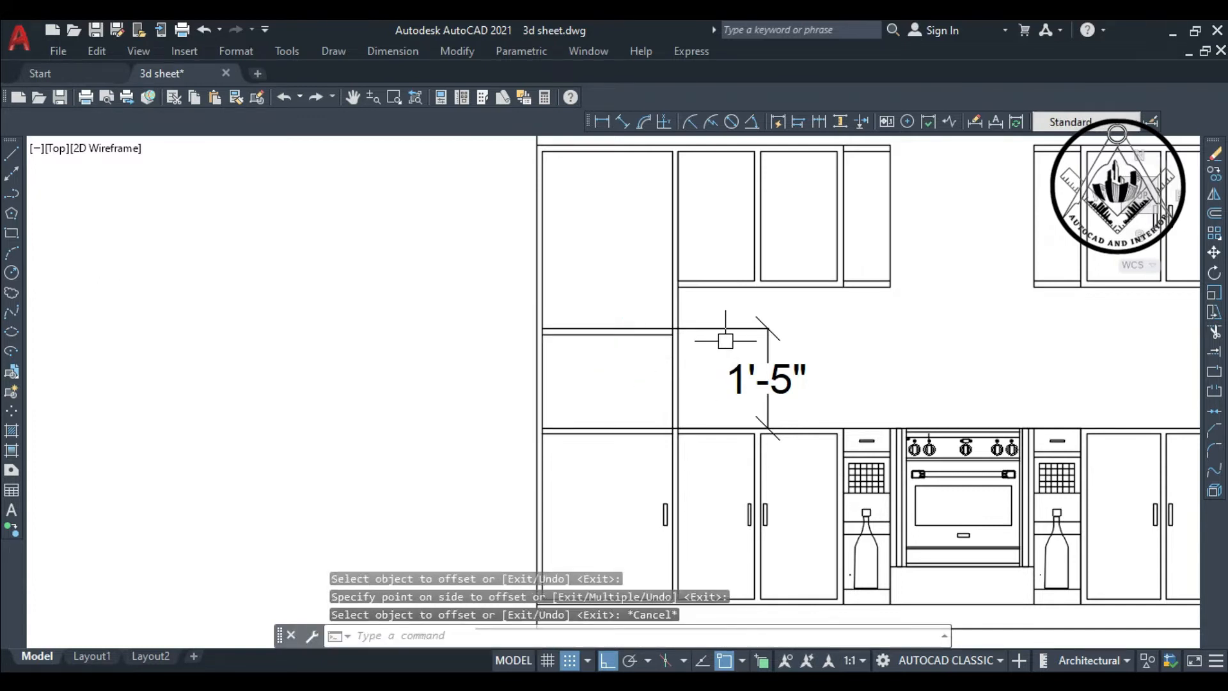
click(728, 330)
key(Delete)
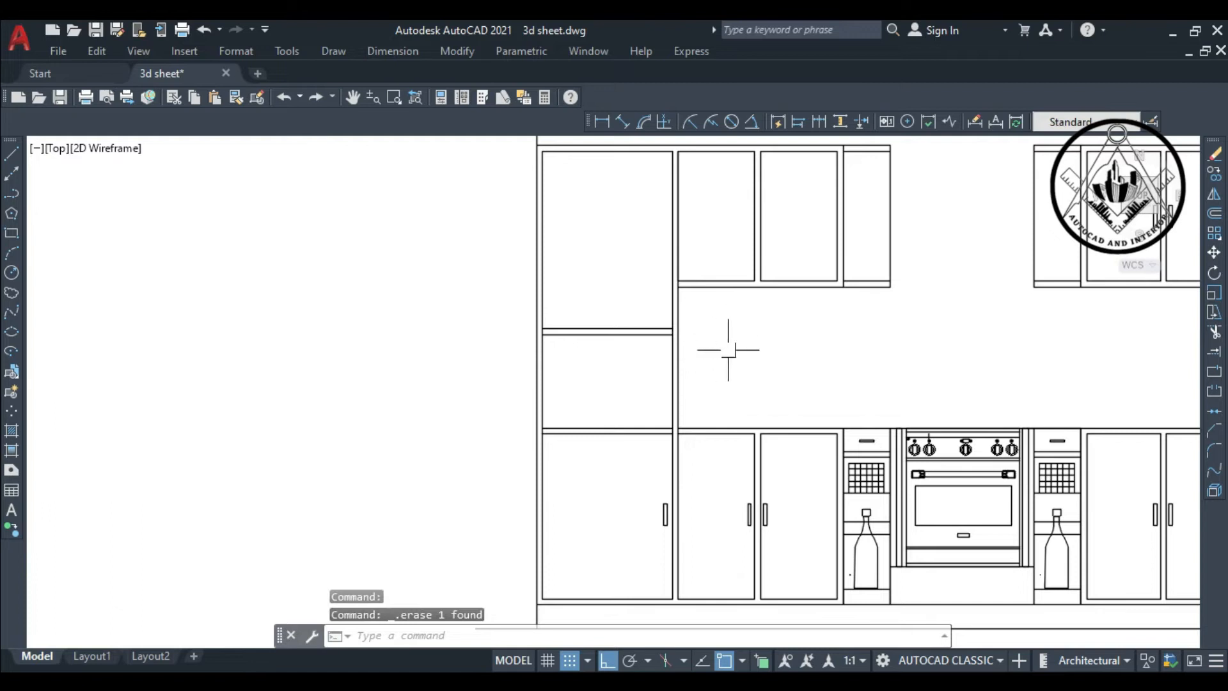
Offset the lower line of the tall cabinet's new horizontal board 8" downward
key(Return)
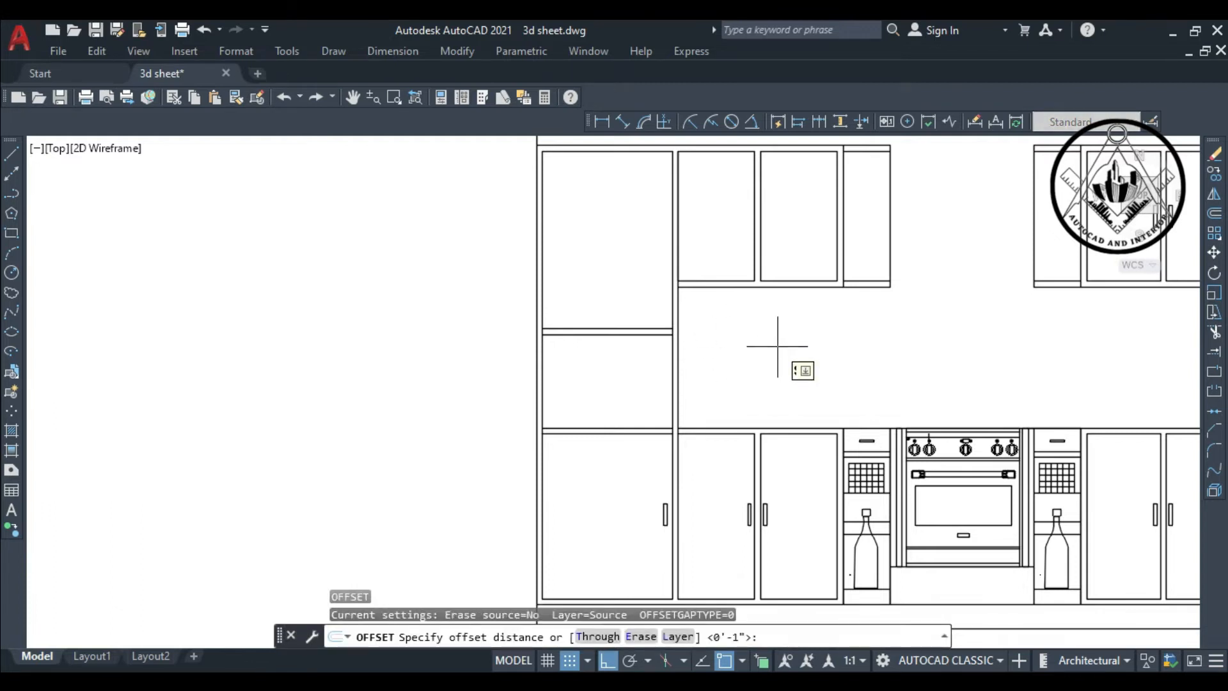
key(Return)
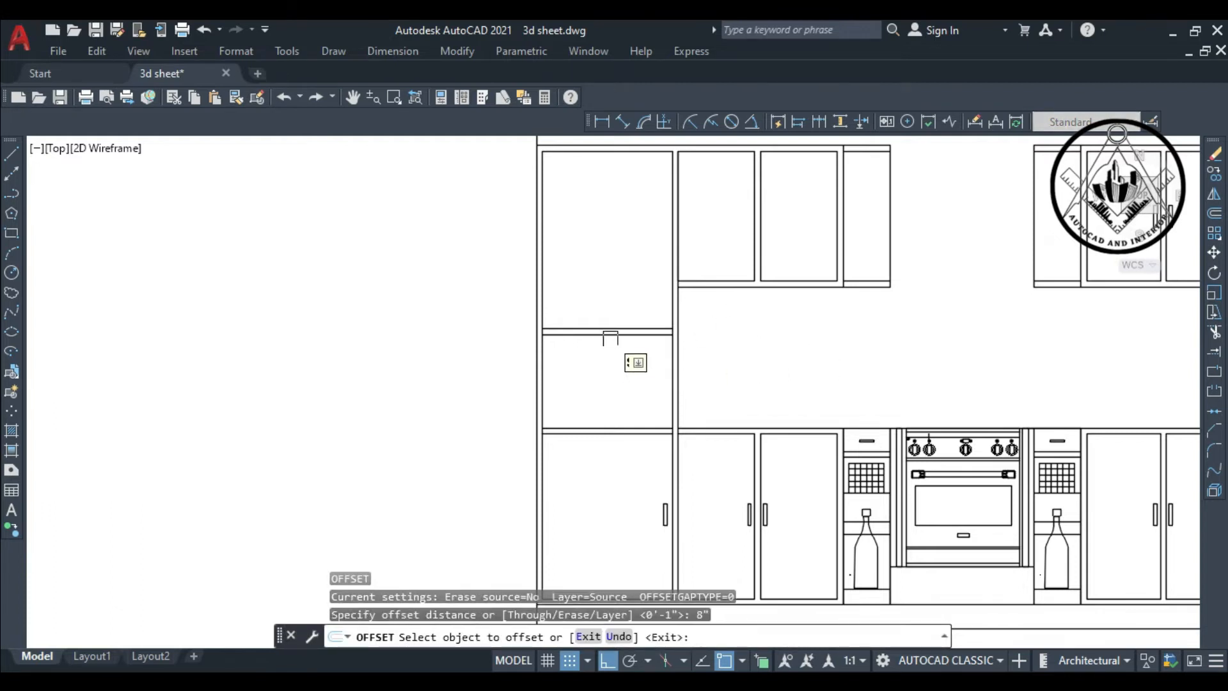
click(609, 336)
click(645, 391)
key(Escape)
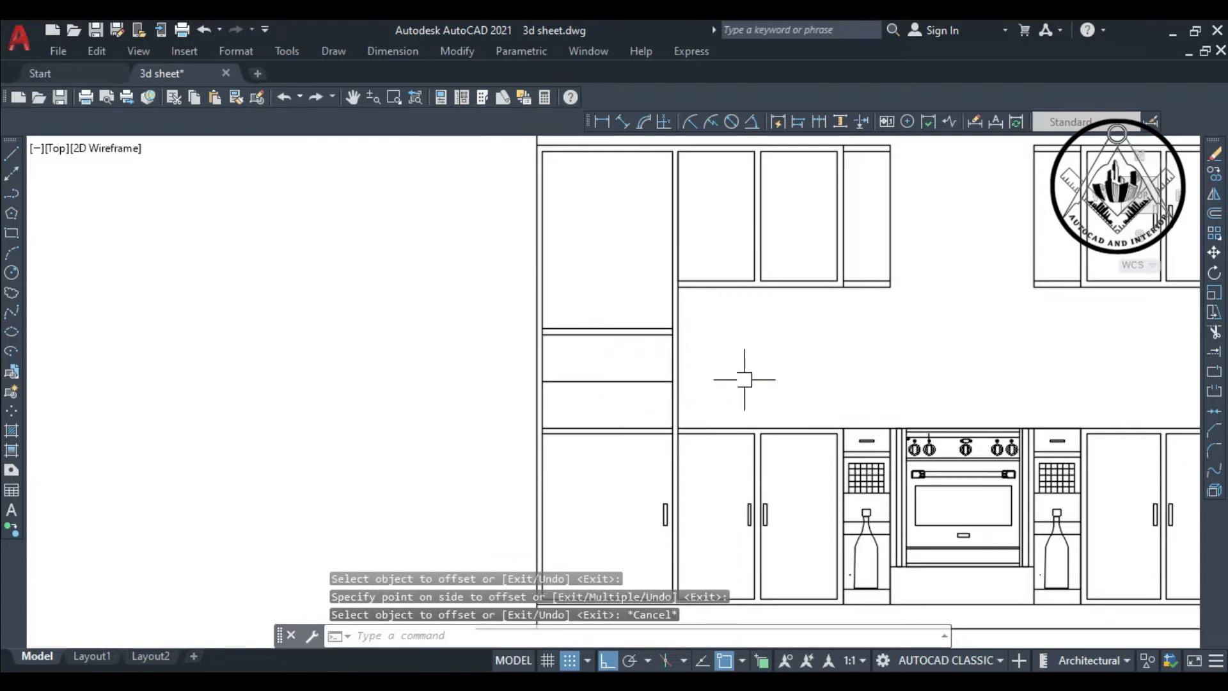
Offset the line in the middle of the tall cabinet's open space 0.5" upward and 0.5" downward
text(o)
key(Return)
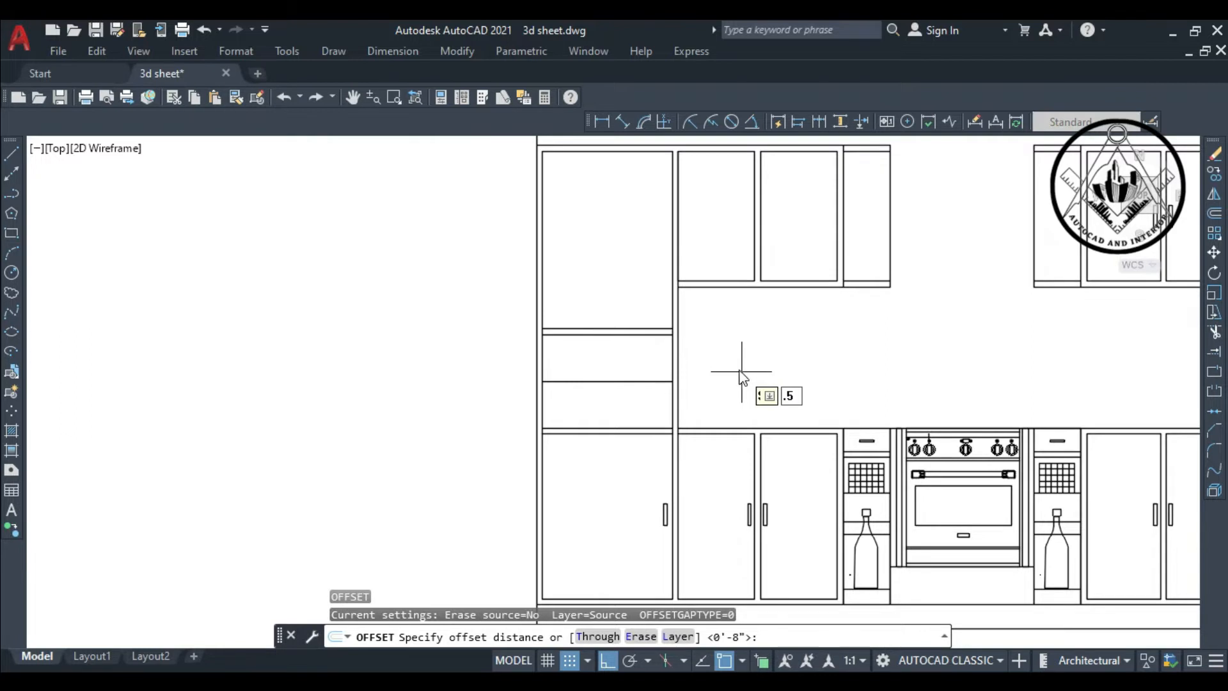
key(Return)
click(607, 382)
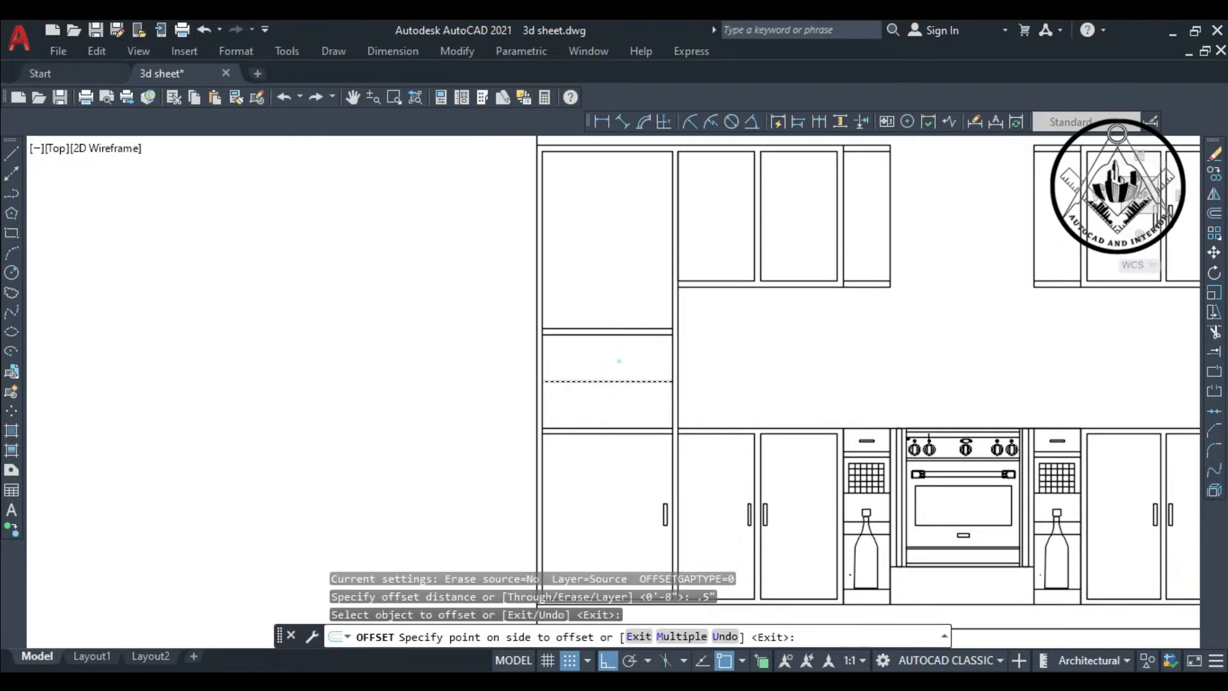
click(616, 368)
scroll(610, 389, up, 4)
scroll(611, 371, up, 2)
click(618, 358)
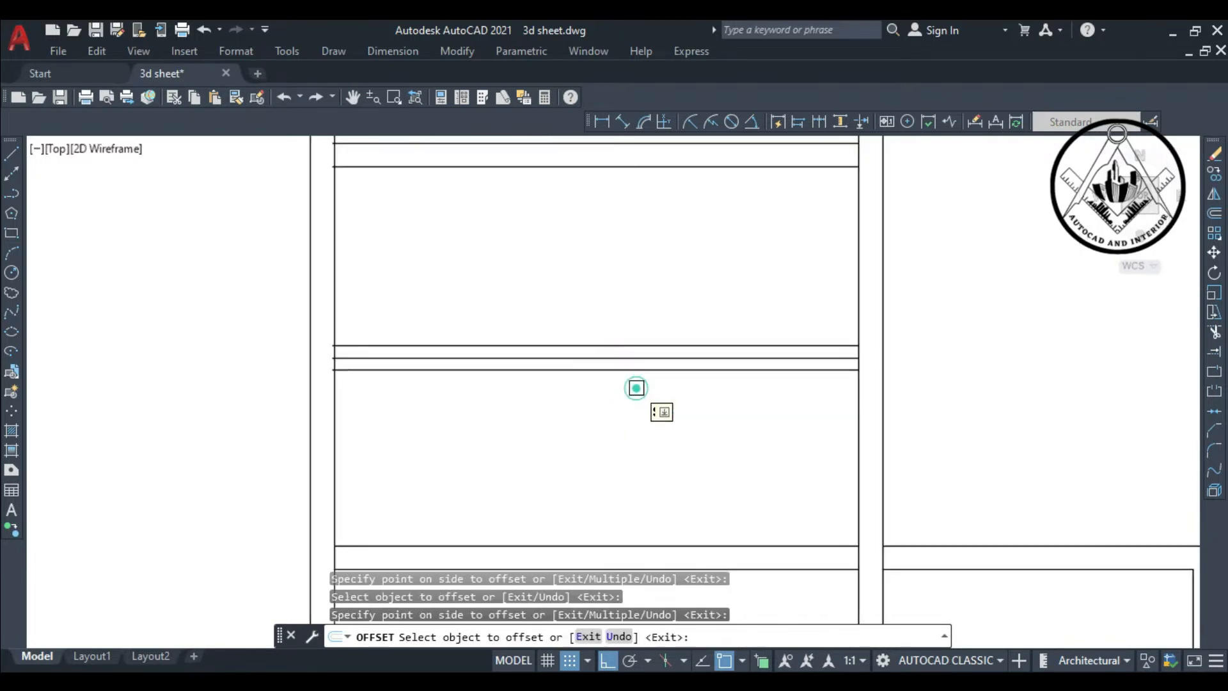
click(635, 387)
scroll(658, 389, down, 4)
key(Escape)
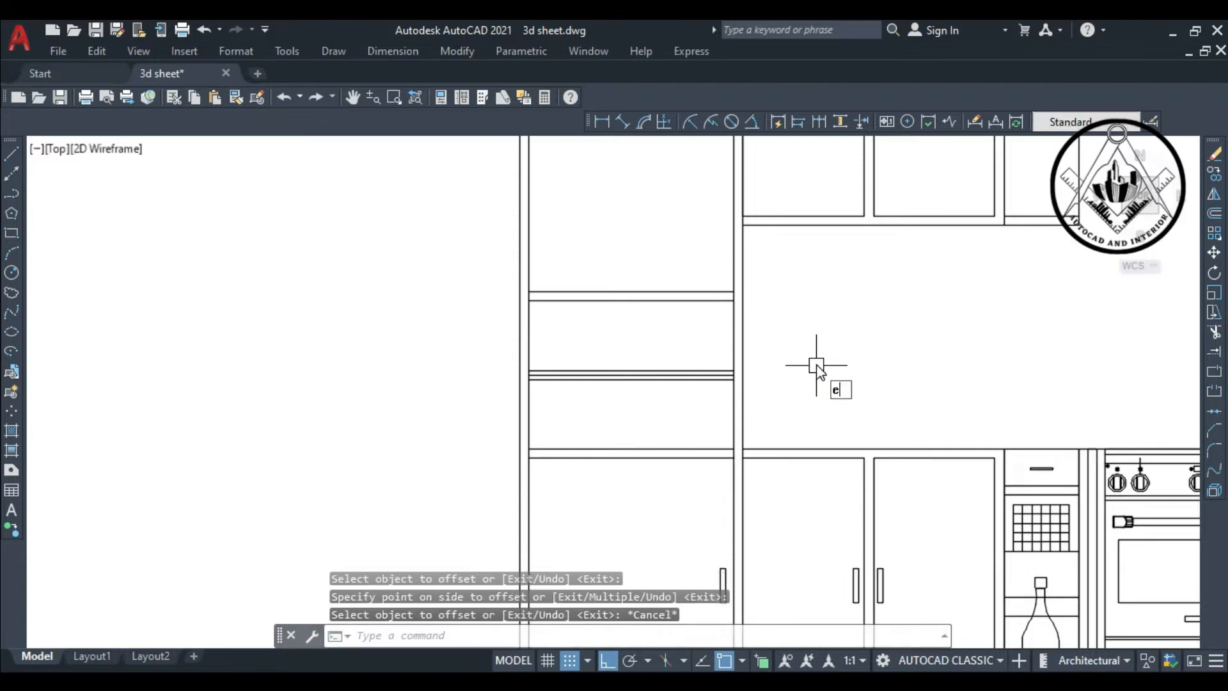
Extend the two 0.5" offset lines at both ends to the outer edges of the tall cabinet's side boards
text(ex)
key(Return)
scroll(572, 374, up, 3)
click(571, 353)
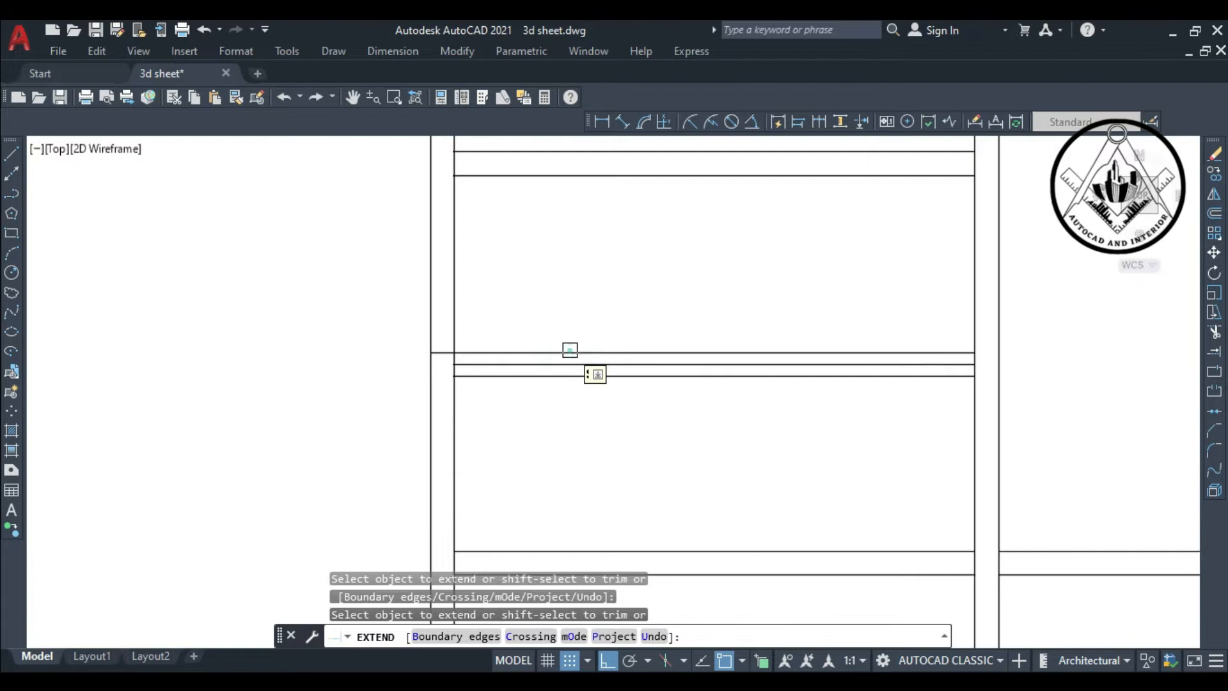
click(561, 374)
click(947, 377)
click(950, 377)
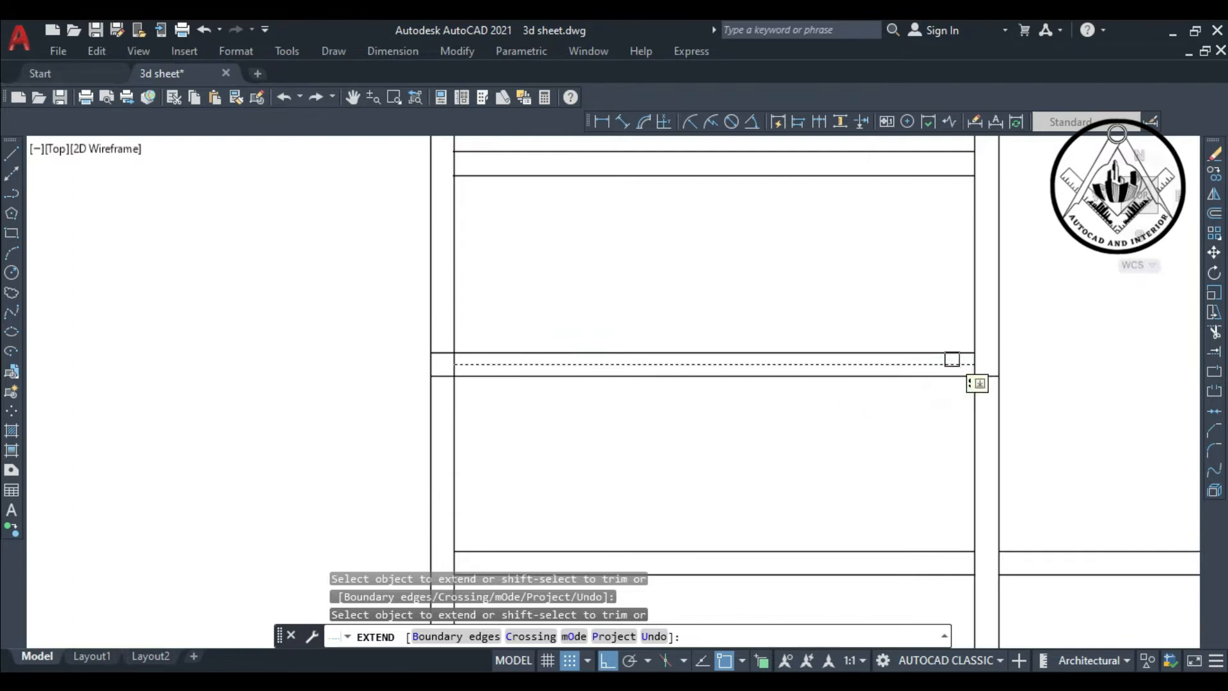
click(953, 353)
click(940, 352)
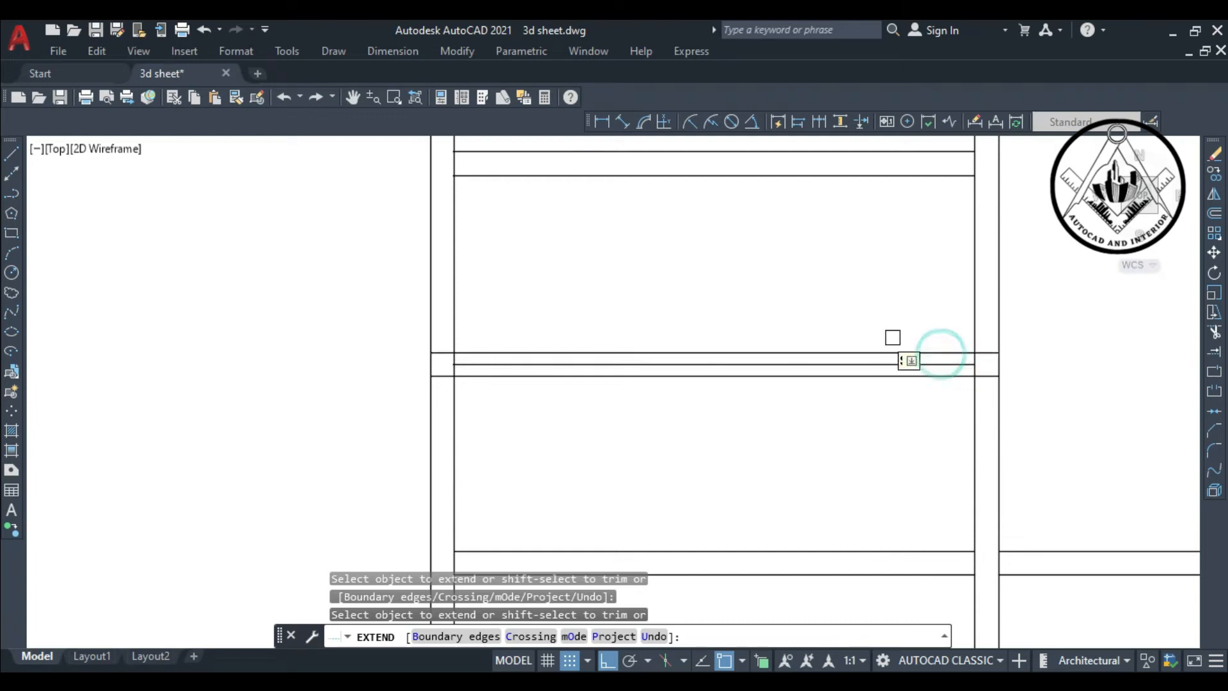
scroll(831, 329, down, 2)
key(Escape)
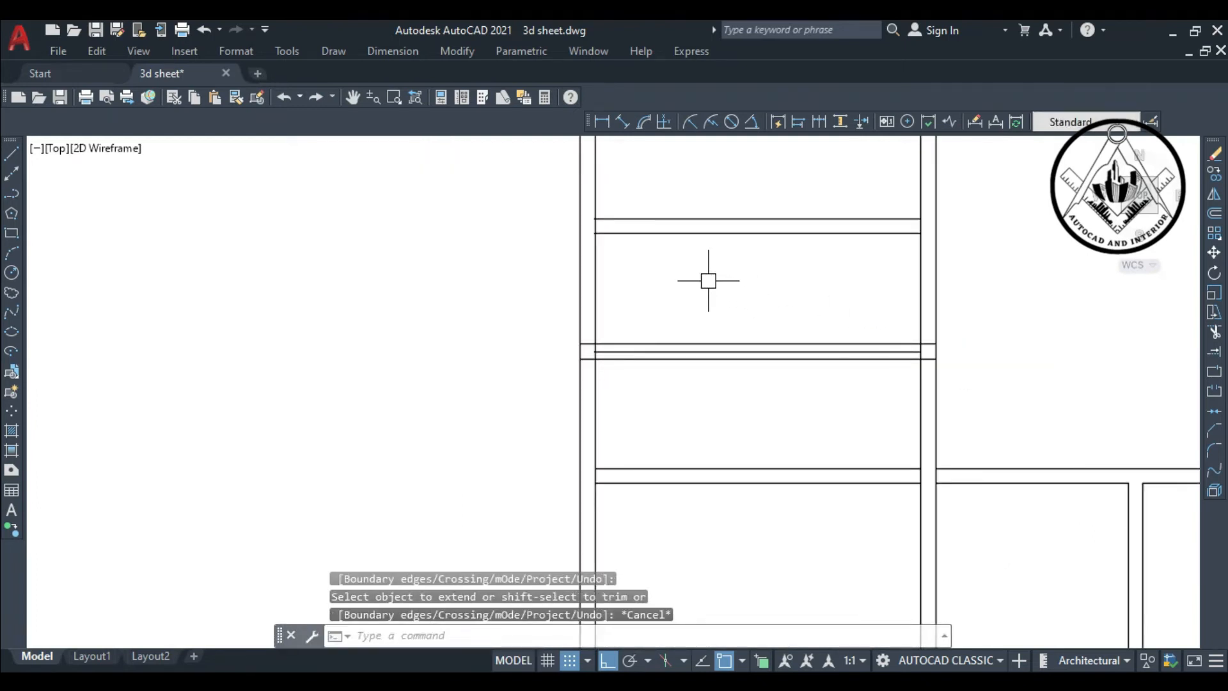
Trim the two extended shelf-board lines where they cross the tall cabinet's side boards
text(tr)
key(Return)
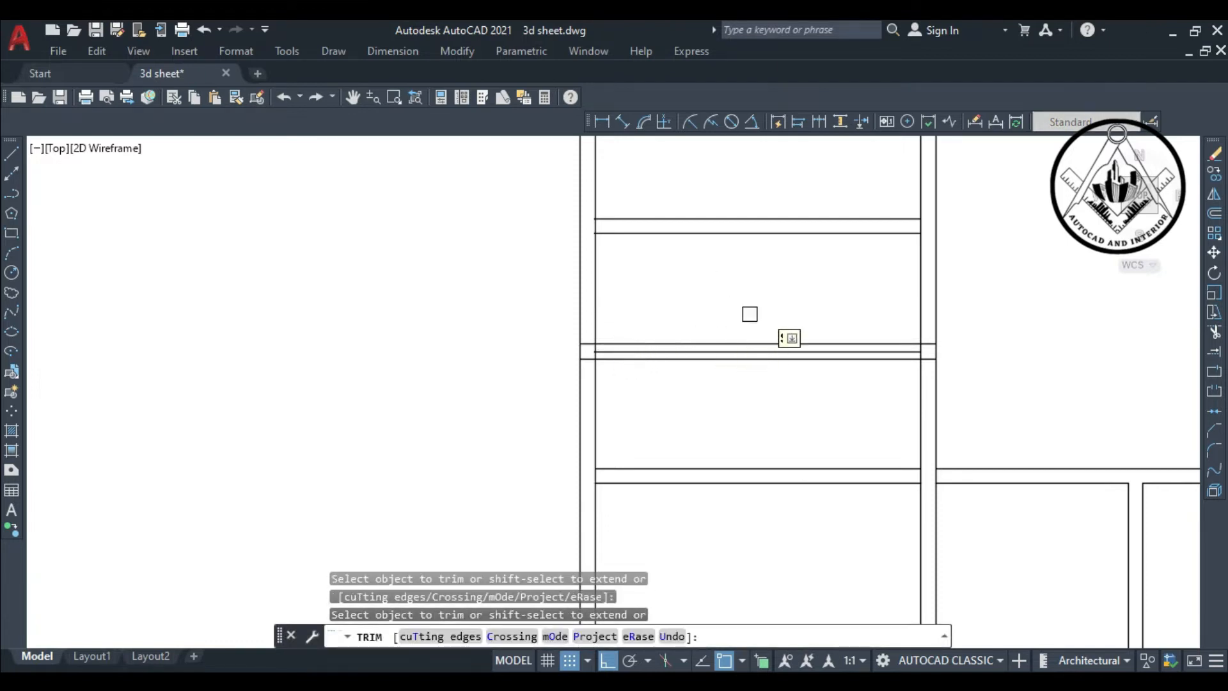
scroll(905, 345, up, 1)
scroll(905, 342, up, 1)
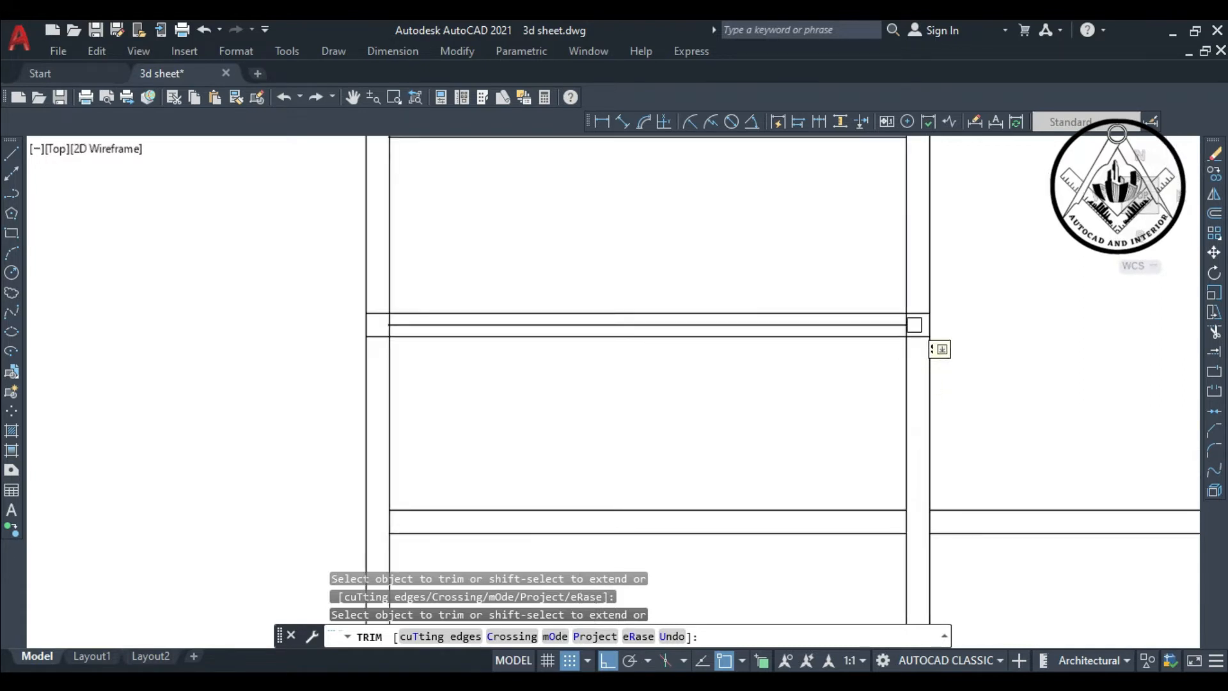
click(919, 312)
click(918, 335)
scroll(721, 363, down, 2)
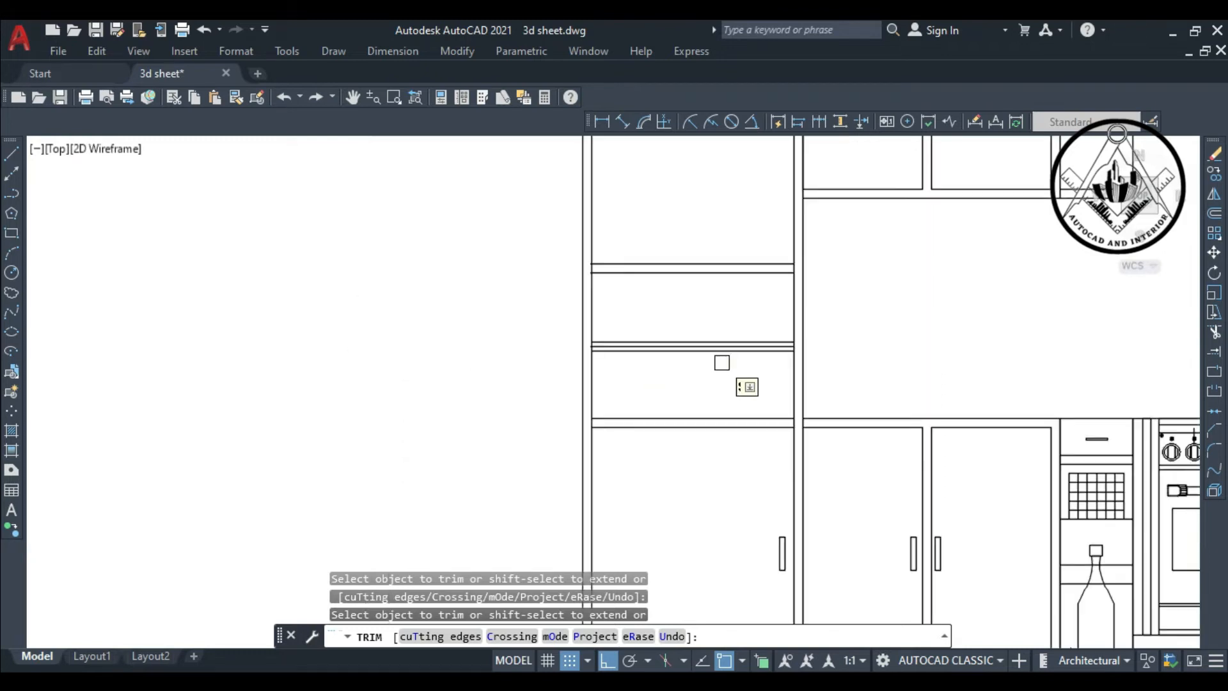
key(Escape)
scroll(743, 333, down, 4)
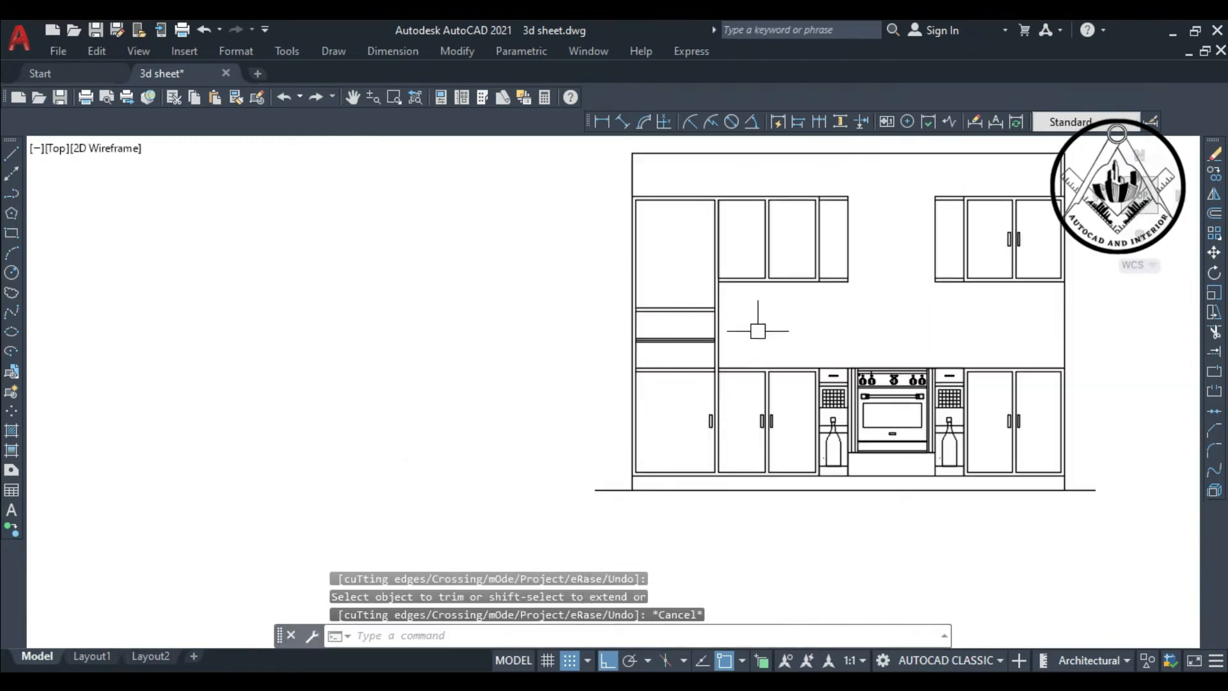
text(c)
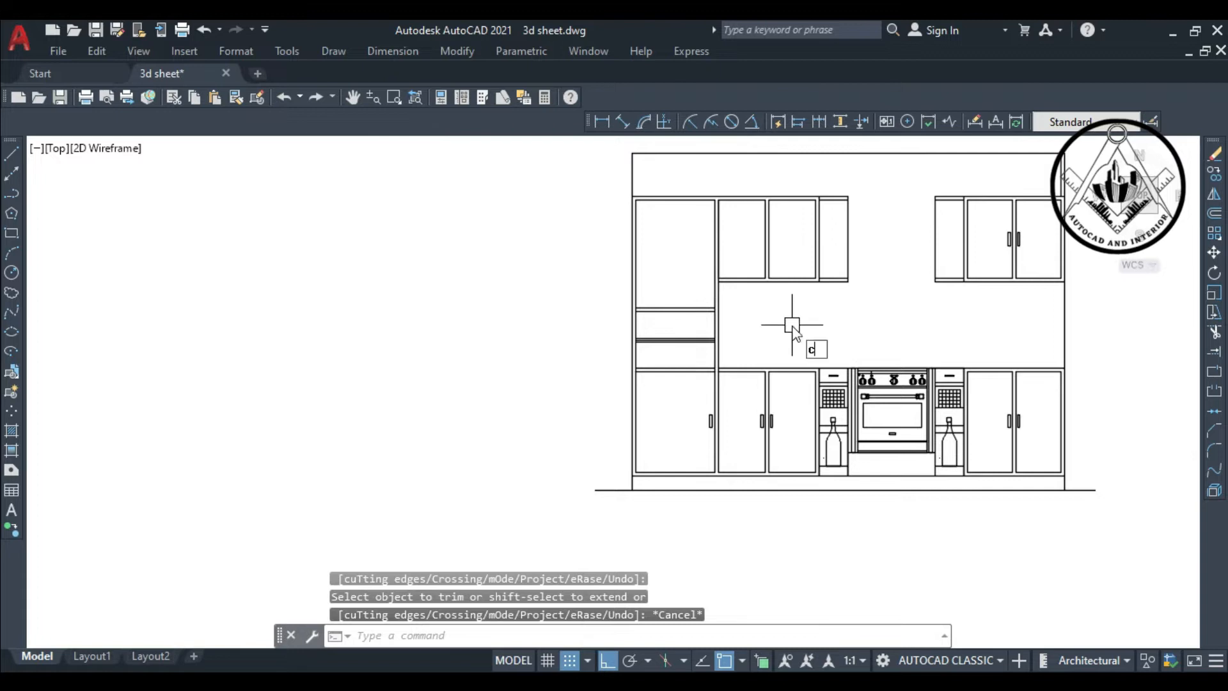
text(t o)
key(Return)
scroll(697, 426, up, 3)
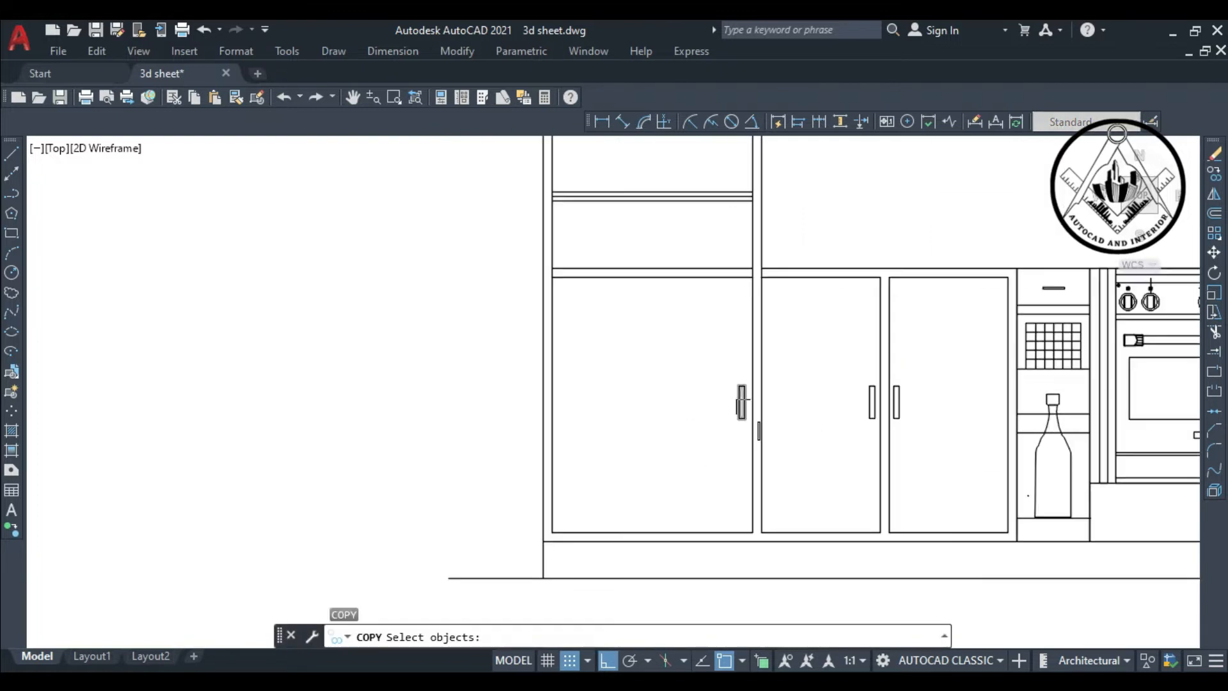
click(742, 402)
key(Return)
click(737, 407)
scroll(742, 397, down, 3)
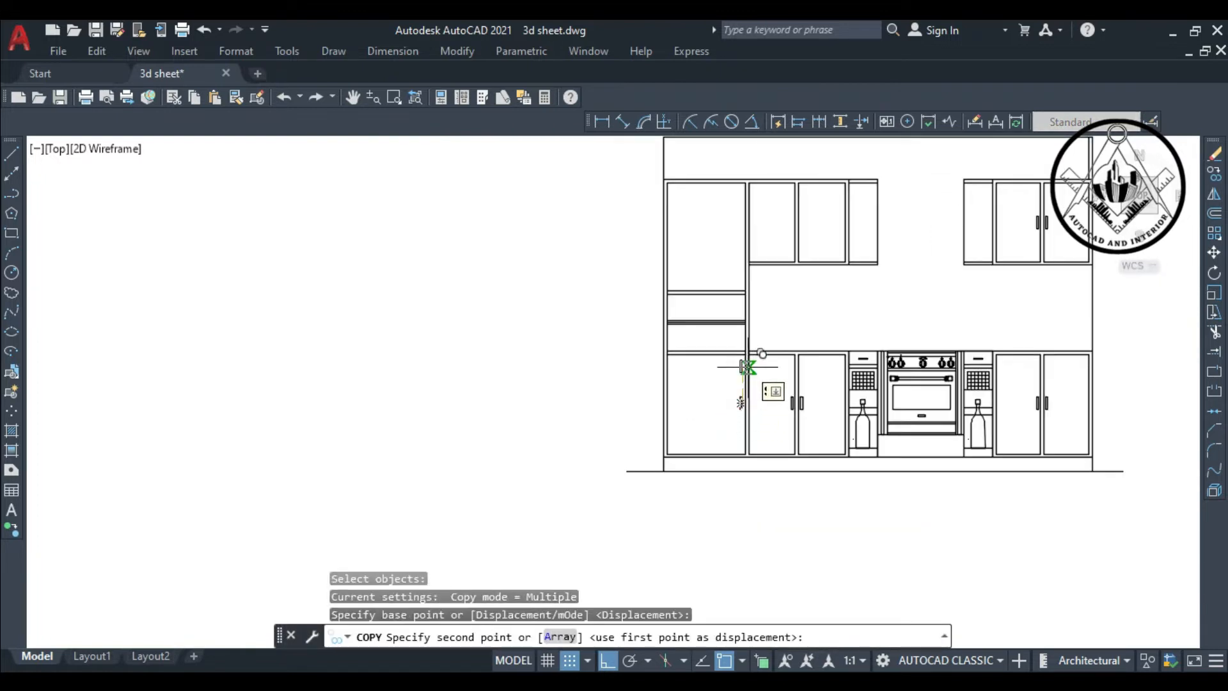
key(Escape)
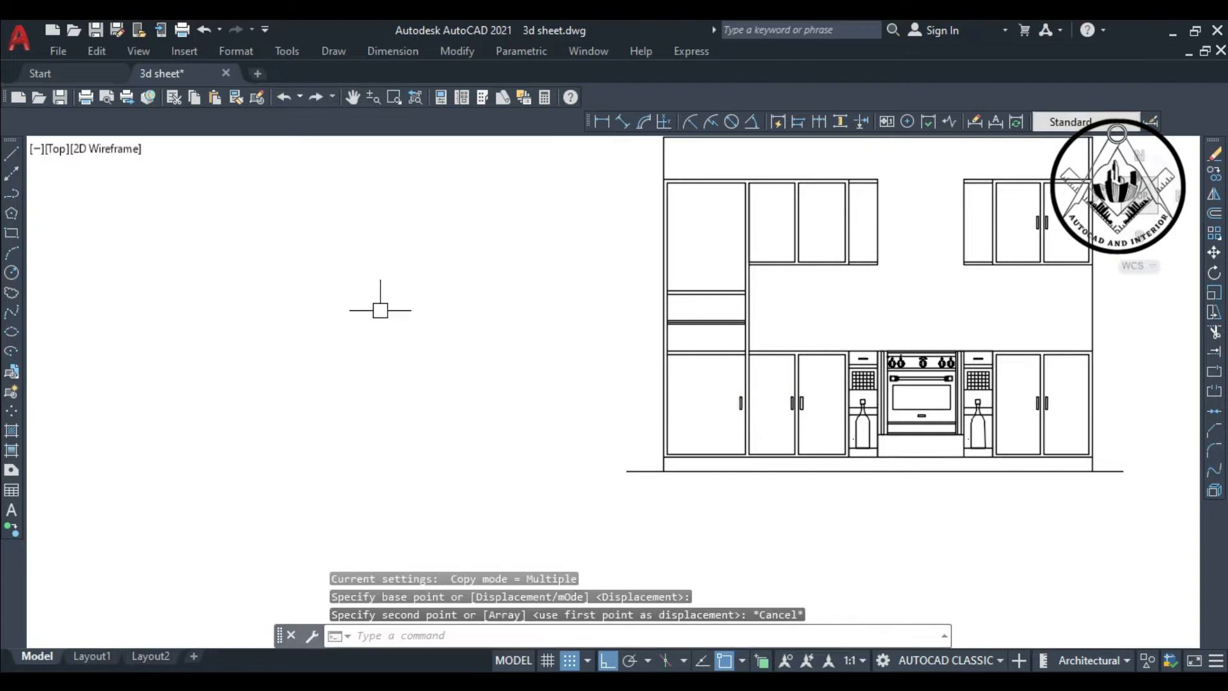
Draw a narrow vertical handle on the tall cabinet's upper door with object snap off, and copy the neighbouring lower door handles up to the wall cabinet
click(12, 235)
scroll(742, 241, up, 5)
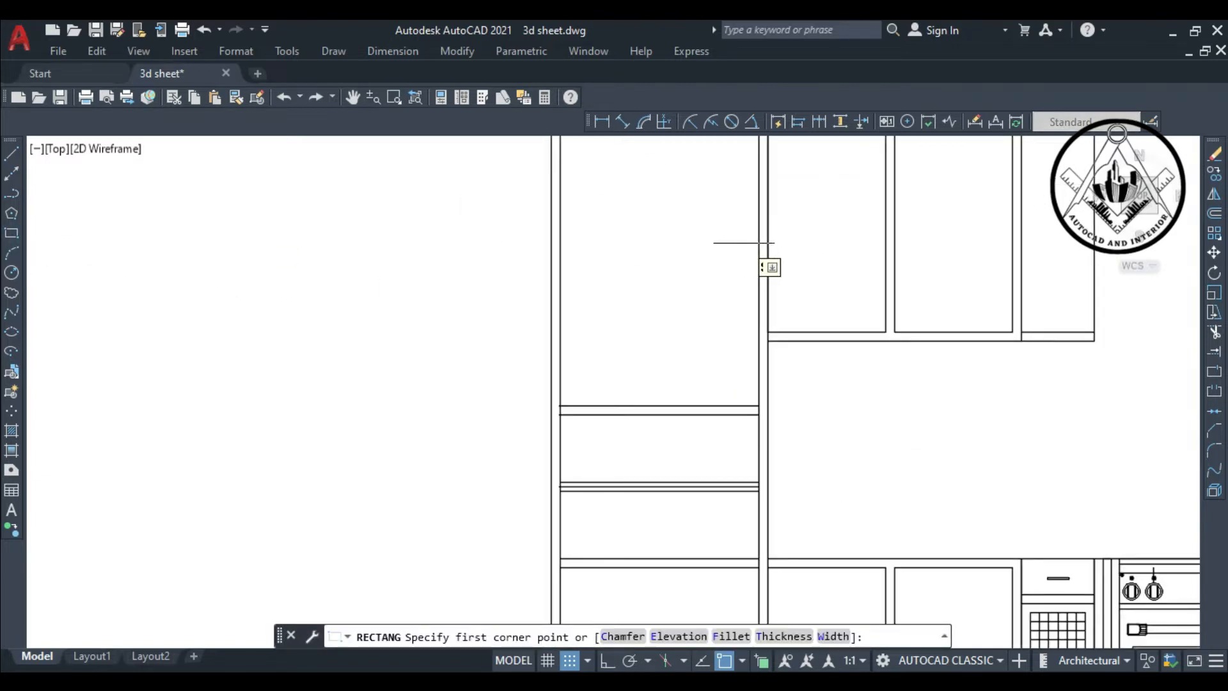
key(F3)
scroll(743, 252, down, 2)
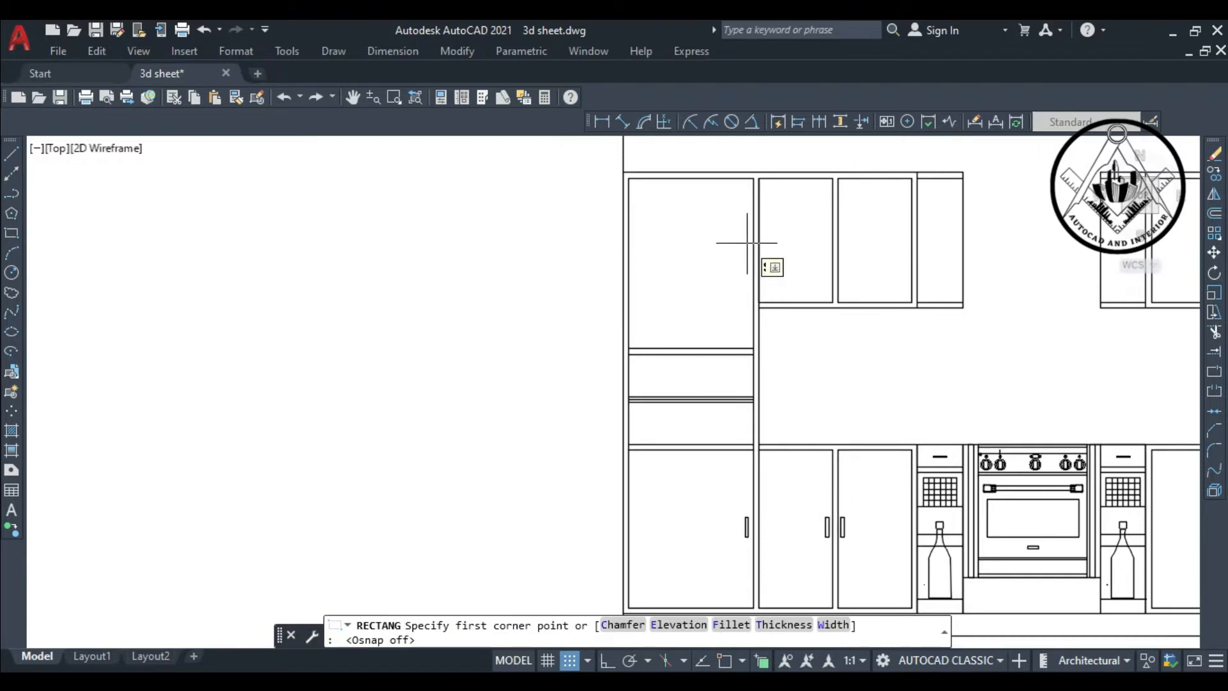
click(744, 238)
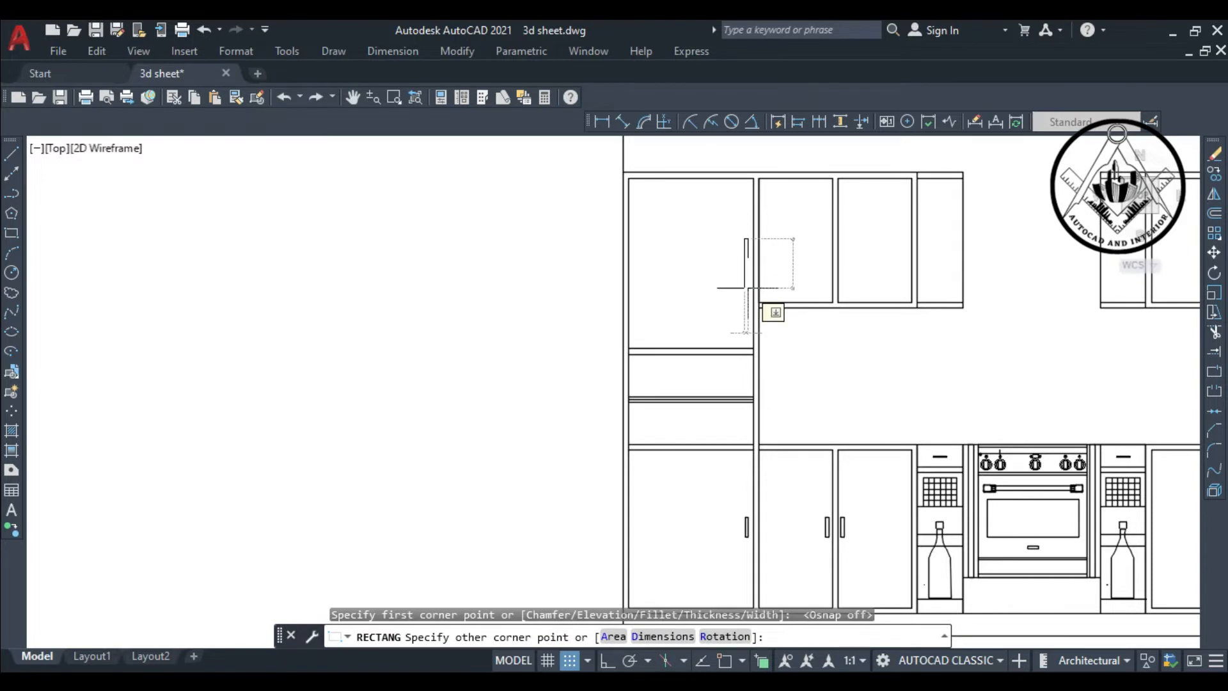
click(745, 288)
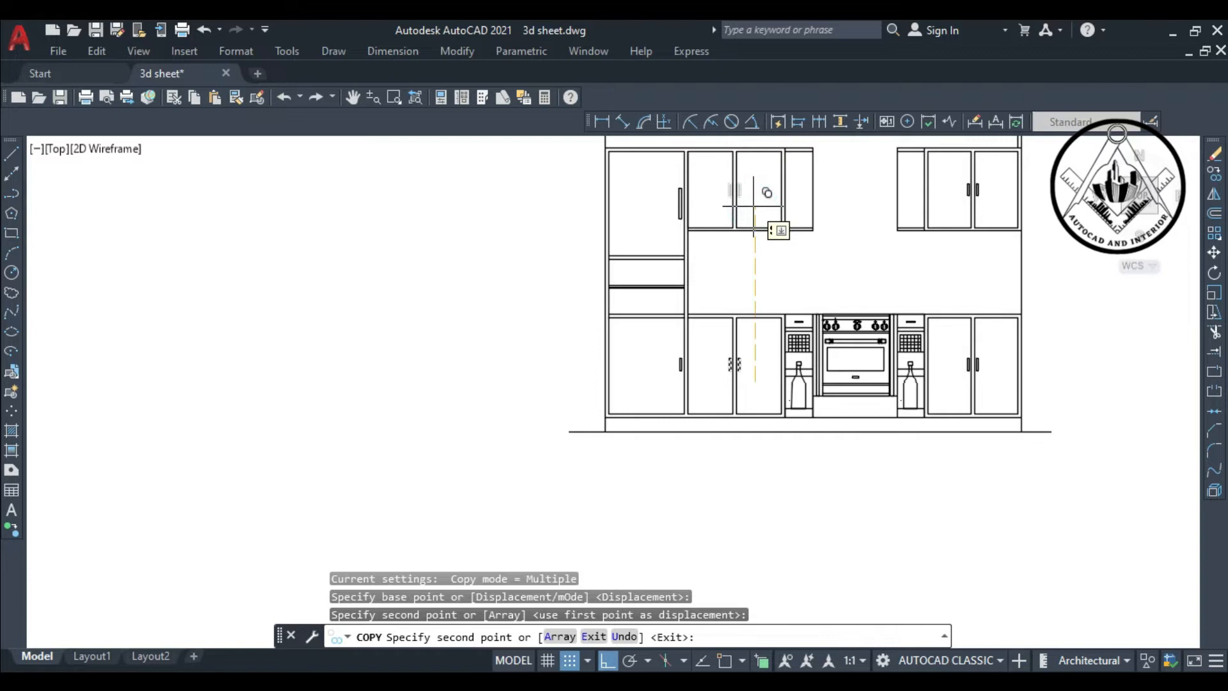
key(Escape)
scroll(728, 257, down, 2)
Outline a drawer front below the oven with 1" inward offsets and erase the two leftover vertical lines beside the oven
scroll(836, 364, up, 8)
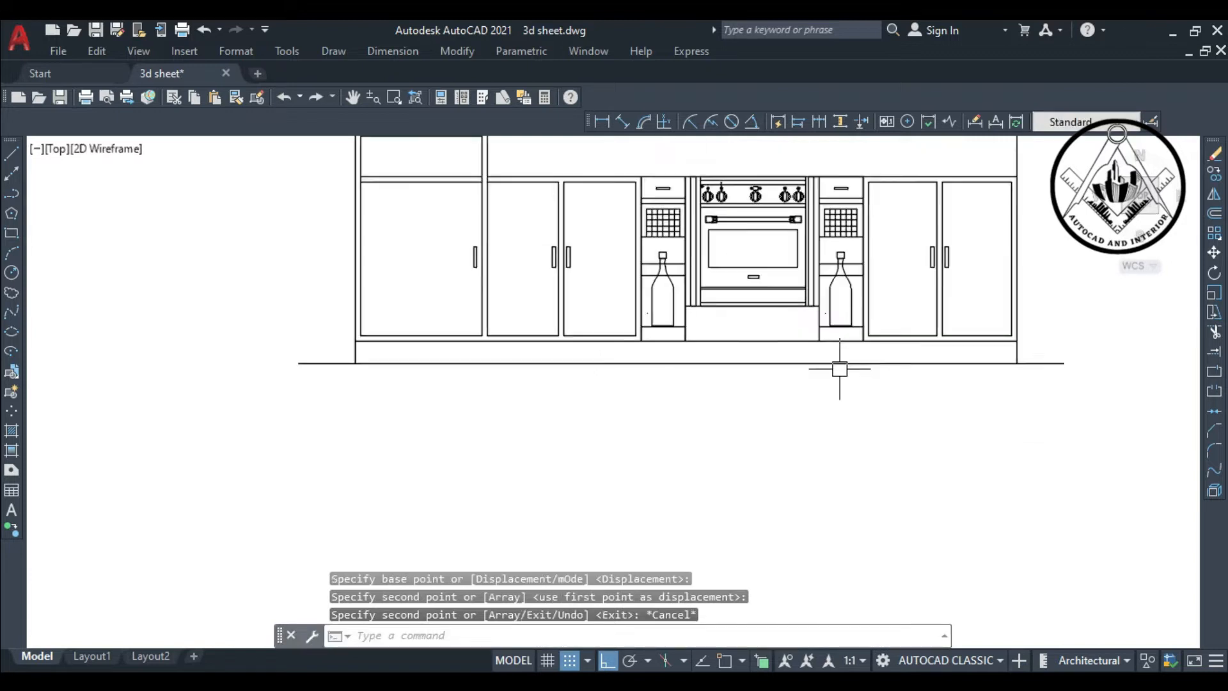
text(o)
key(Return)
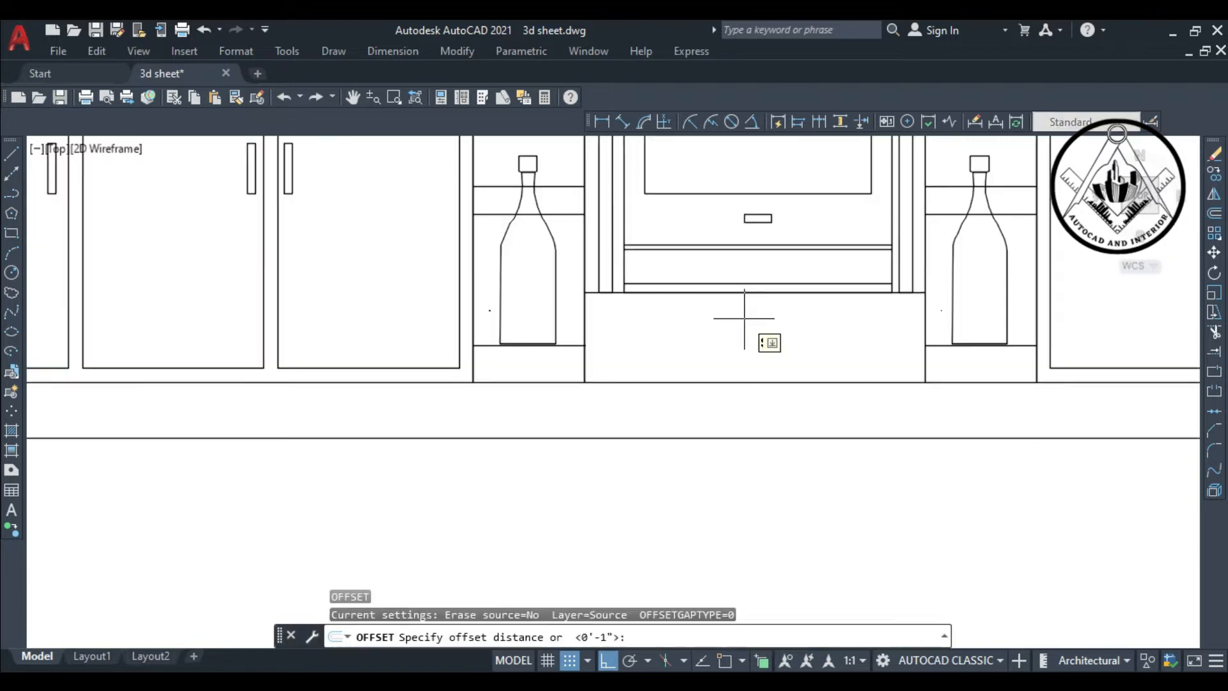
key(Return)
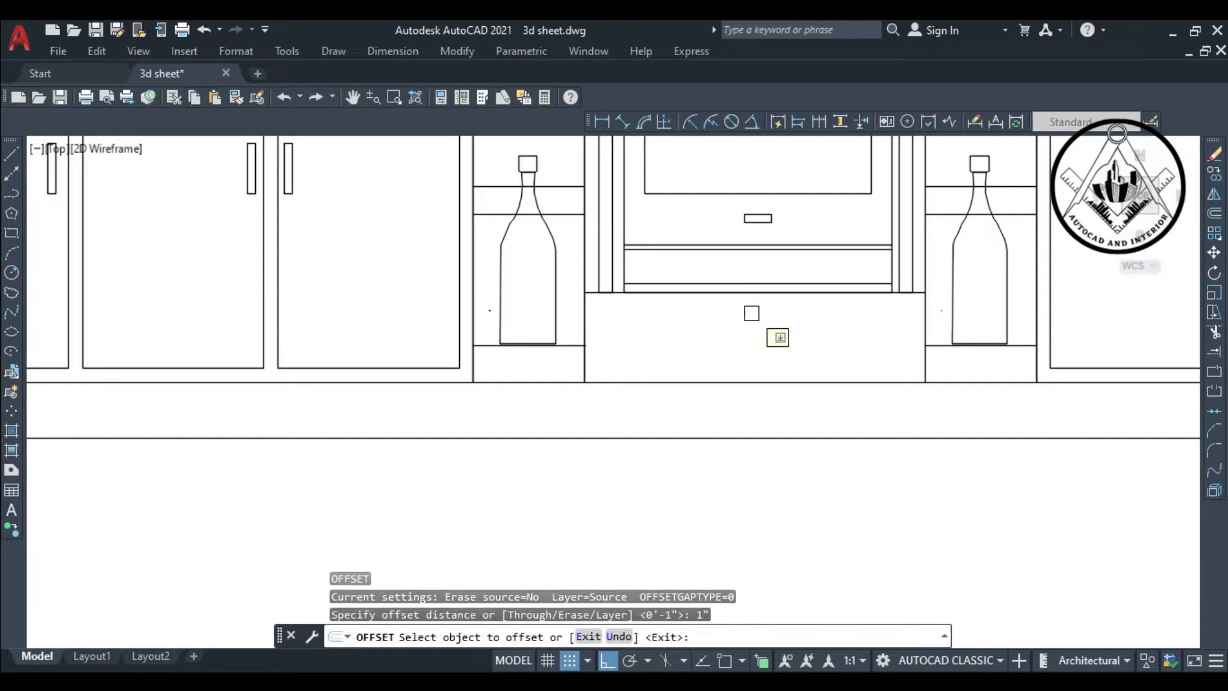
scroll(888, 299, up, 3)
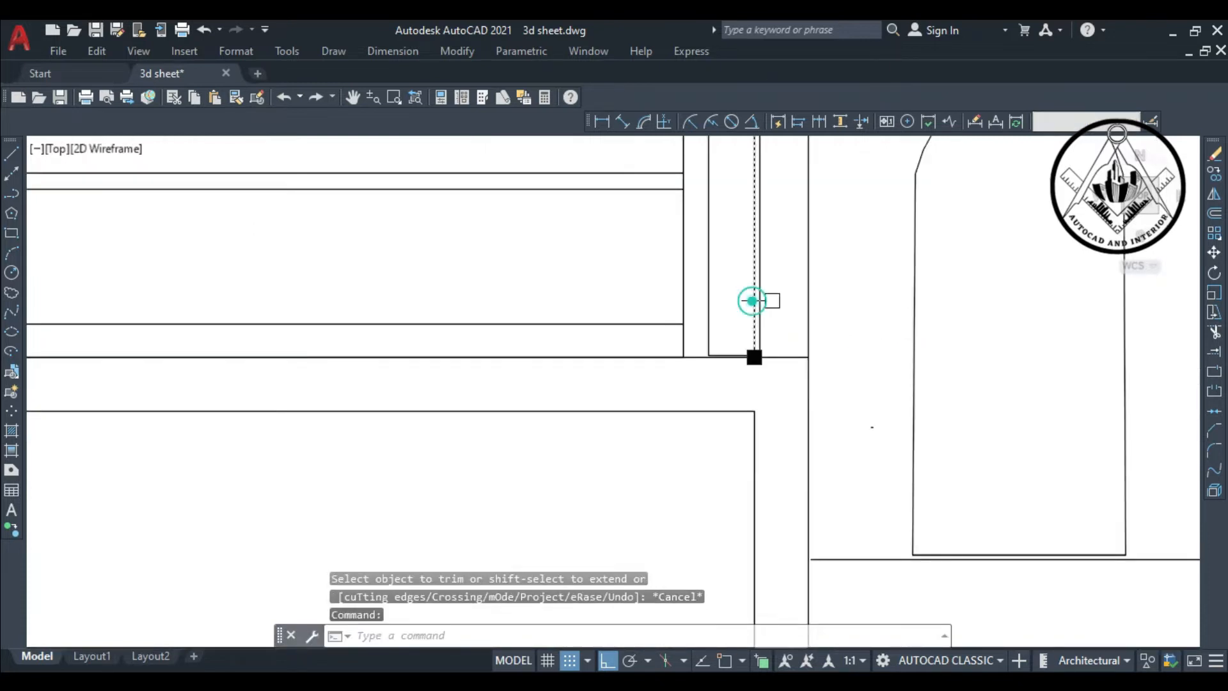
scroll(754, 297, down, 5)
scroll(479, 326, up, 4)
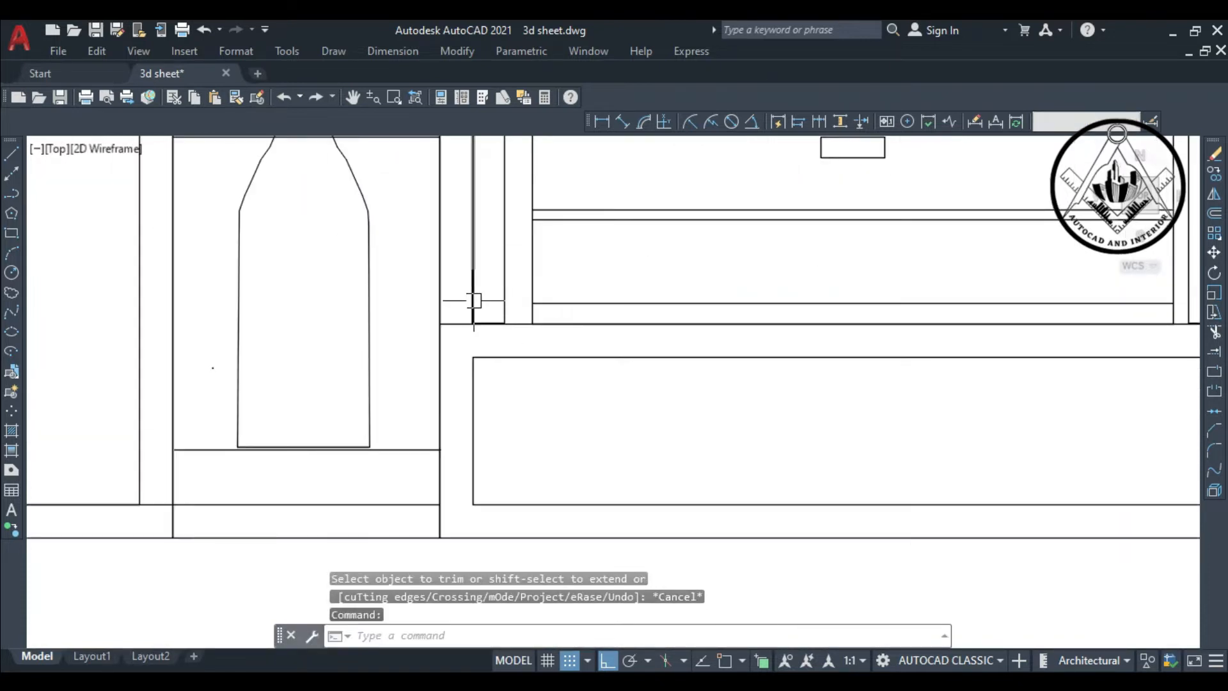
scroll(474, 299, down, 6)
key(Delete)
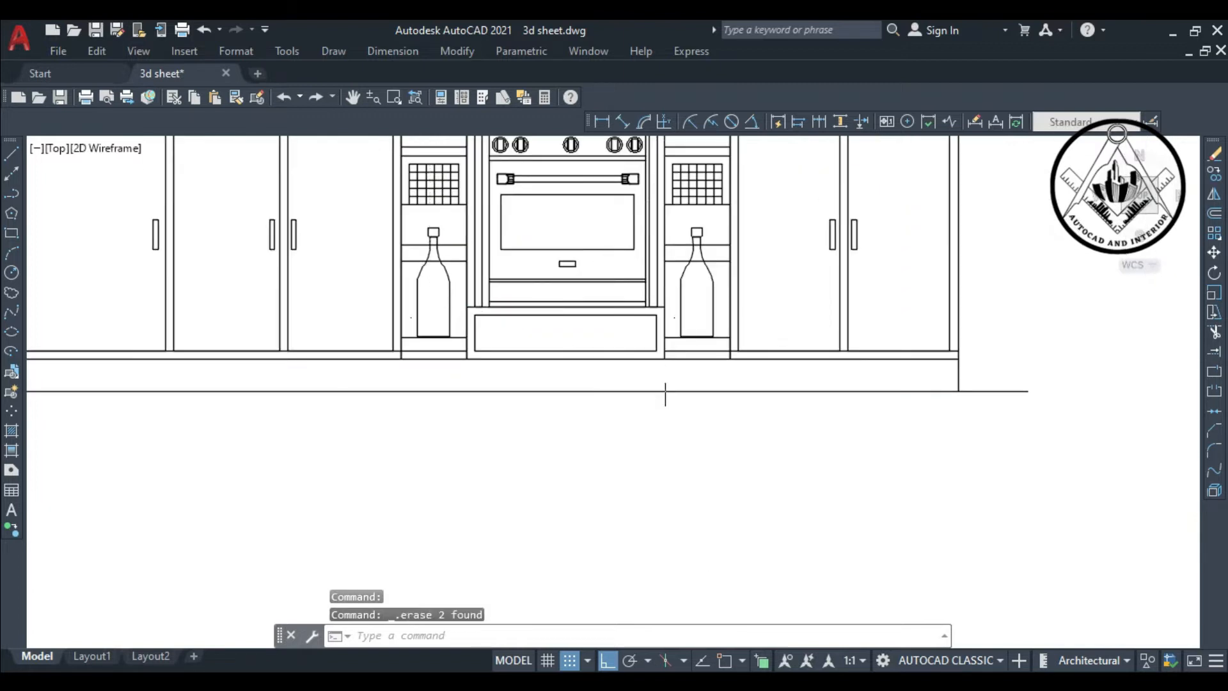
Erase the two long horizontal board lines that run through the bottoms of the bottle racks on both sides of the oven drawer
click(677, 351)
click(420, 351)
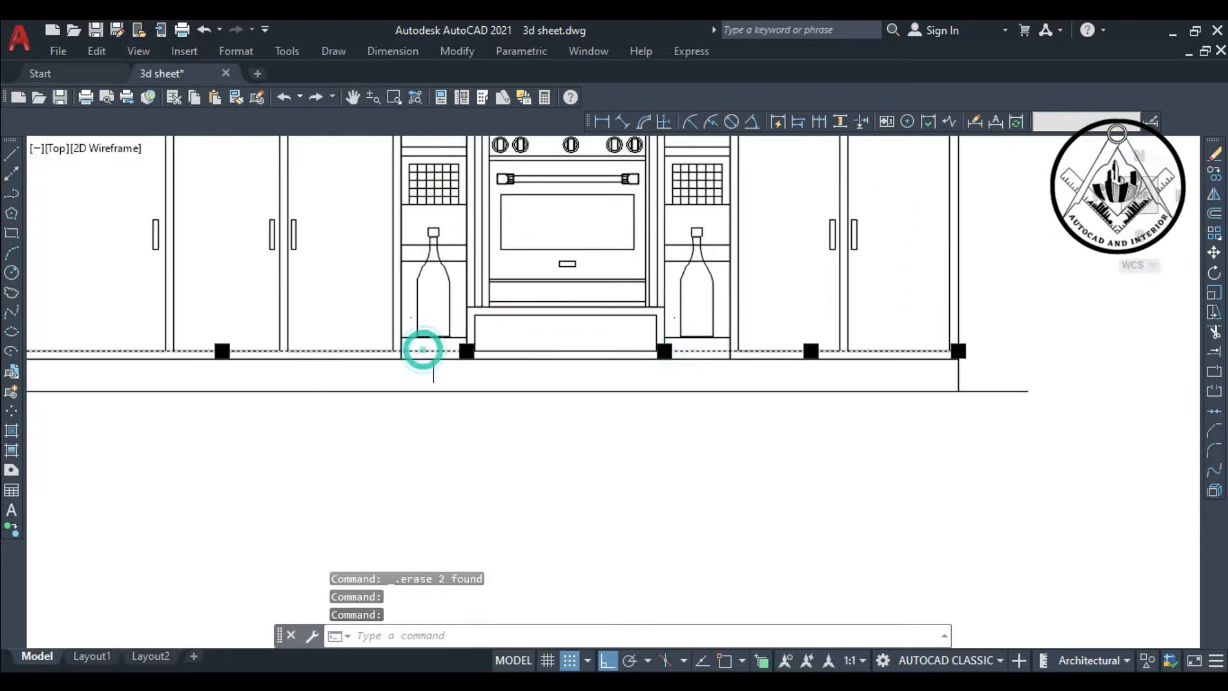
key(Delete)
scroll(643, 418, down, 5)
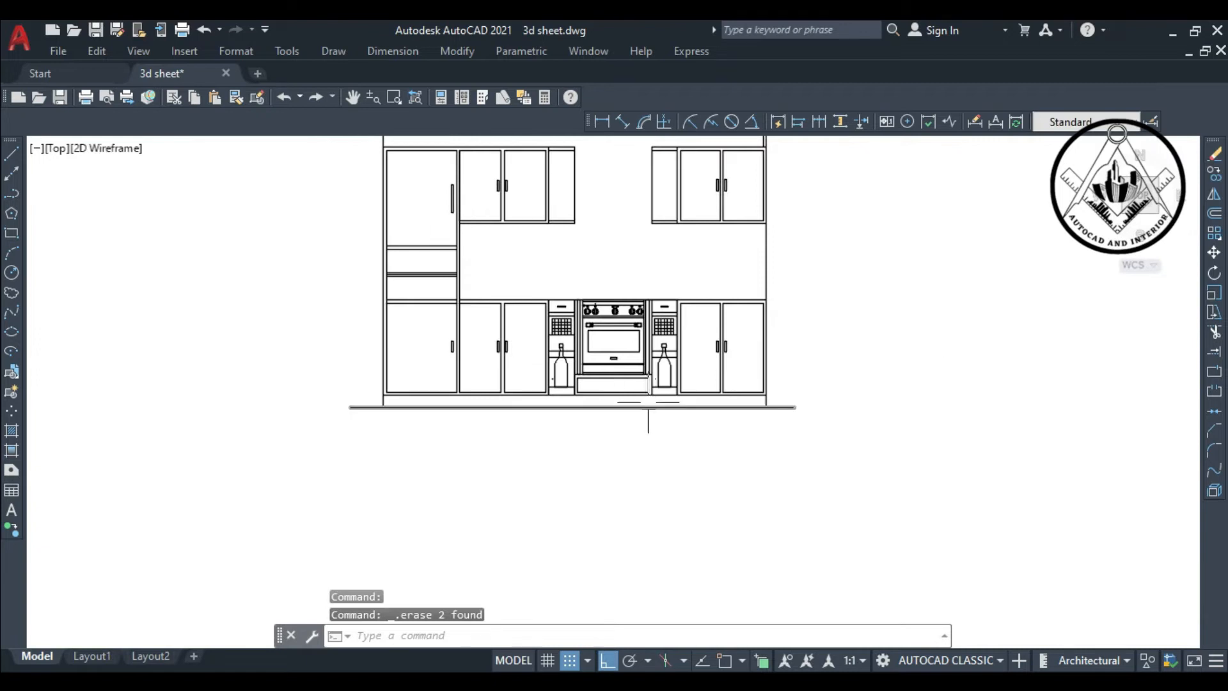
key(Escape)
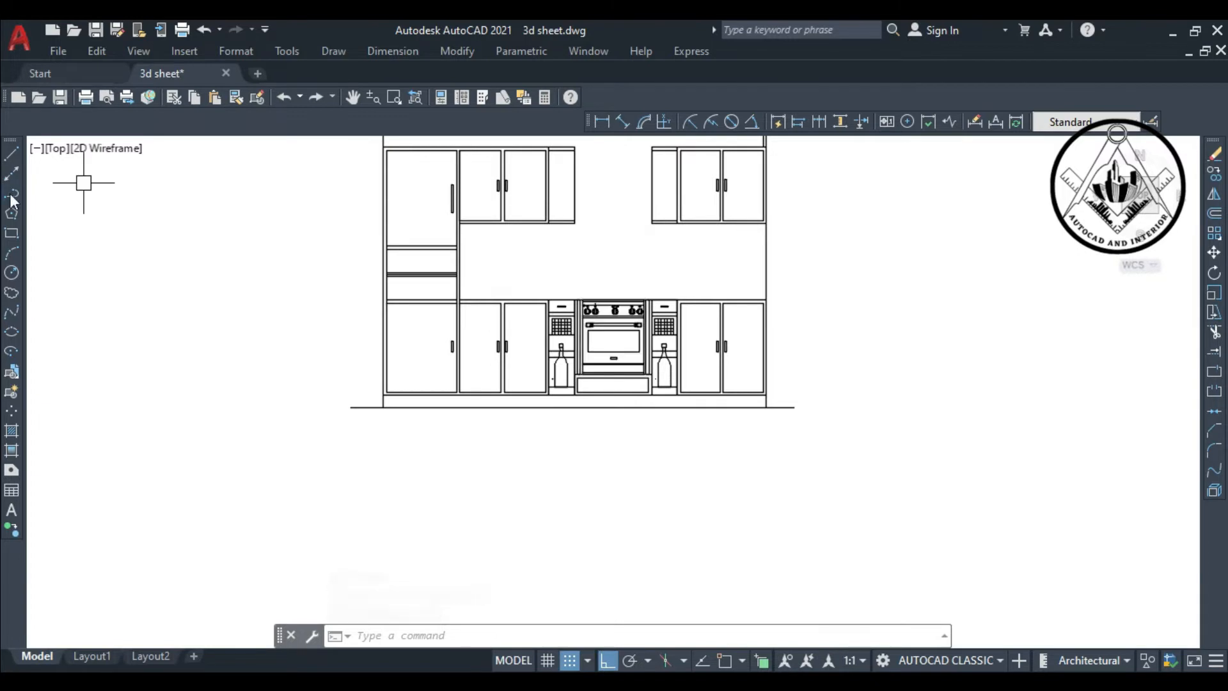
Draw a small horizontal handle rectangle in the middle of the drawer front below the oven
click(11, 235)
scroll(653, 406, up, 6)
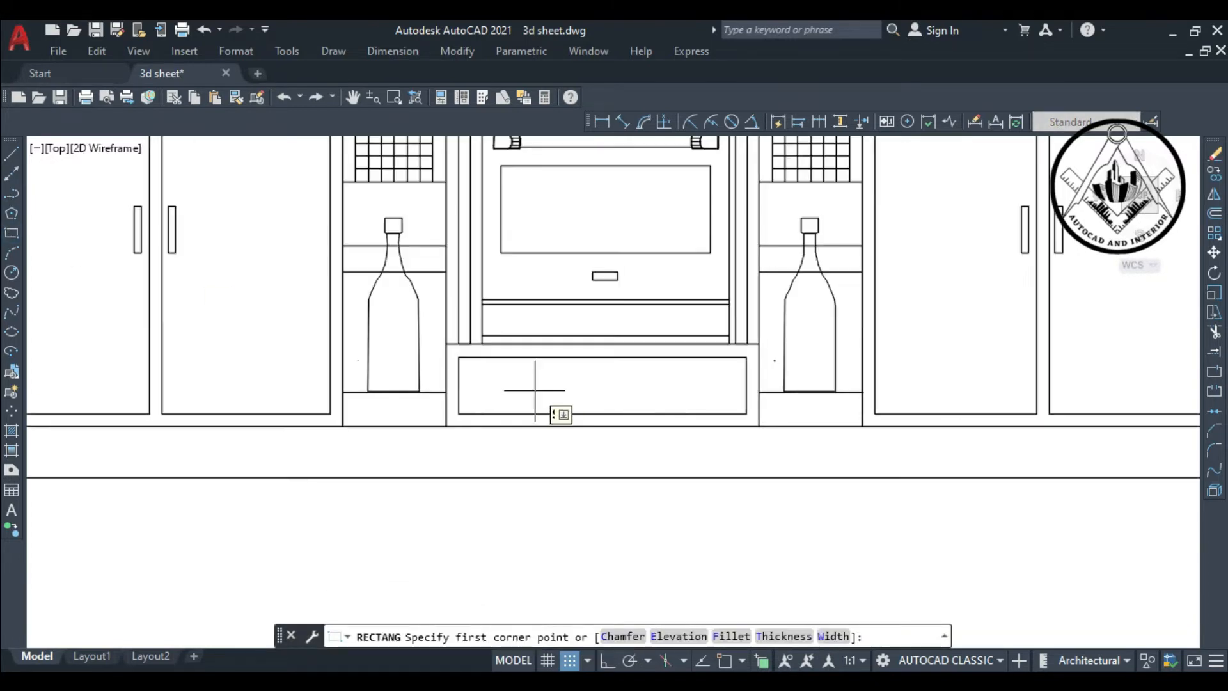
click(583, 381)
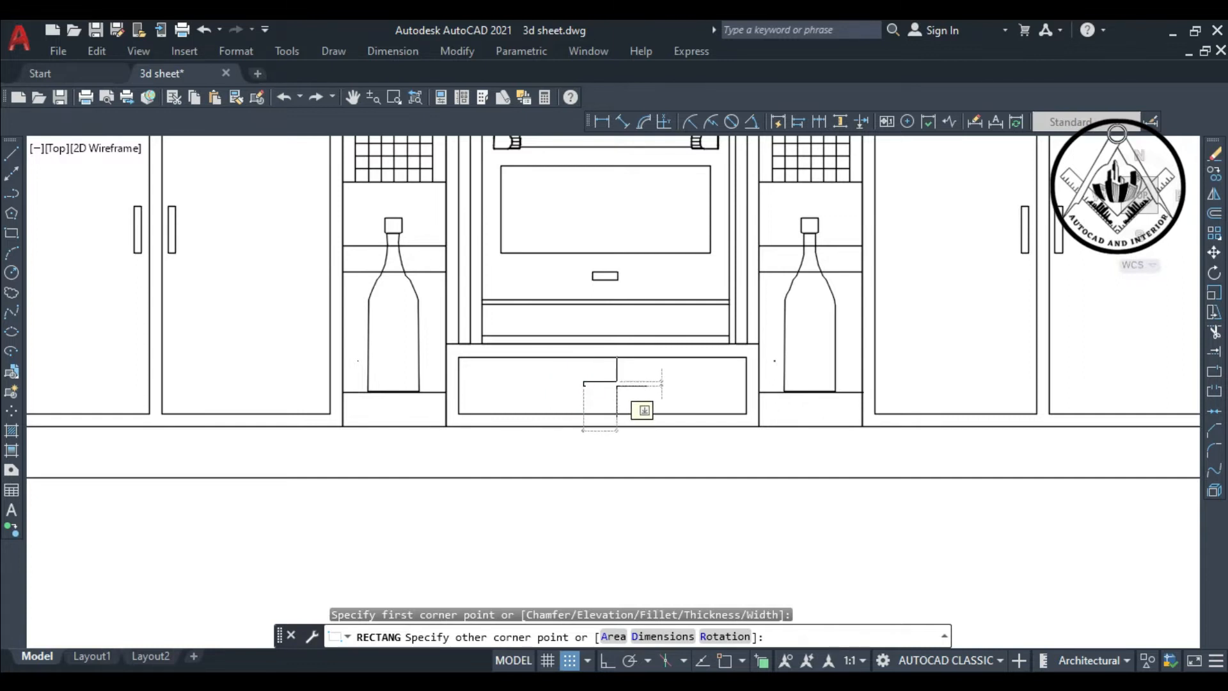
click(617, 386)
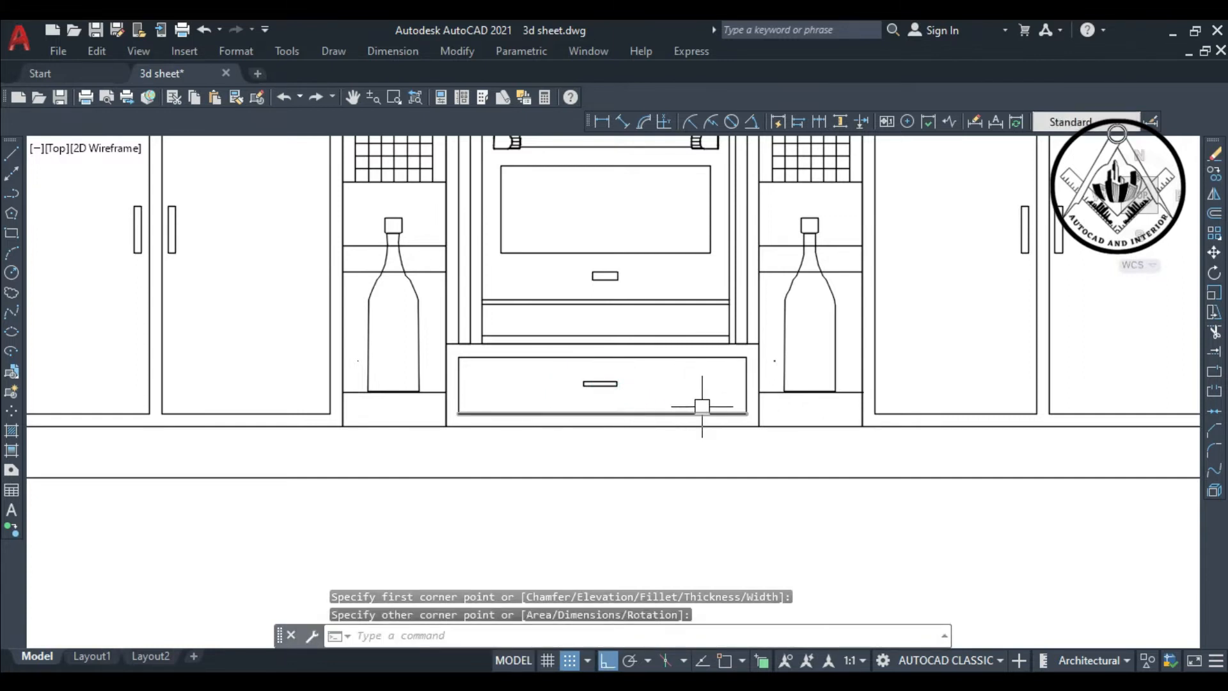
Copy the oven drawer's handle to the centres of the tall cabinet's two drawers with Ortho off, and save the drawing
scroll(690, 393, down, 2)
text(co)
key(Return)
click(641, 388)
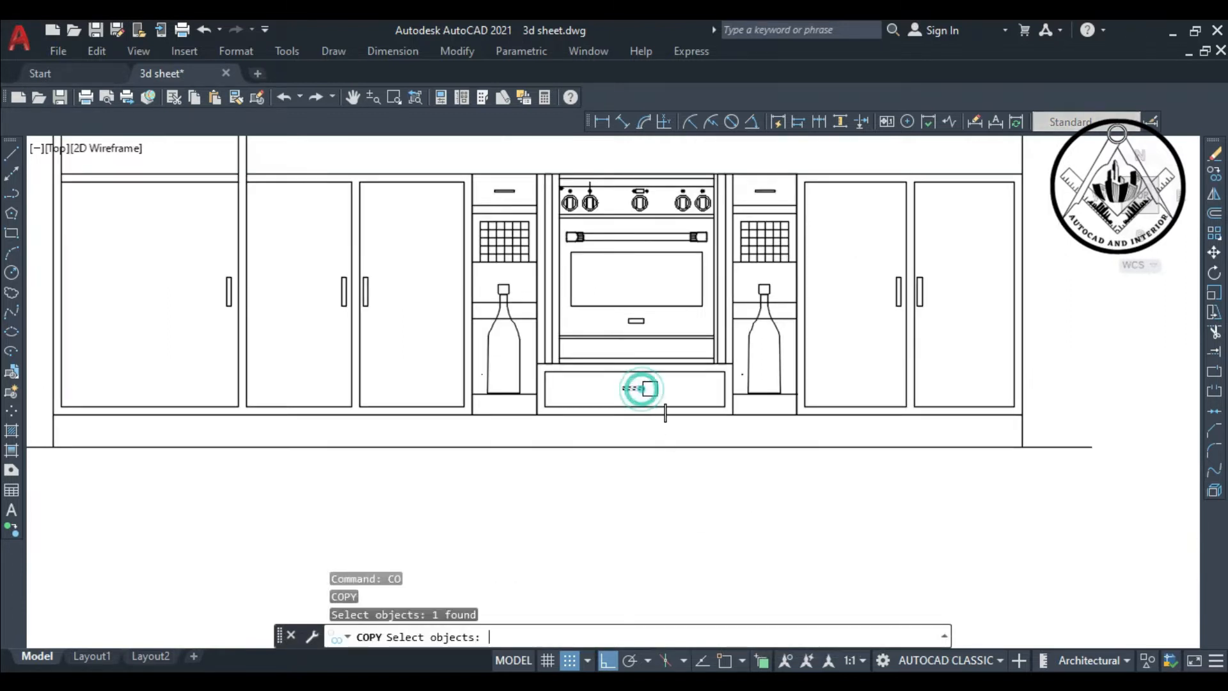
key(Return)
click(633, 388)
scroll(523, 326, down, 5)
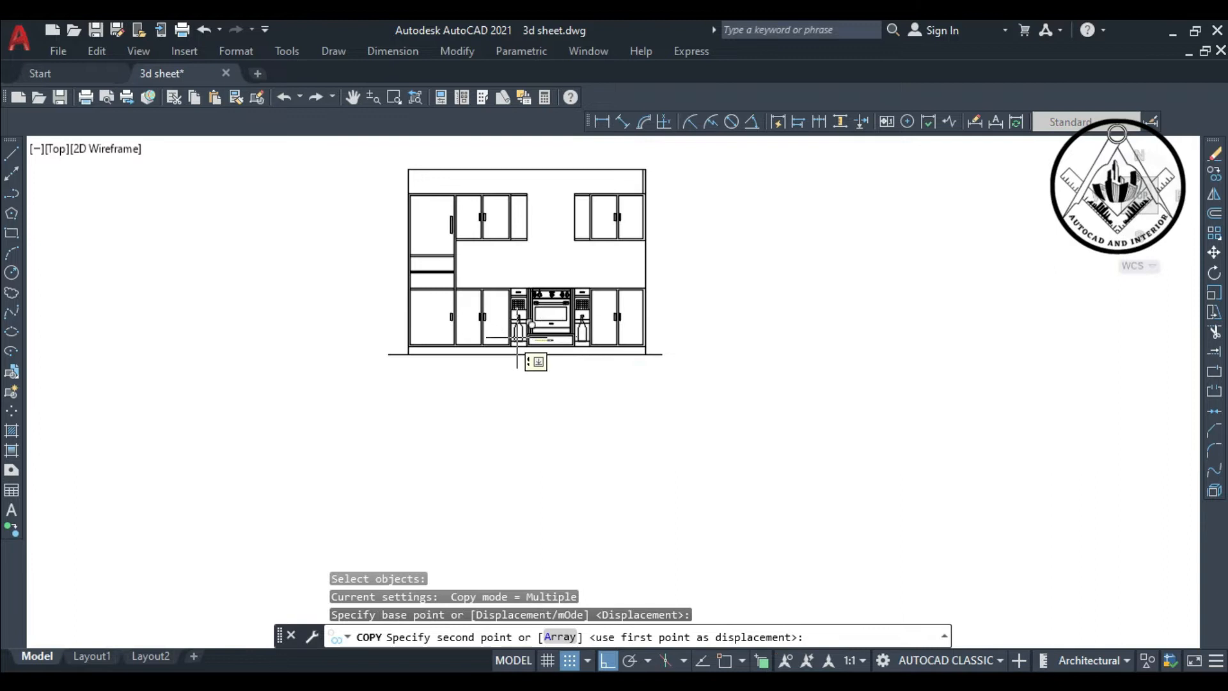
key(F8)
scroll(441, 310, up, 6)
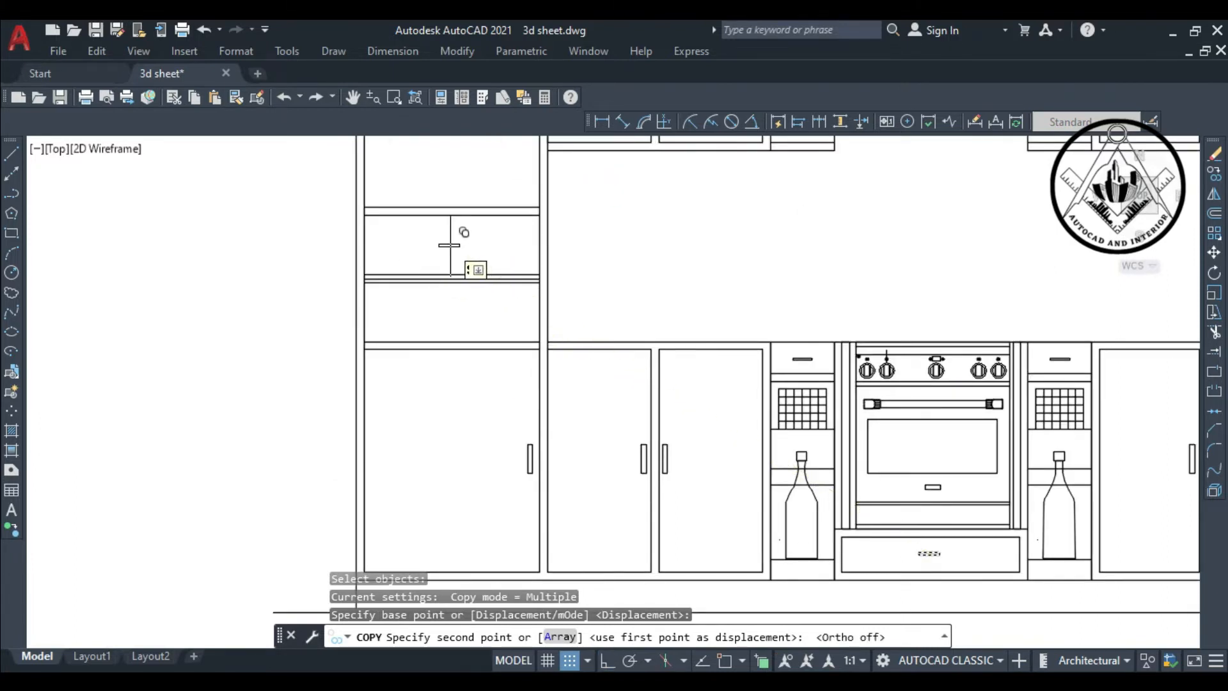
click(448, 245)
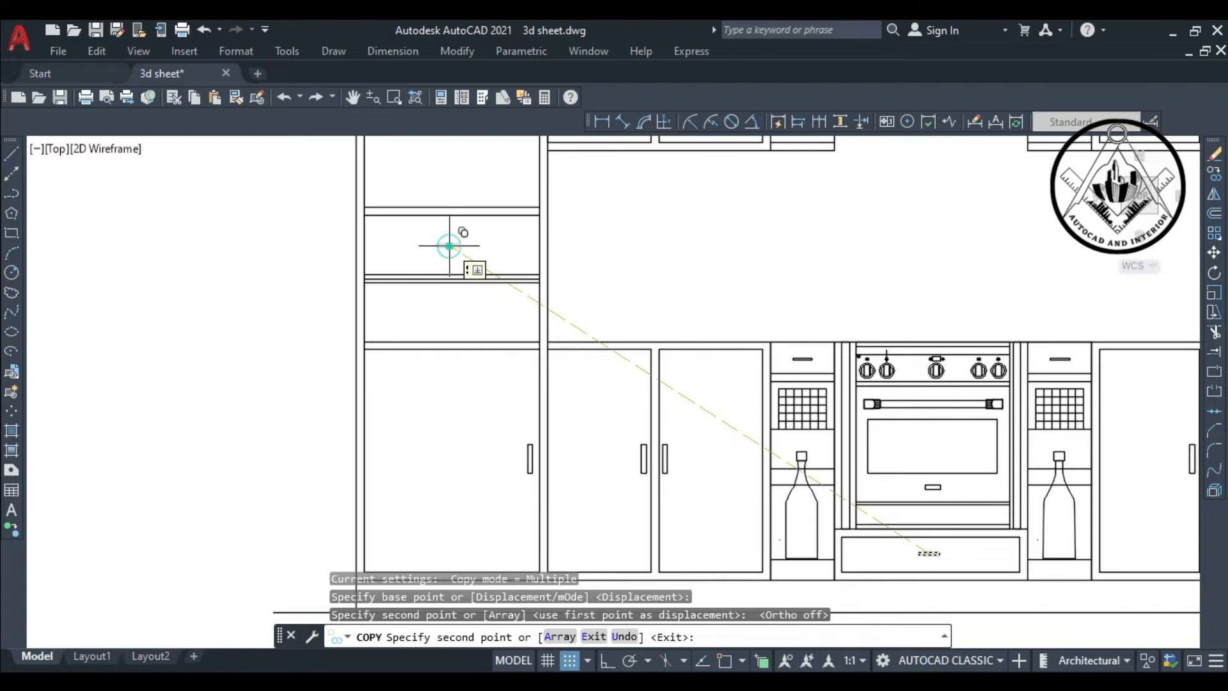
click(463, 301)
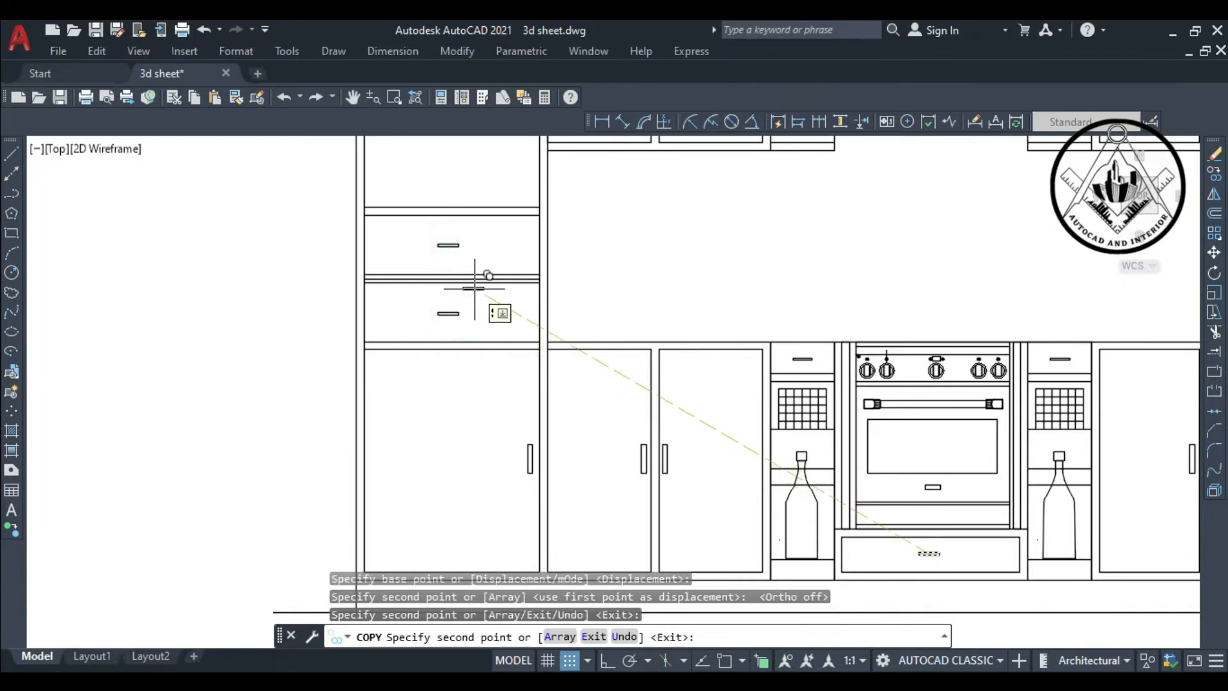
scroll(646, 285, down, 5)
key(Escape)
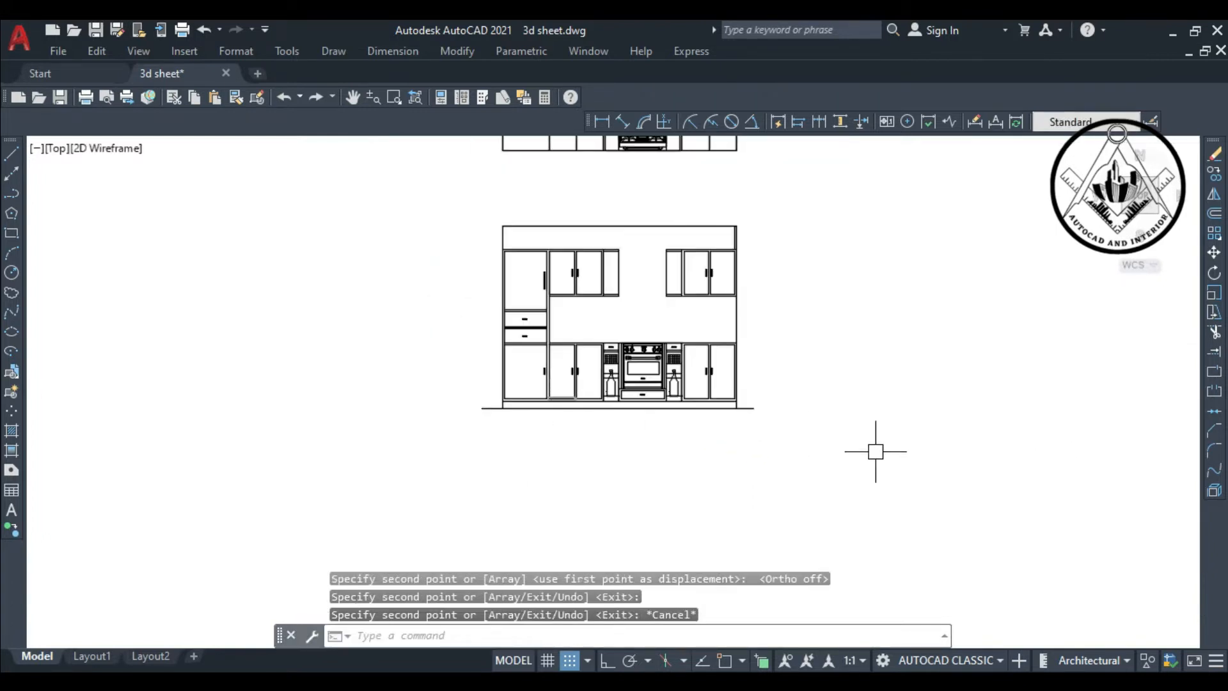
key(ctrl+s)
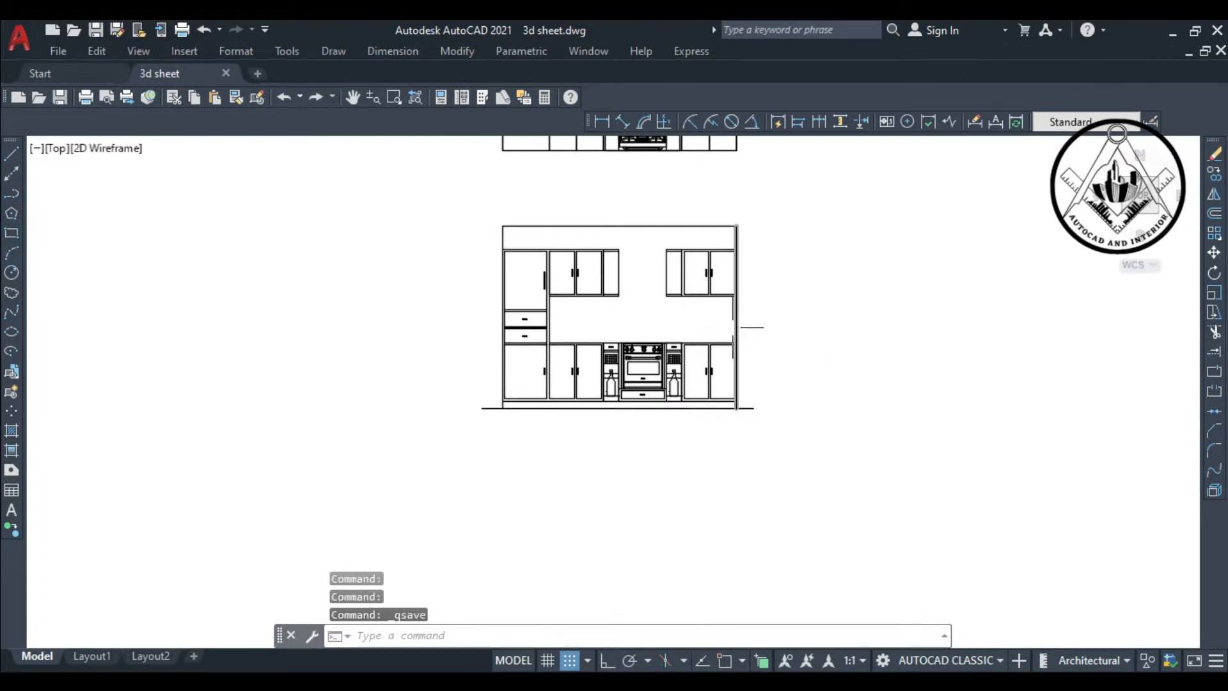
Offset the top line of the lower cabinets 1" upward as the countertop thickness
text(o)
key(space)
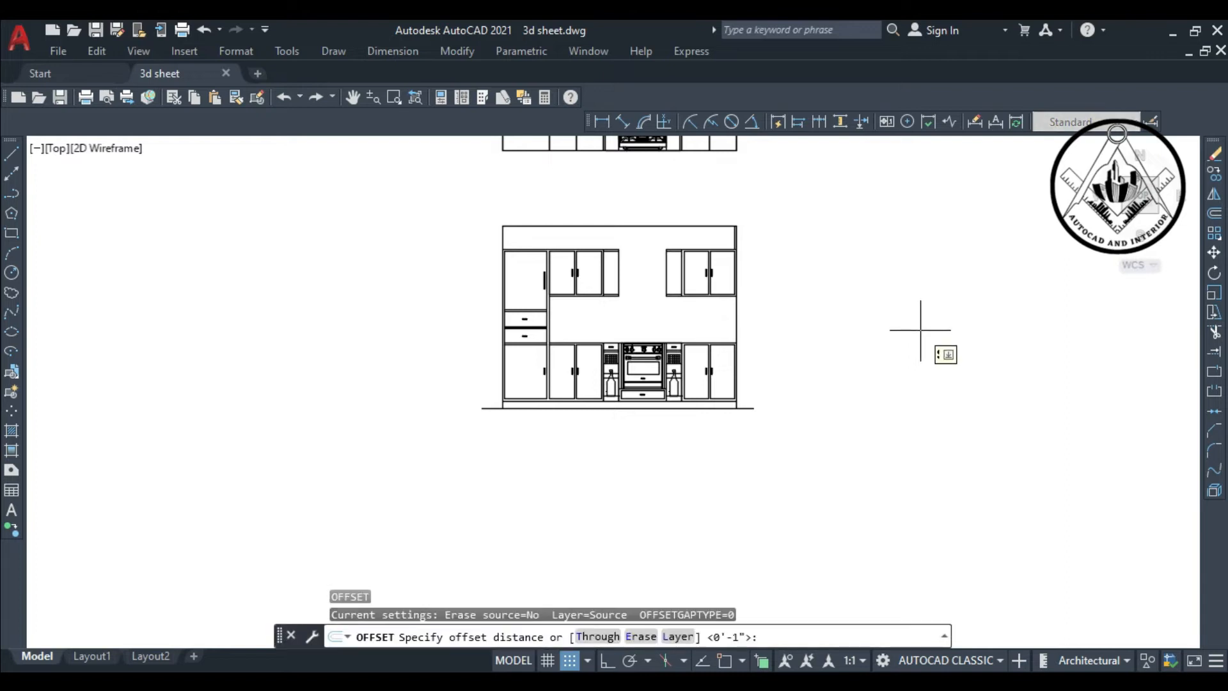
key(Return)
scroll(704, 332, up, 5)
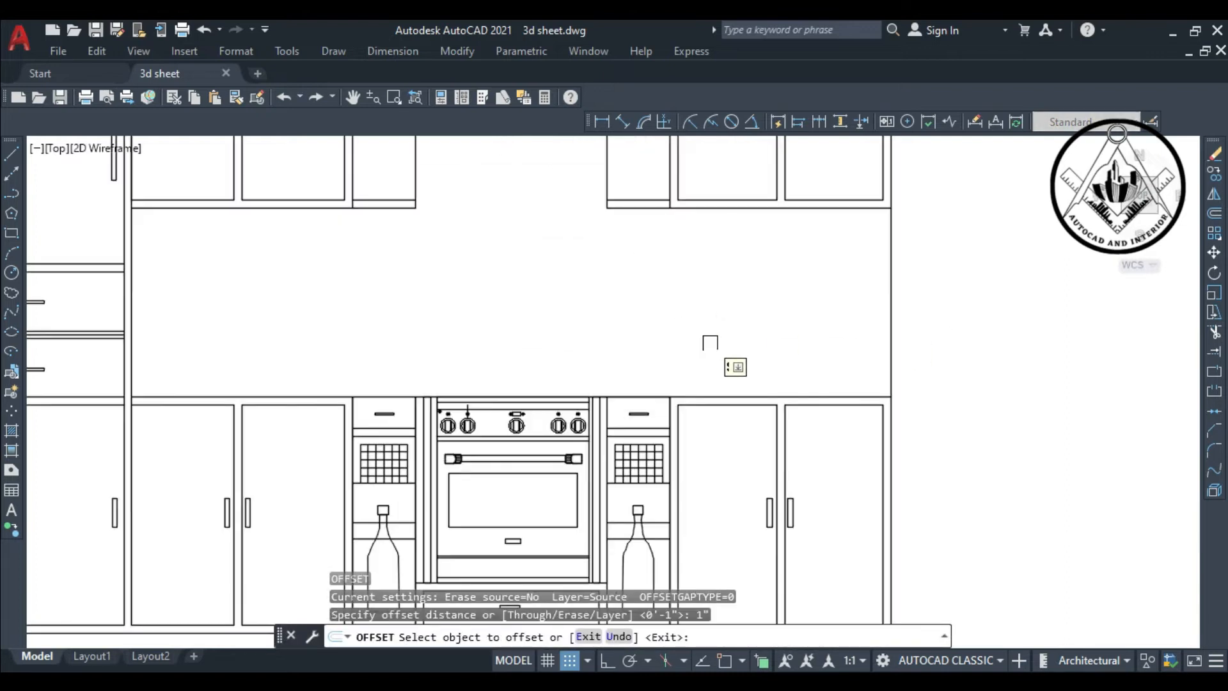
click(733, 395)
click(740, 328)
scroll(740, 329, down, 4)
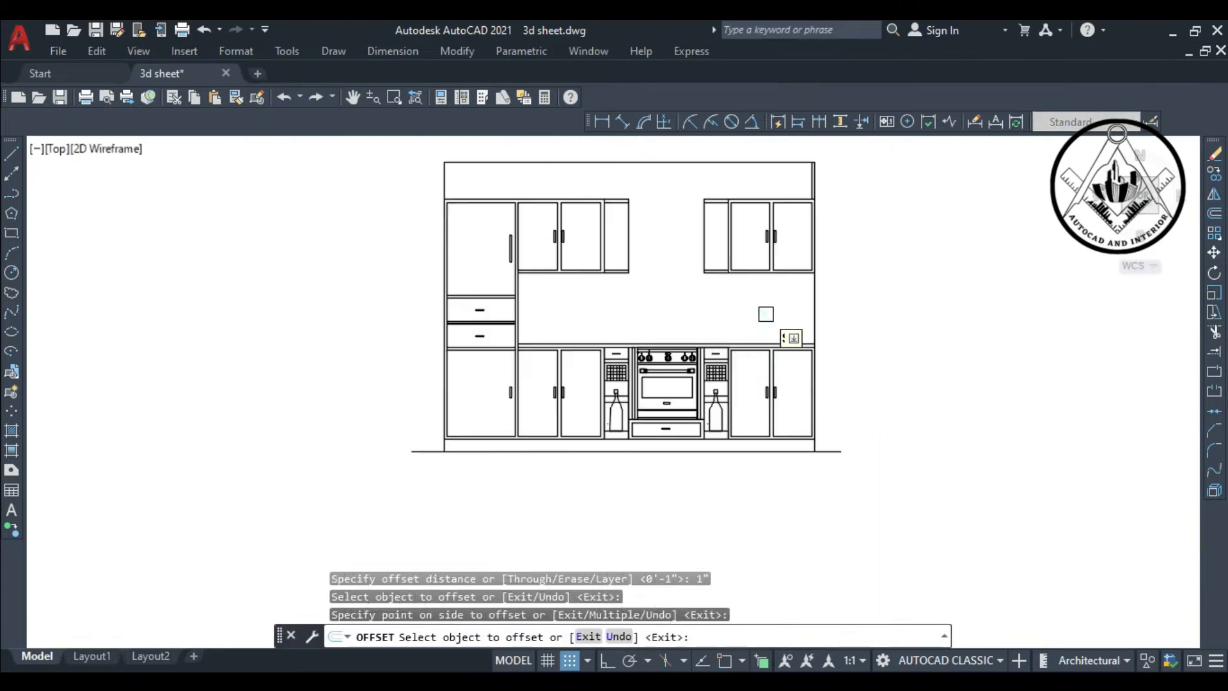
key(Escape)
Draw a rectangle over the full-width plinth, from its upper left corner to its lower right corner on the floor line
click(11, 233)
scroll(430, 323, up, 8)
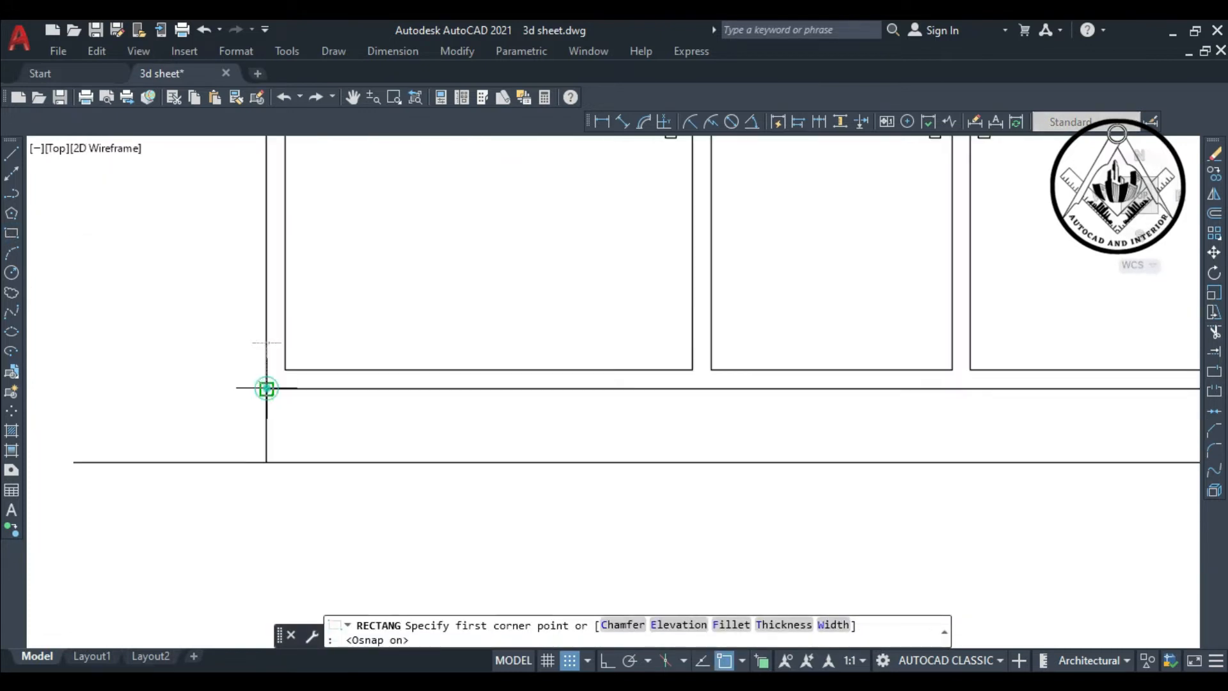
click(266, 388)
scroll(364, 444, down, 3)
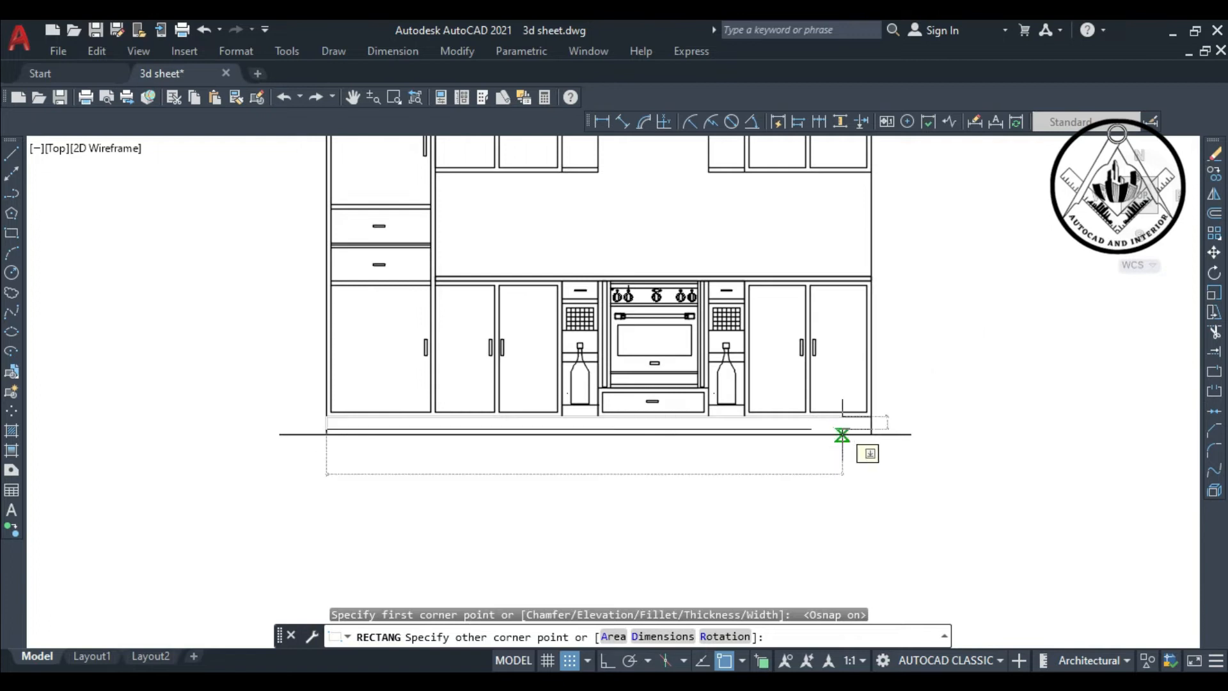
scroll(841, 430, up, 4)
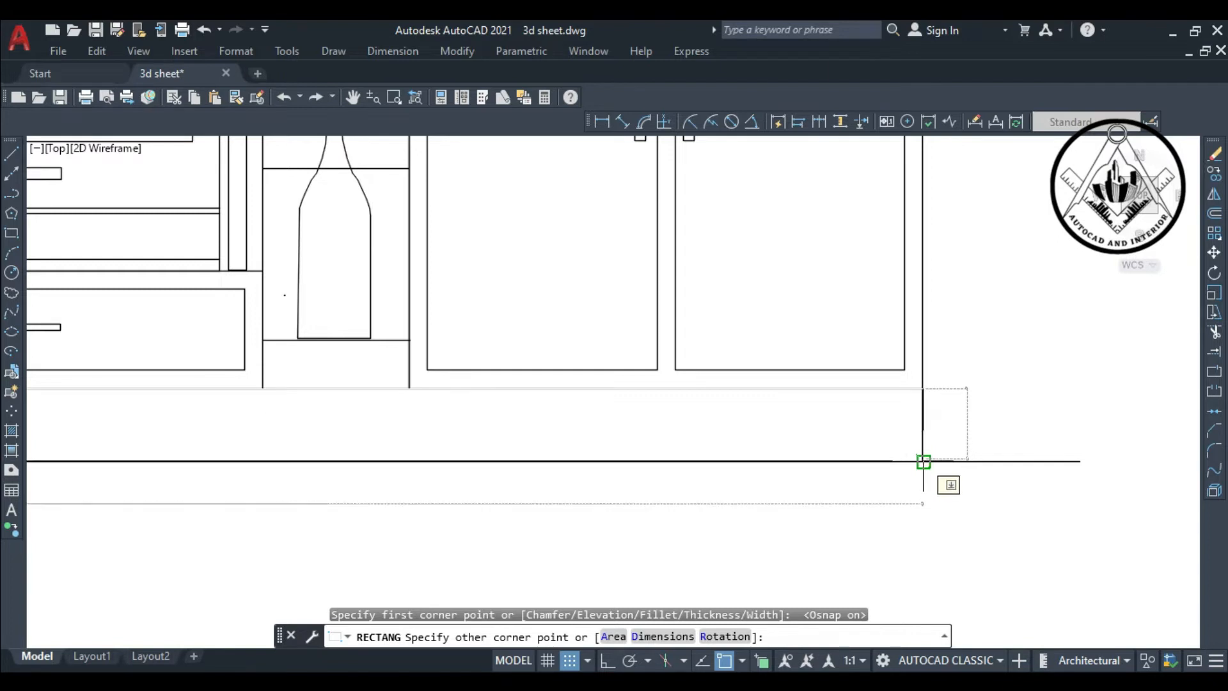
click(923, 461)
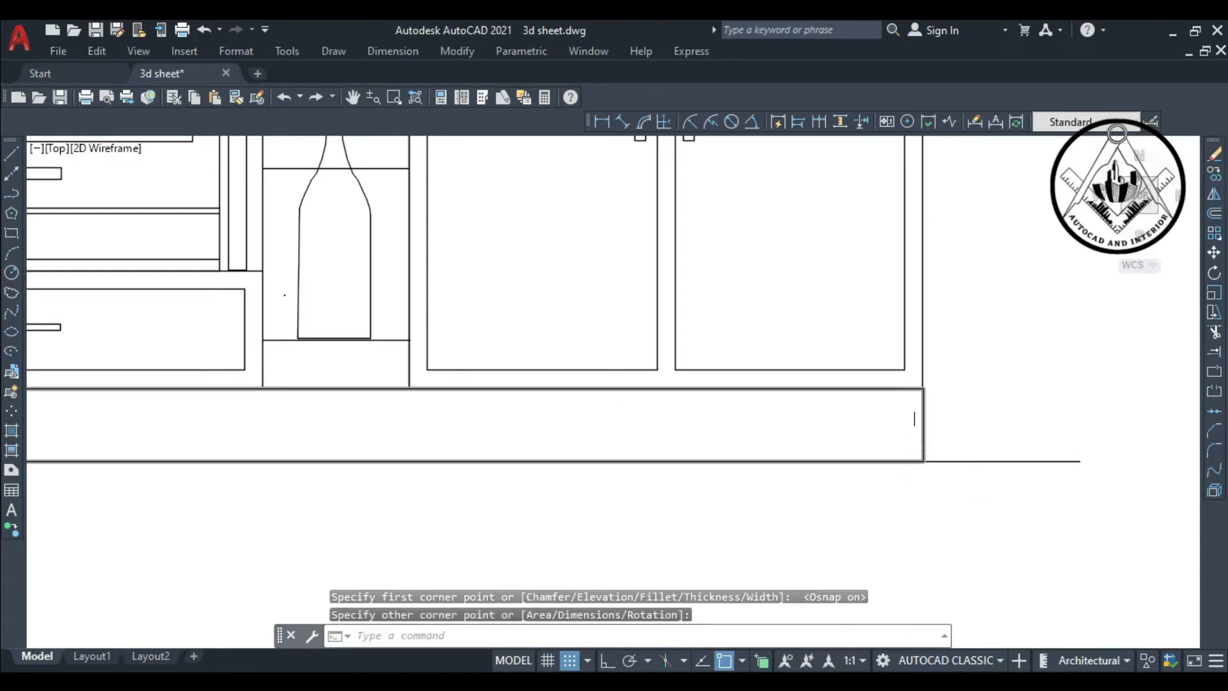
Draw a rectangle over the countertop strip from the tall cabinet's side to the board on the left of the oven
scroll(911, 418, down, 3)
scroll(912, 422, down, 3)
scroll(819, 347, up, 4)
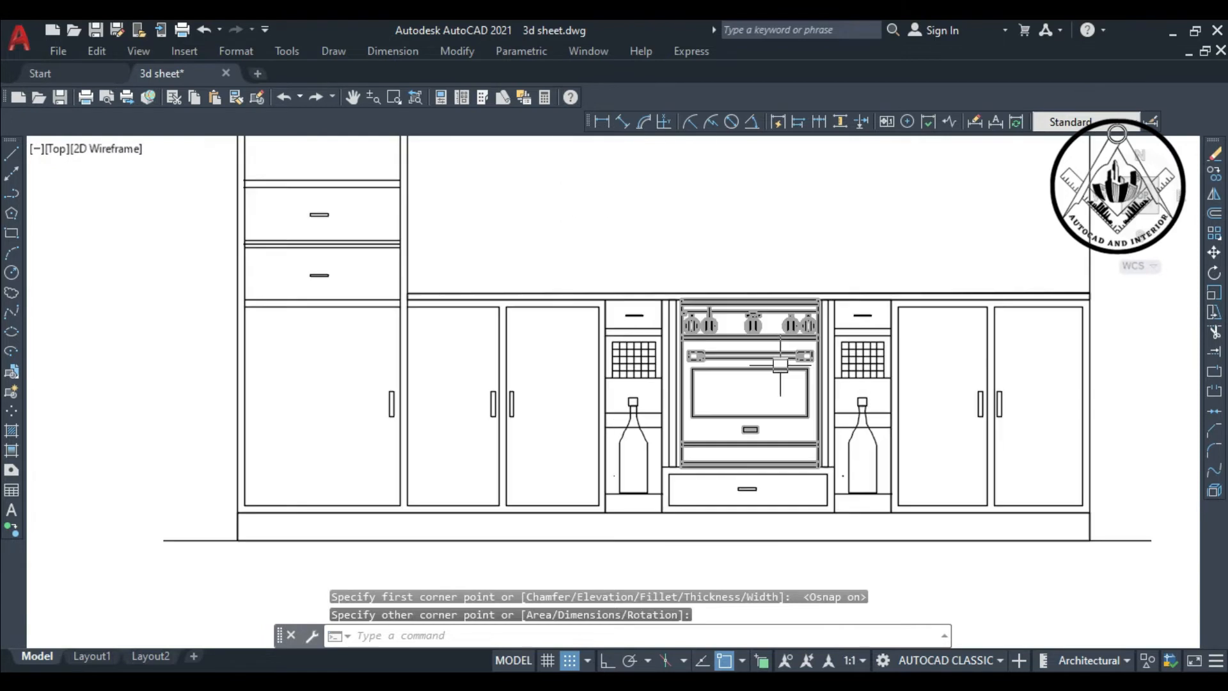
scroll(761, 285, up, 3)
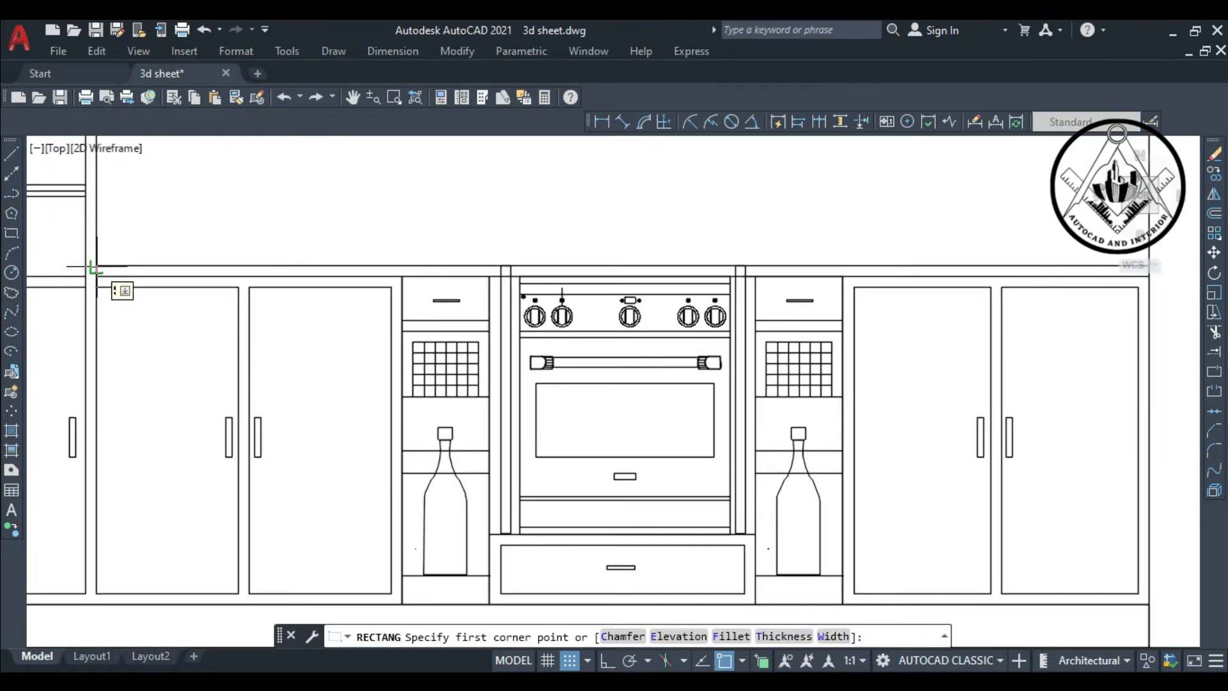
click(97, 266)
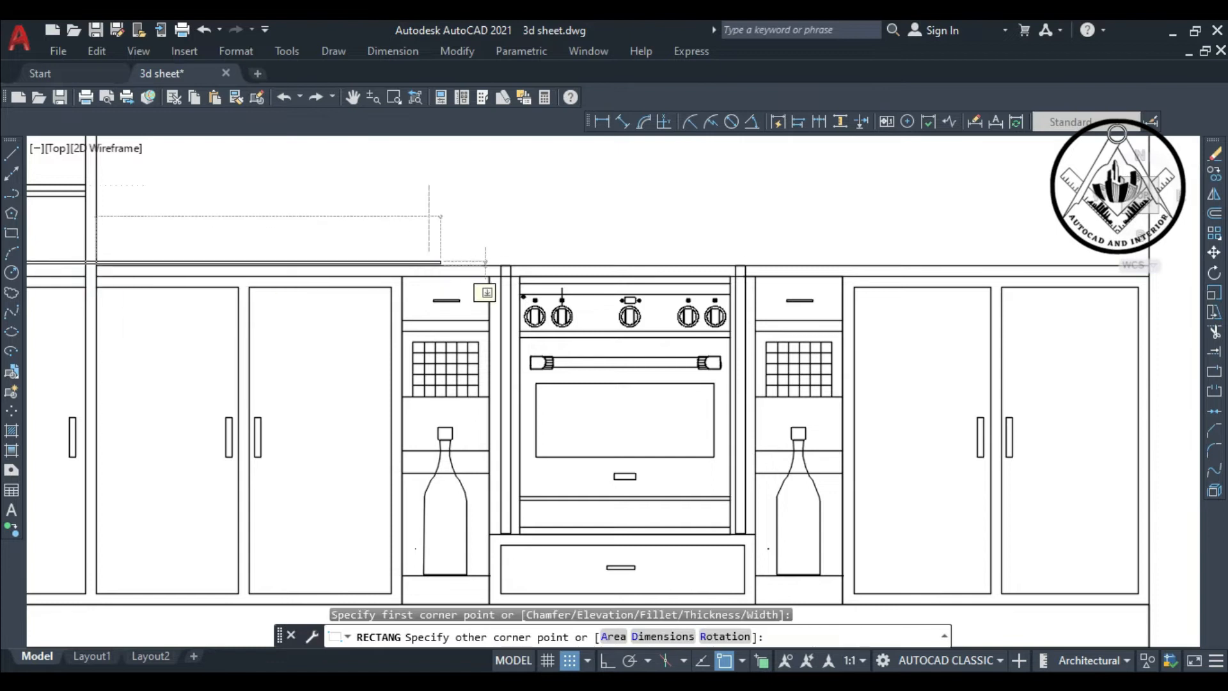
scroll(489, 281, up, 2)
scroll(492, 281, up, 2)
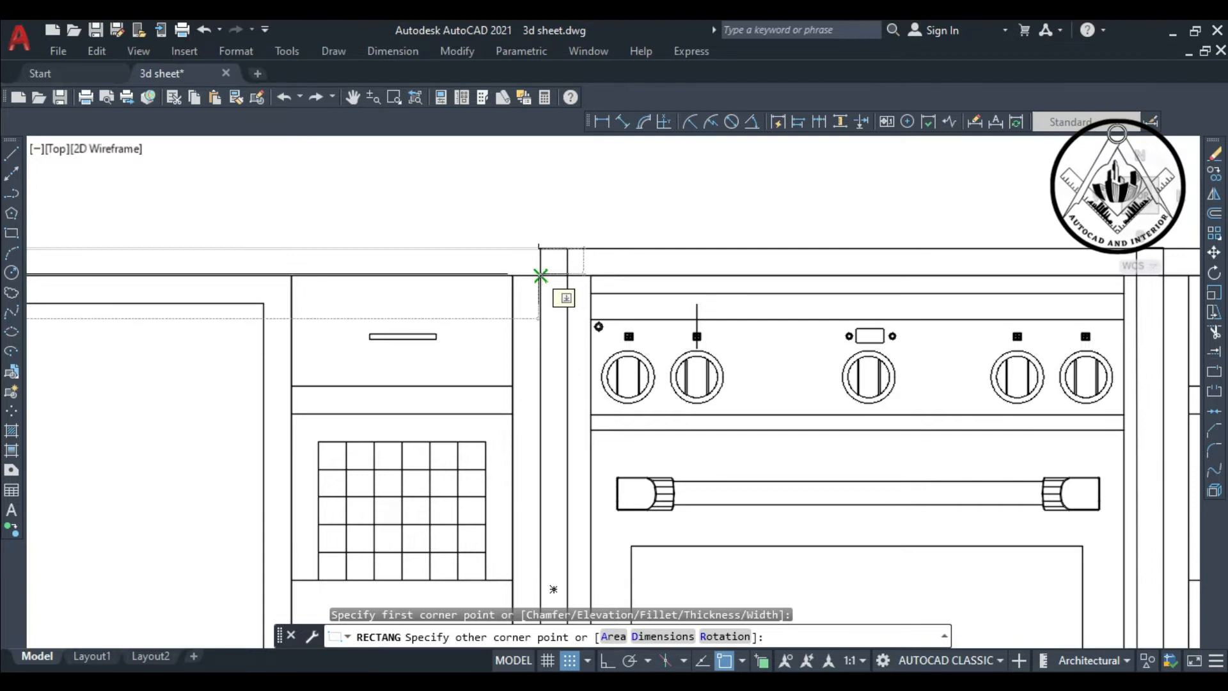
click(540, 275)
scroll(581, 282, down, 4)
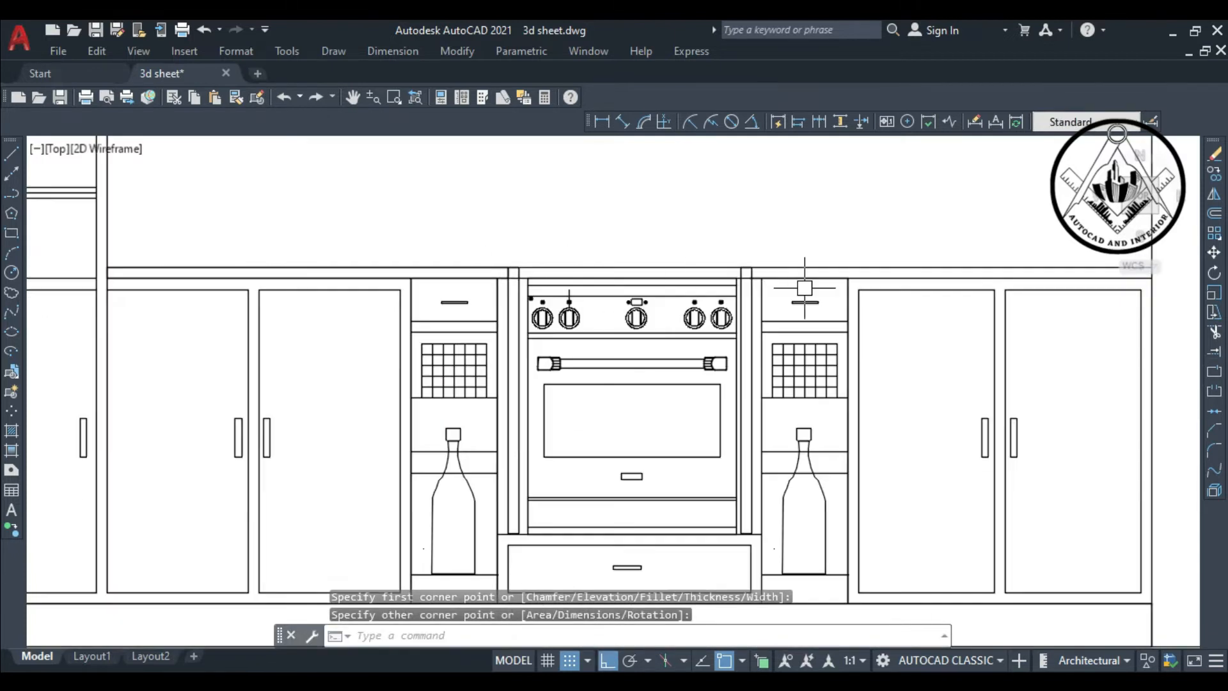
Draw a rectangle over the countertop strip from the board on the right of the oven to the elevation's right edge
key(Return)
scroll(776, 267, up, 3)
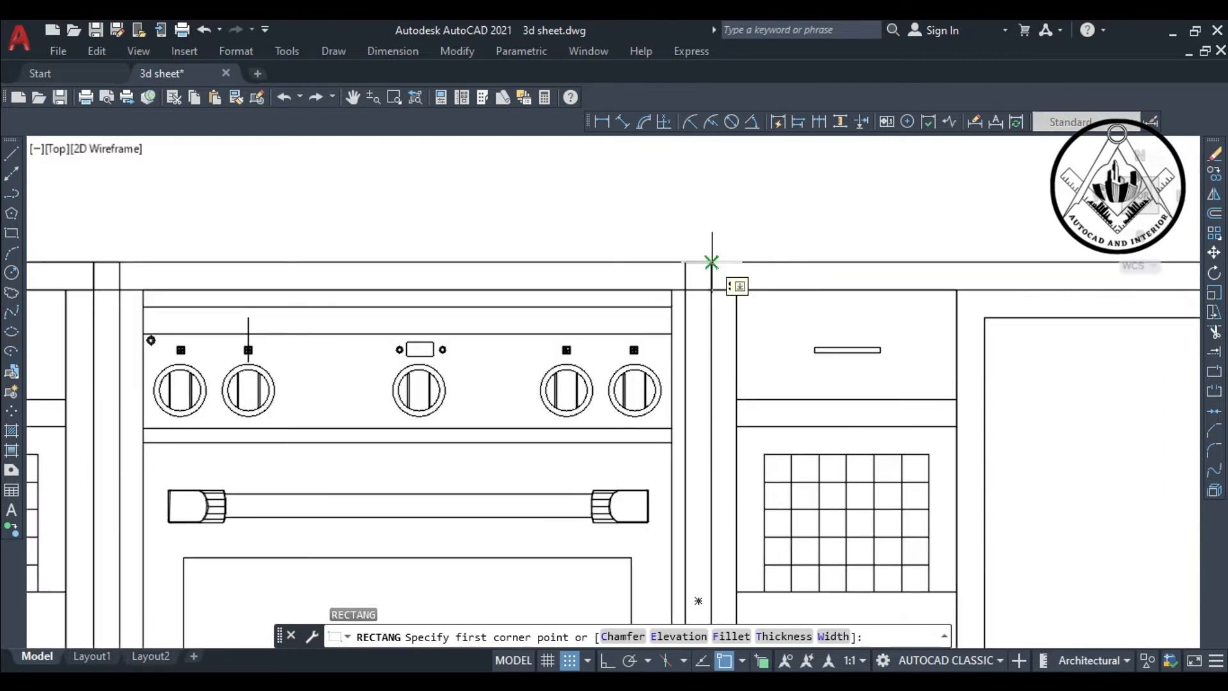
click(710, 262)
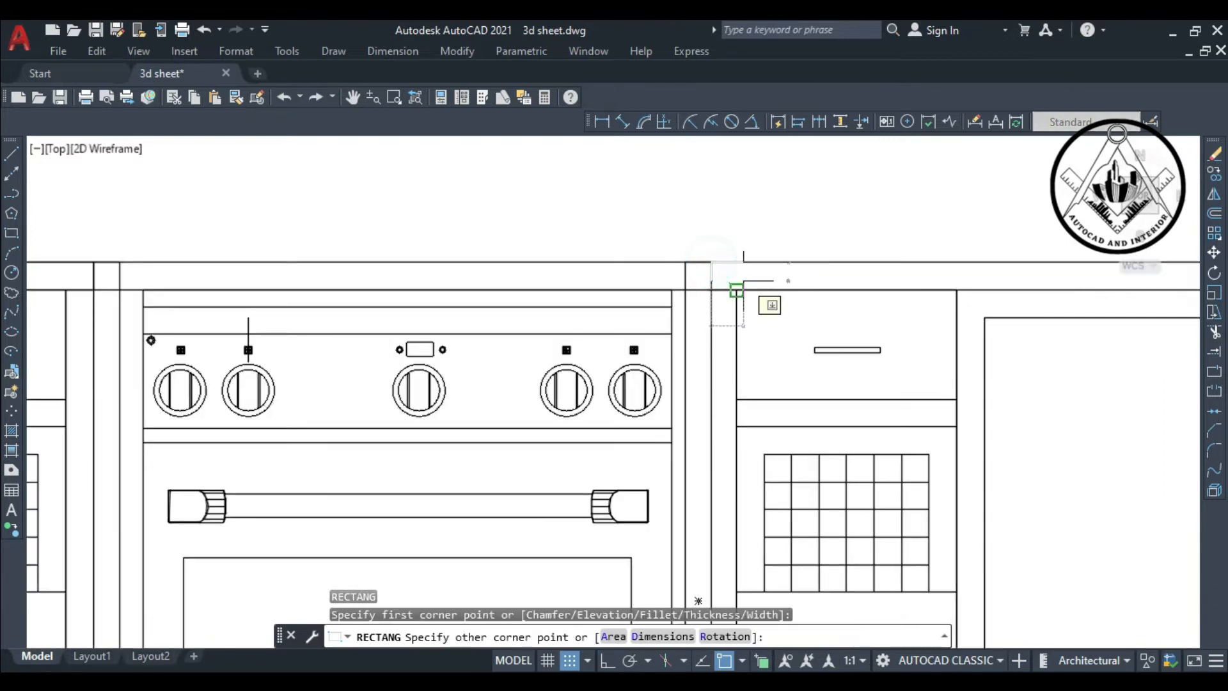
scroll(732, 276, down, 4)
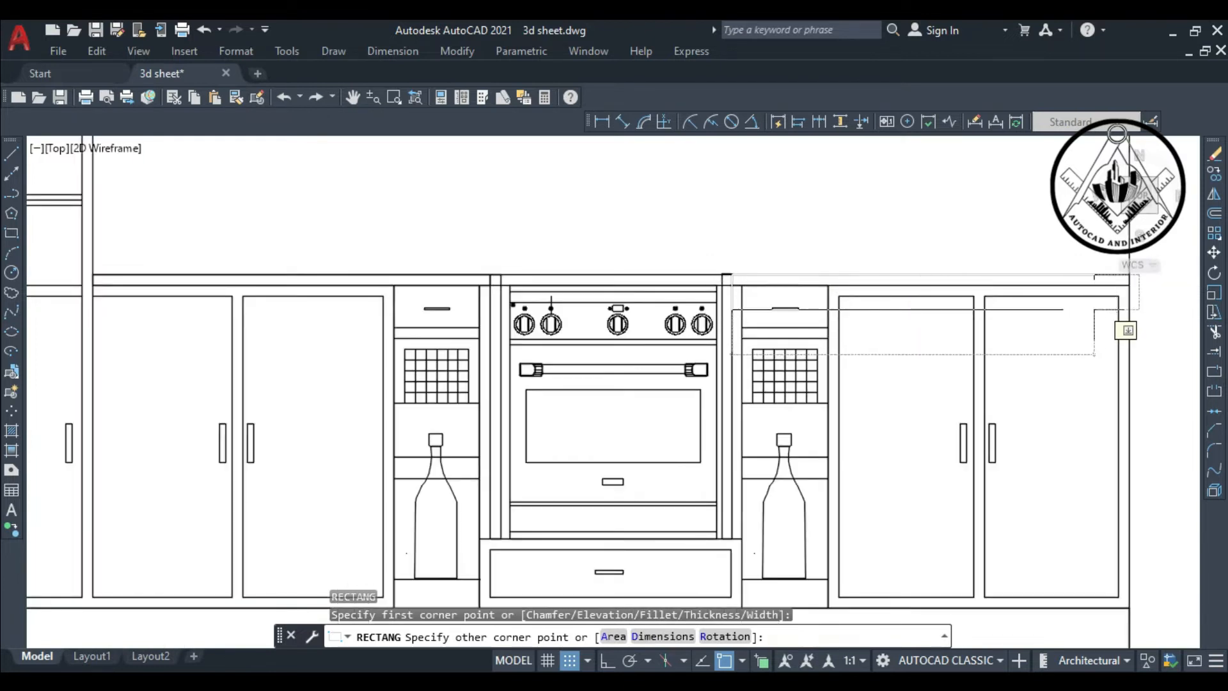
scroll(736, 310, down, 4)
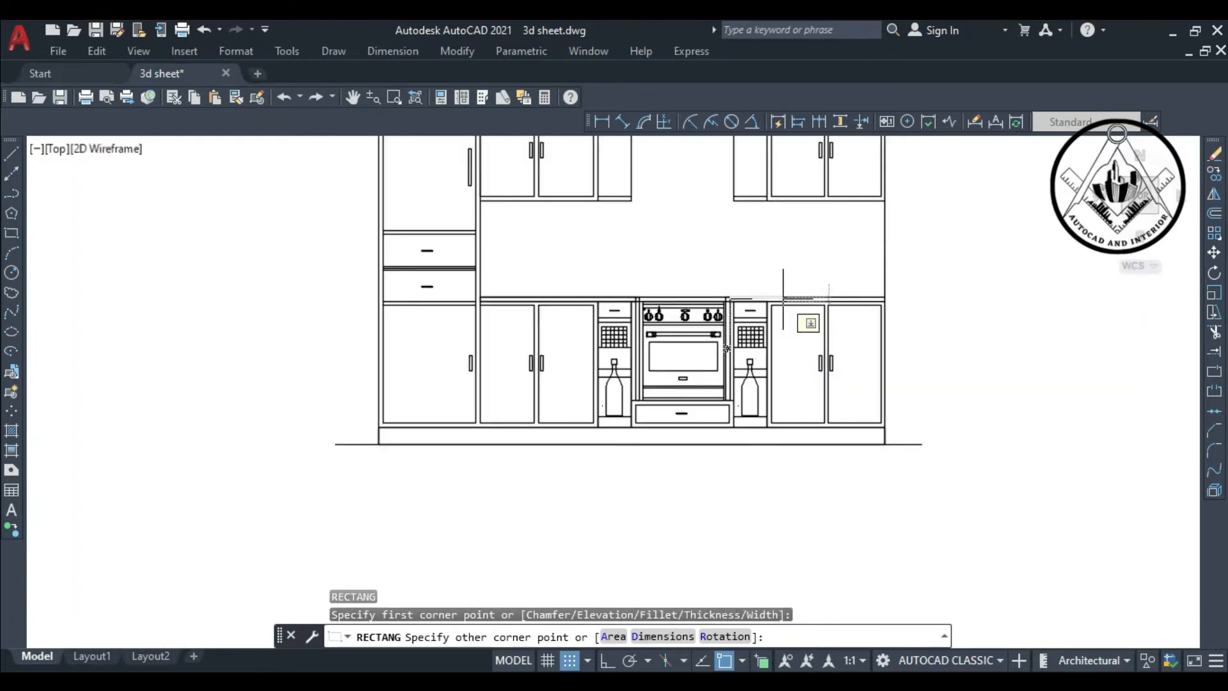
scroll(803, 316, up, 4)
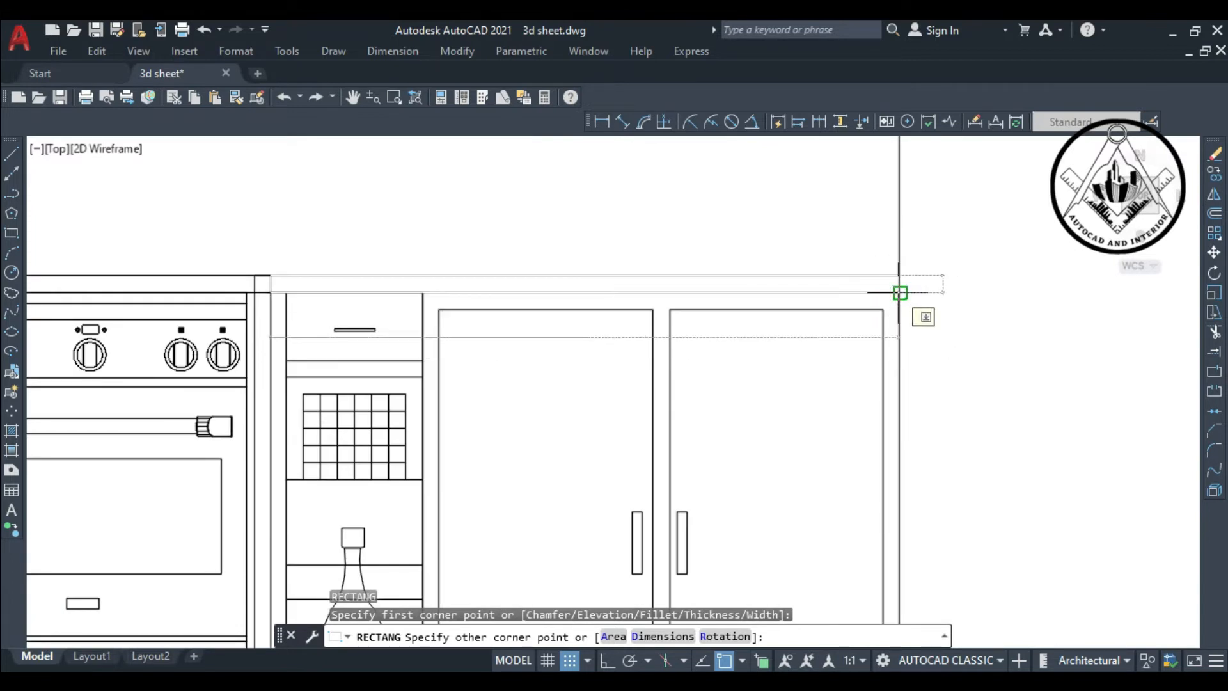
click(899, 292)
Hatch the countertop strips on both sides of the oven with a concrete-style speckled pattern
scroll(918, 279, down, 4)
text(h)
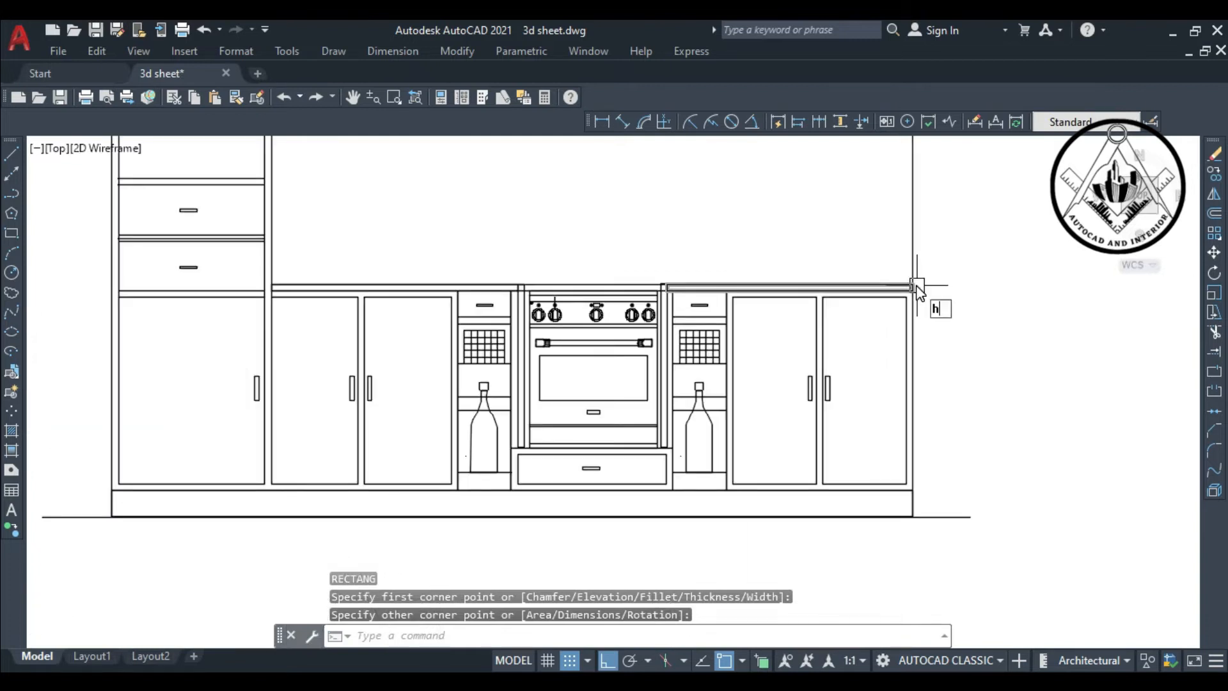
key(Return)
click(623, 173)
click(506, 427)
click(583, 522)
click(592, 321)
click(553, 342)
click(697, 127)
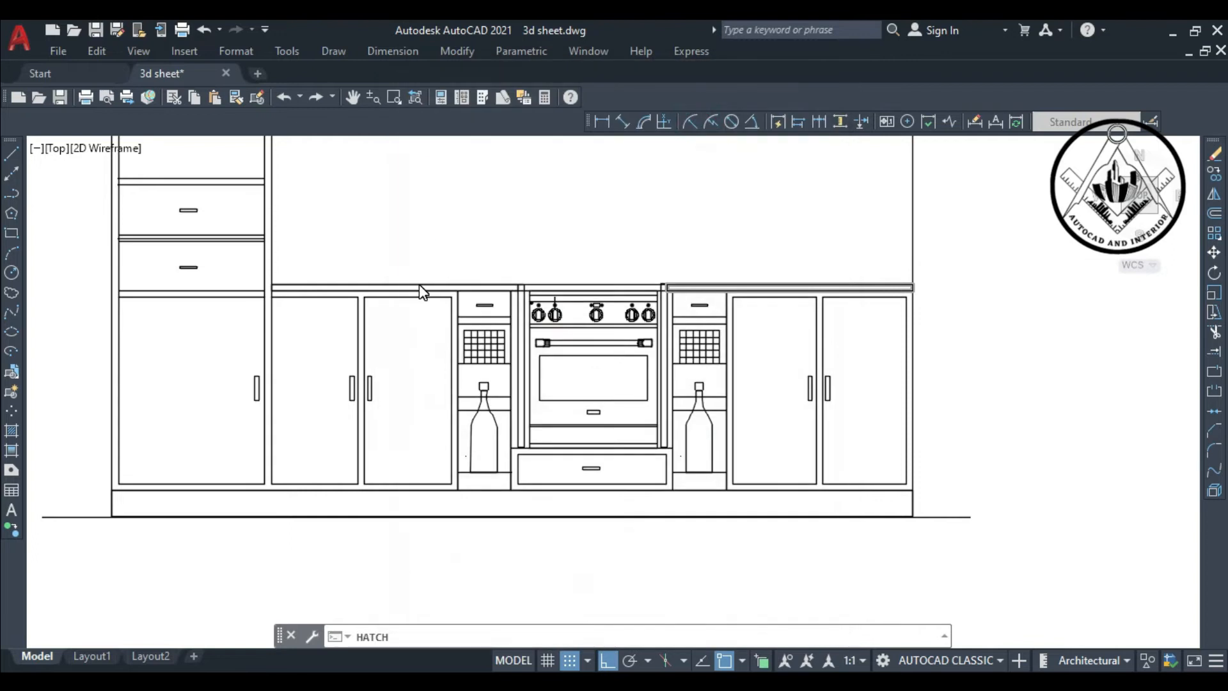
scroll(421, 288, up, 4)
click(420, 289)
scroll(419, 288, down, 2)
scroll(703, 289, up, 2)
click(703, 289)
key(Return)
key(Return)
scroll(697, 264, down, 4)
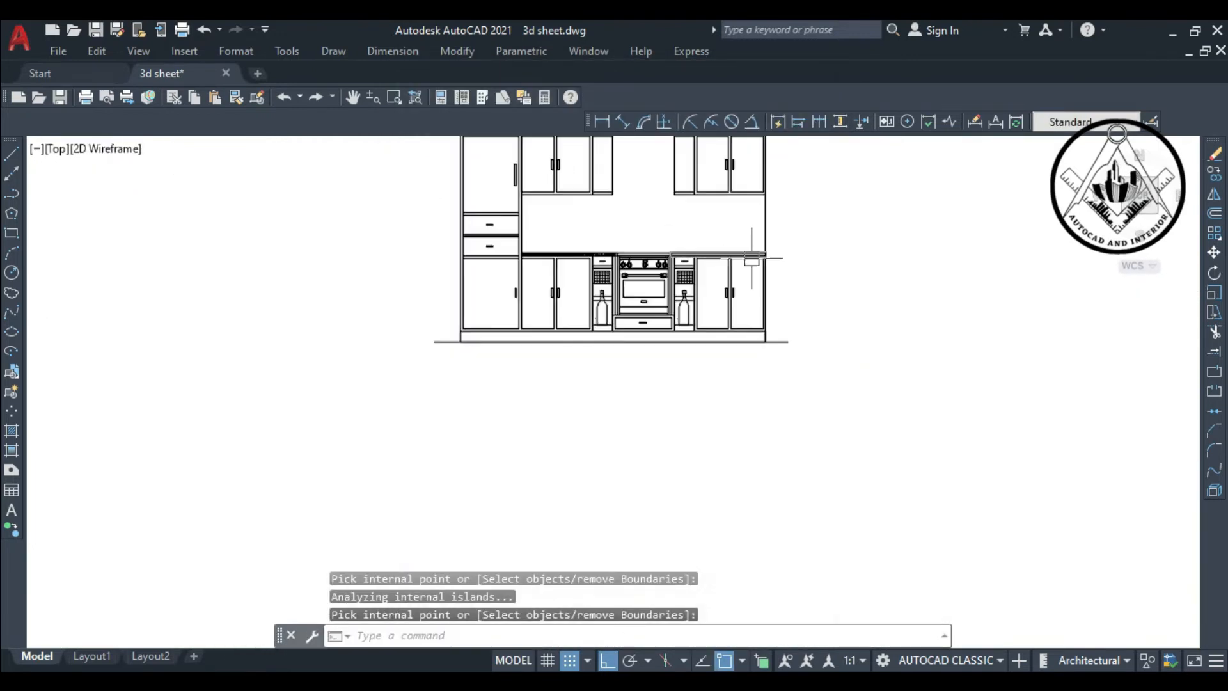
Hatch the full-width plinth with the concrete-style speckled pattern at a coarser scale than the countertop
text(h)
key(Return)
click(624, 172)
click(702, 295)
click(582, 520)
click(592, 322)
click(539, 371)
click(697, 126)
scroll(643, 343, up, 4)
click(613, 337)
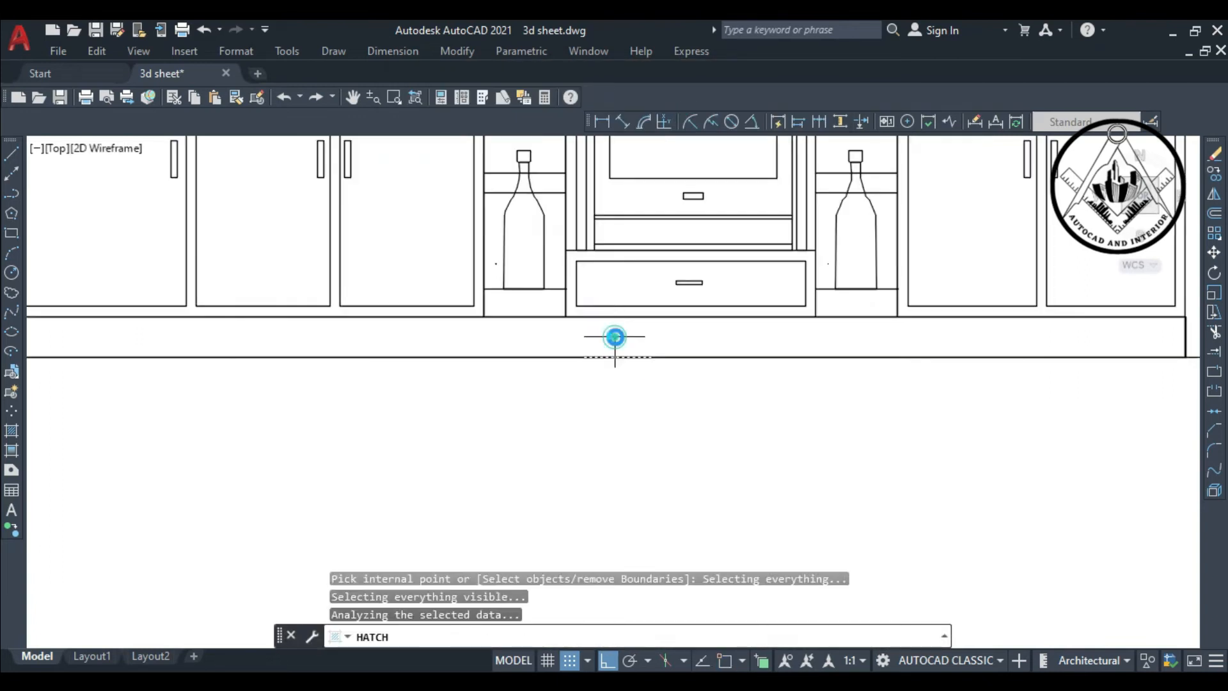
scroll(614, 335, down, 4)
key(Return)
key(Return)
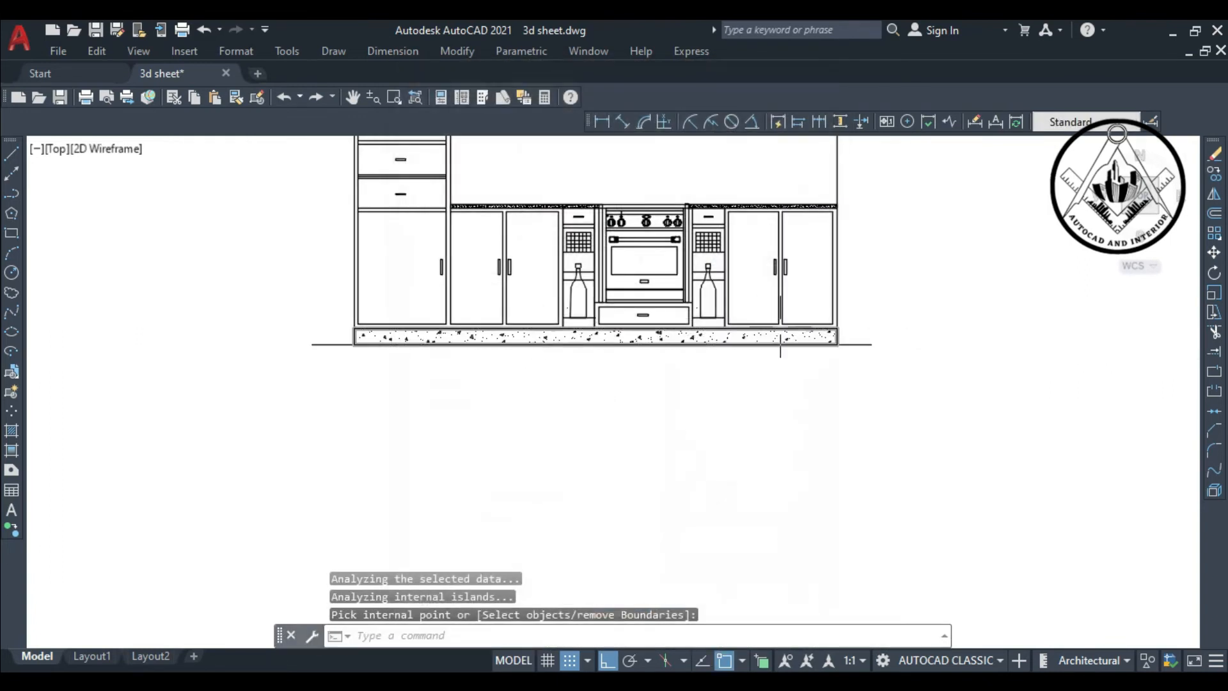
Erase the extra vertical line at the right end of the band above the upper cabinets
scroll(758, 360, down, 4)
scroll(814, 380, down, 2)
scroll(825, 275, up, 4)
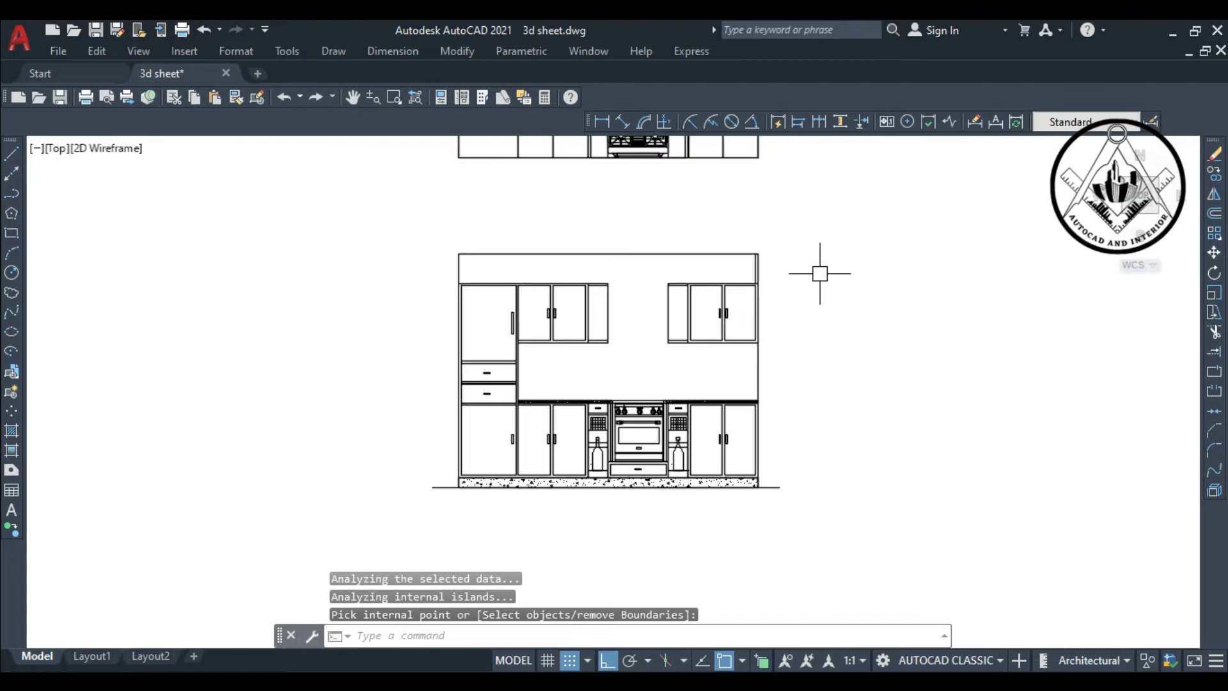
scroll(745, 268, up, 4)
key(Escape)
click(741, 267)
scroll(773, 260, down, 5)
key(Delete)
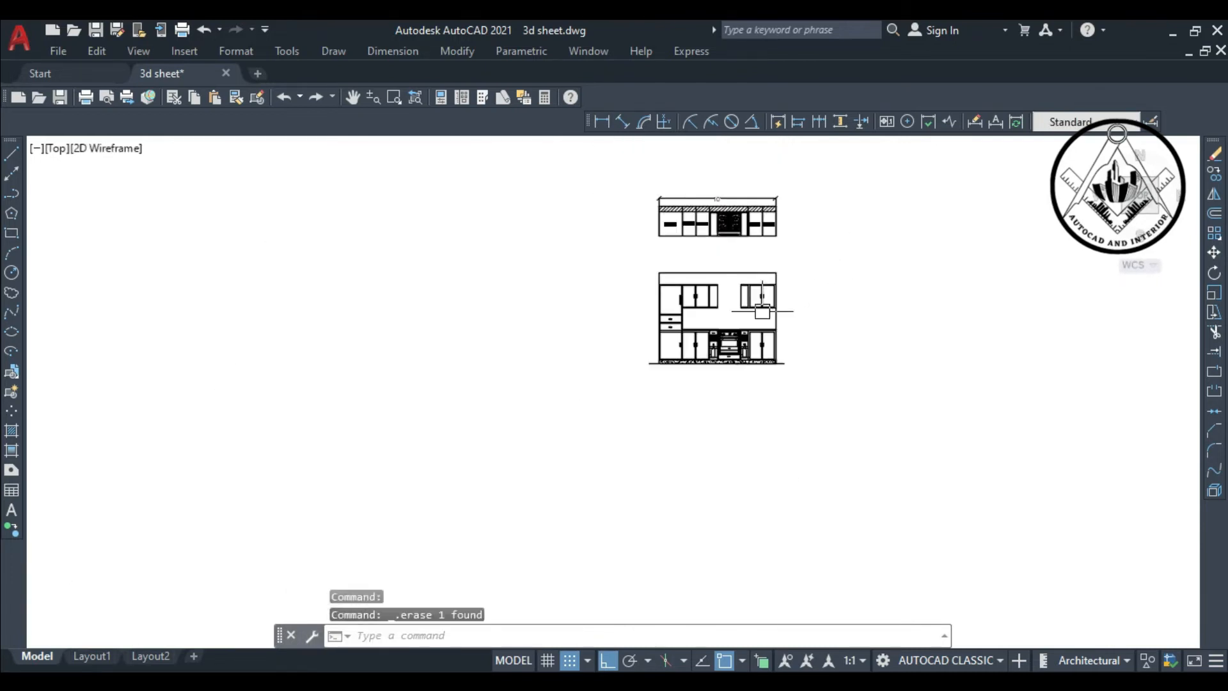
scroll(782, 260, up, 2)
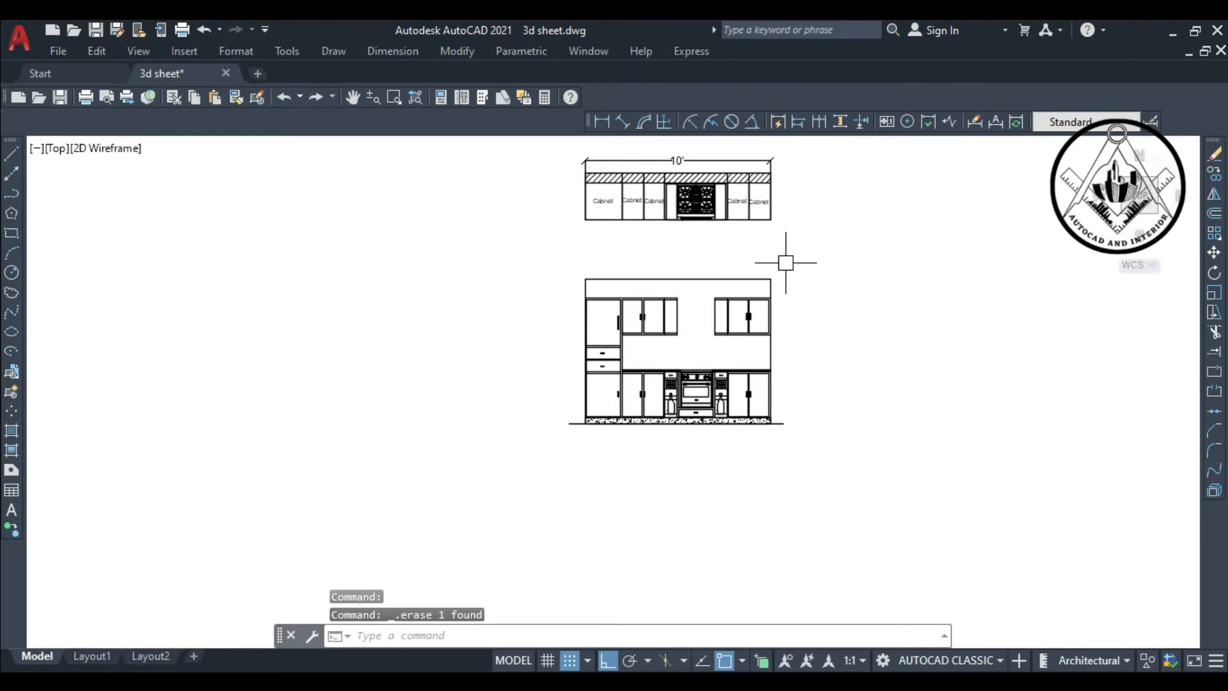
scroll(696, 345, up, 4)
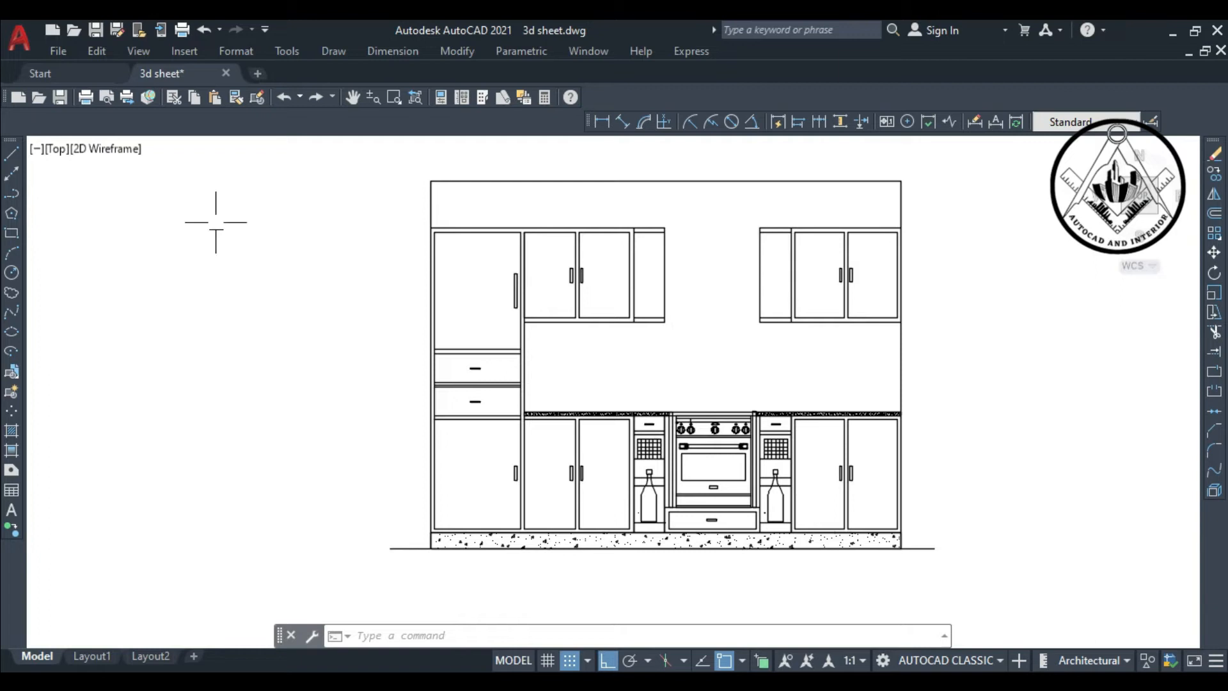
Offset lines to give both open upper units board thicknesses and two shelves each, and save the drawing
text(o)
key(Return)
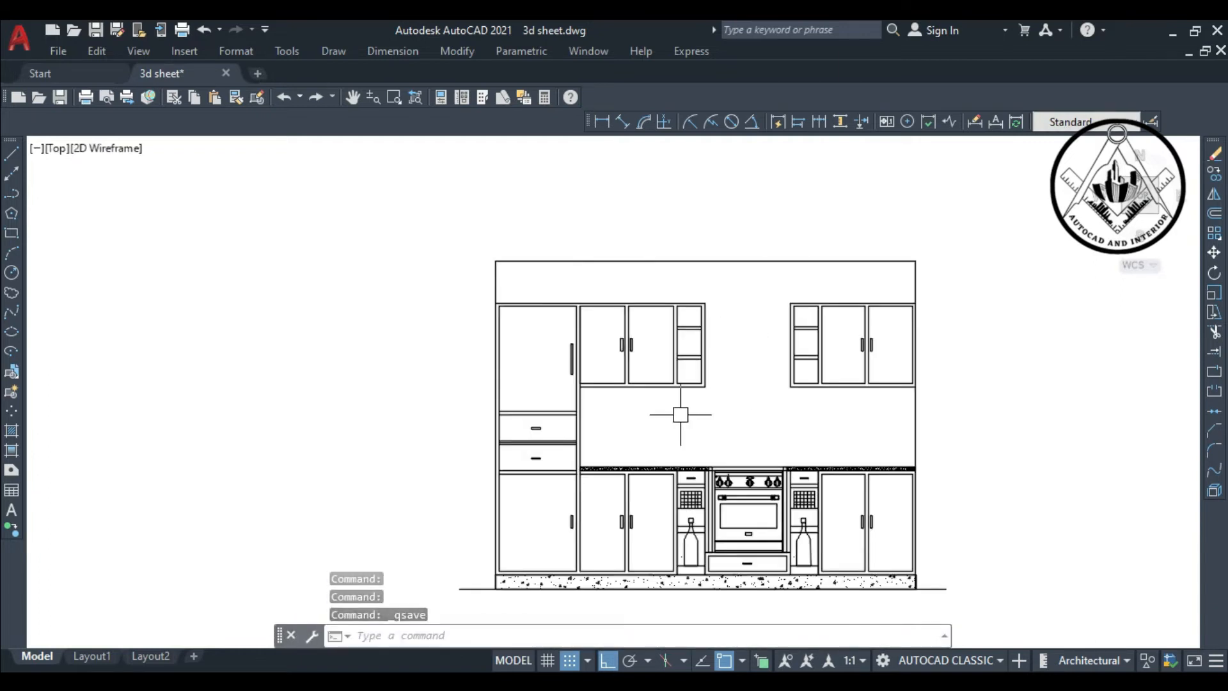
scroll(680, 415, down, 2)
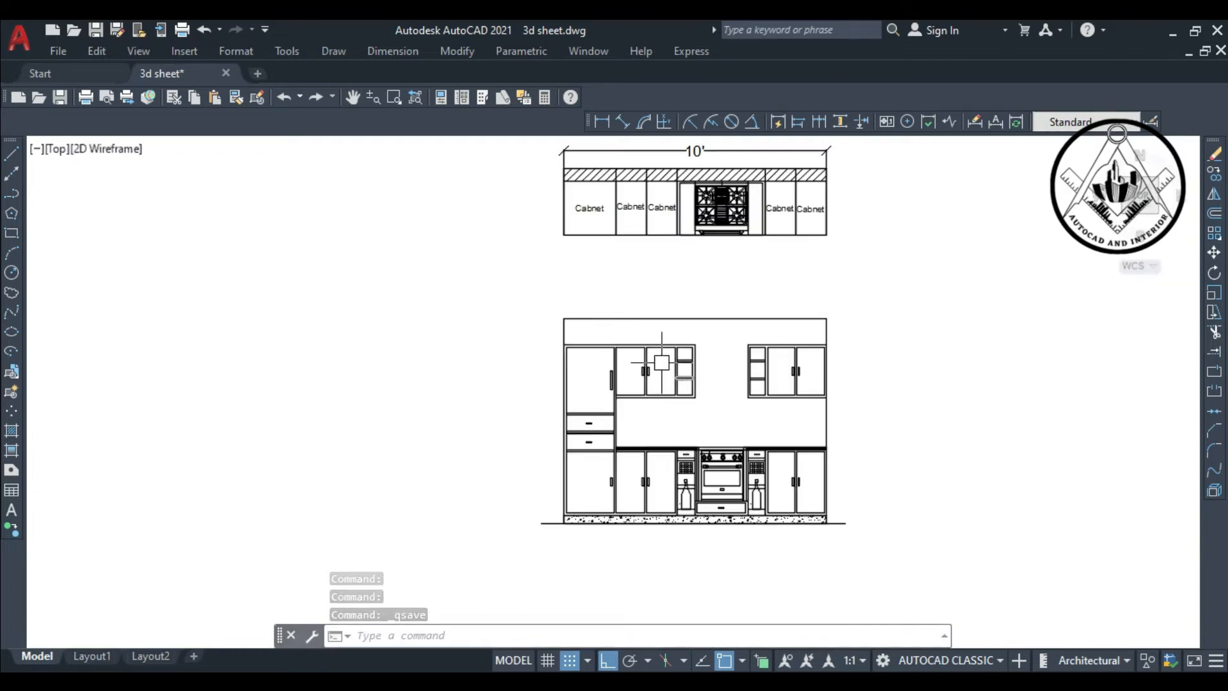
scroll(633, 425, up, 4)
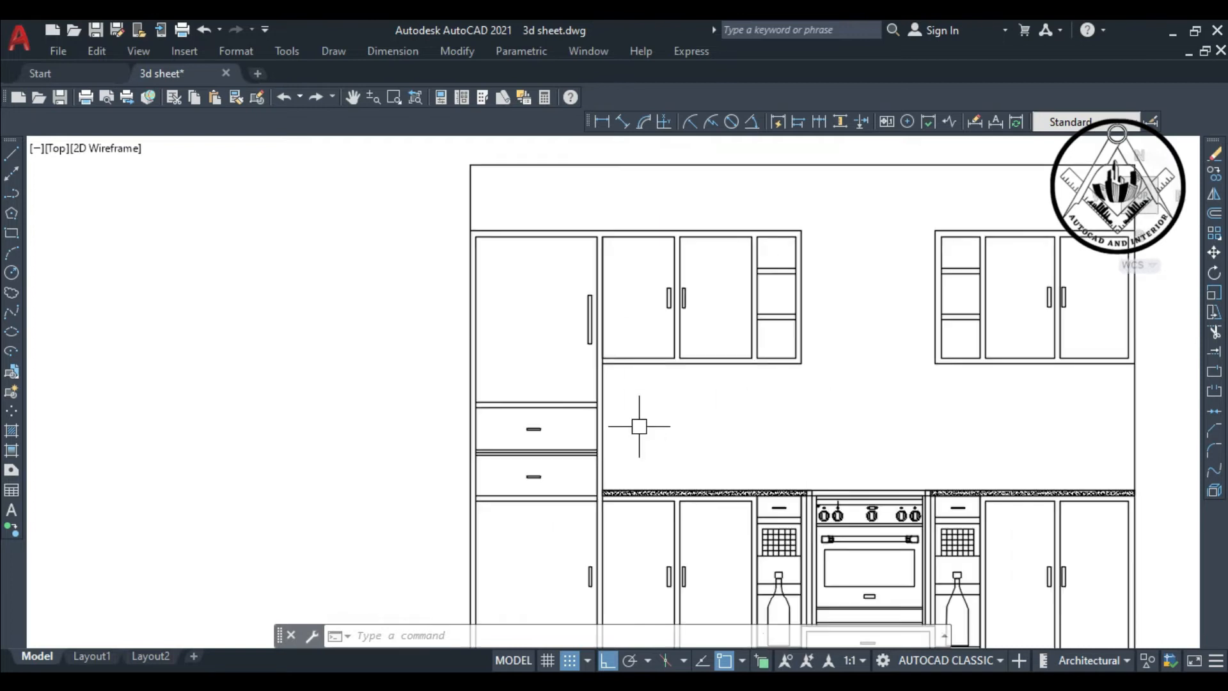
scroll(557, 394, down, 4)
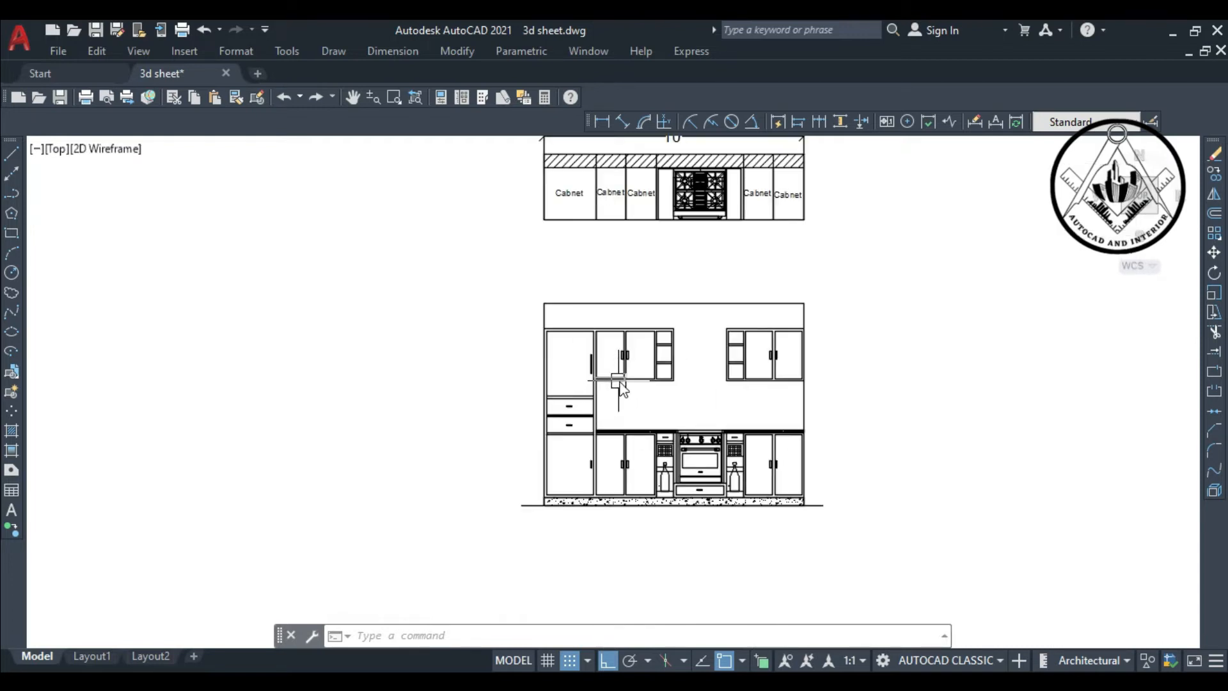
Set up a one-color gradient in an orange-brown from the DIC COLOR GUIDE(R) book, with the centered spherical pattern and a reduced tint
text(gd)
key(Return)
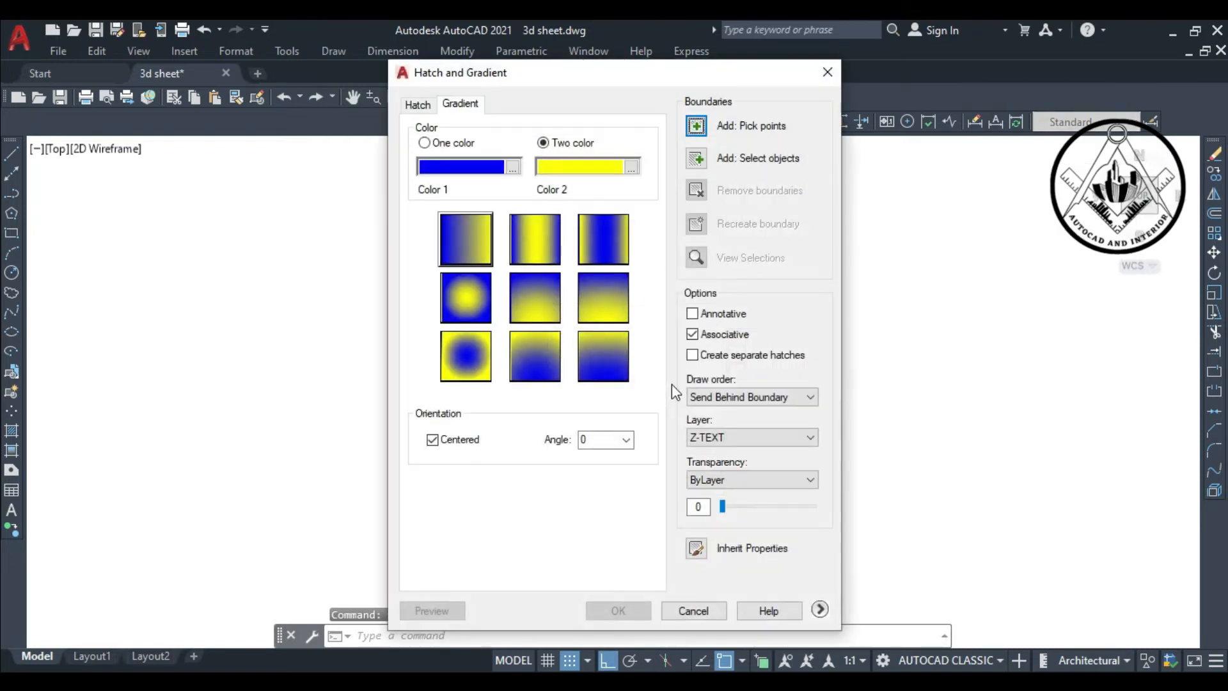
click(424, 143)
click(512, 166)
click(658, 350)
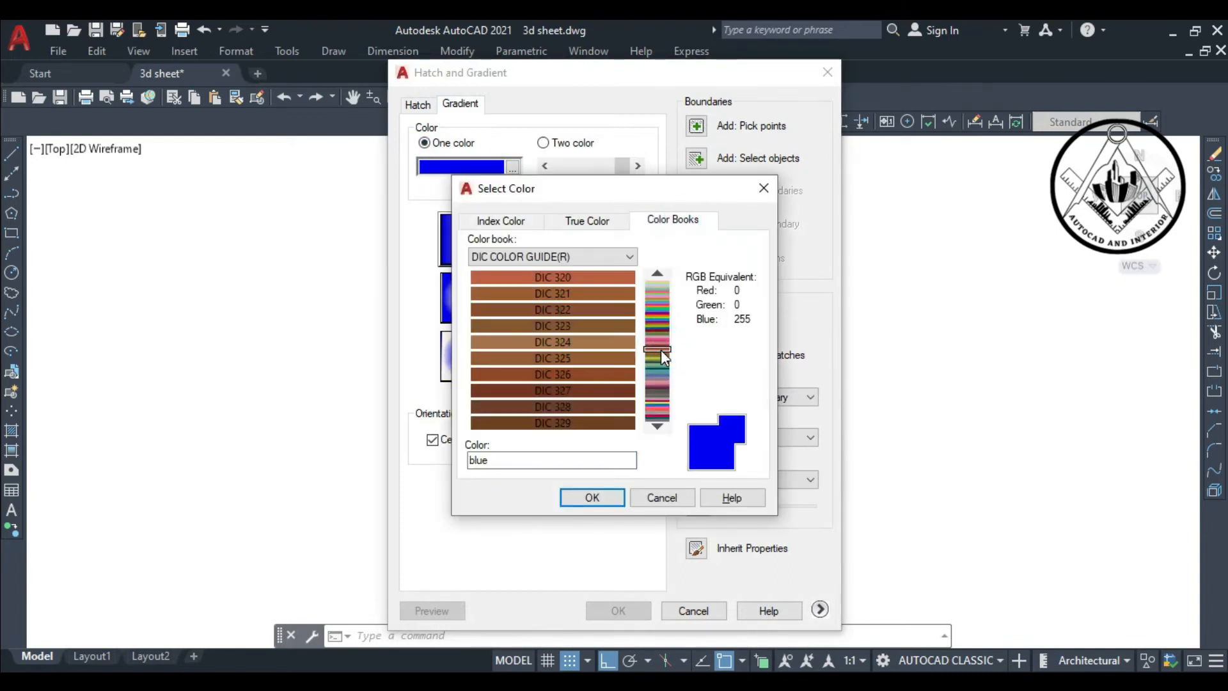
click(658, 356)
click(658, 348)
click(550, 357)
click(592, 498)
drag(621, 165, 611, 170)
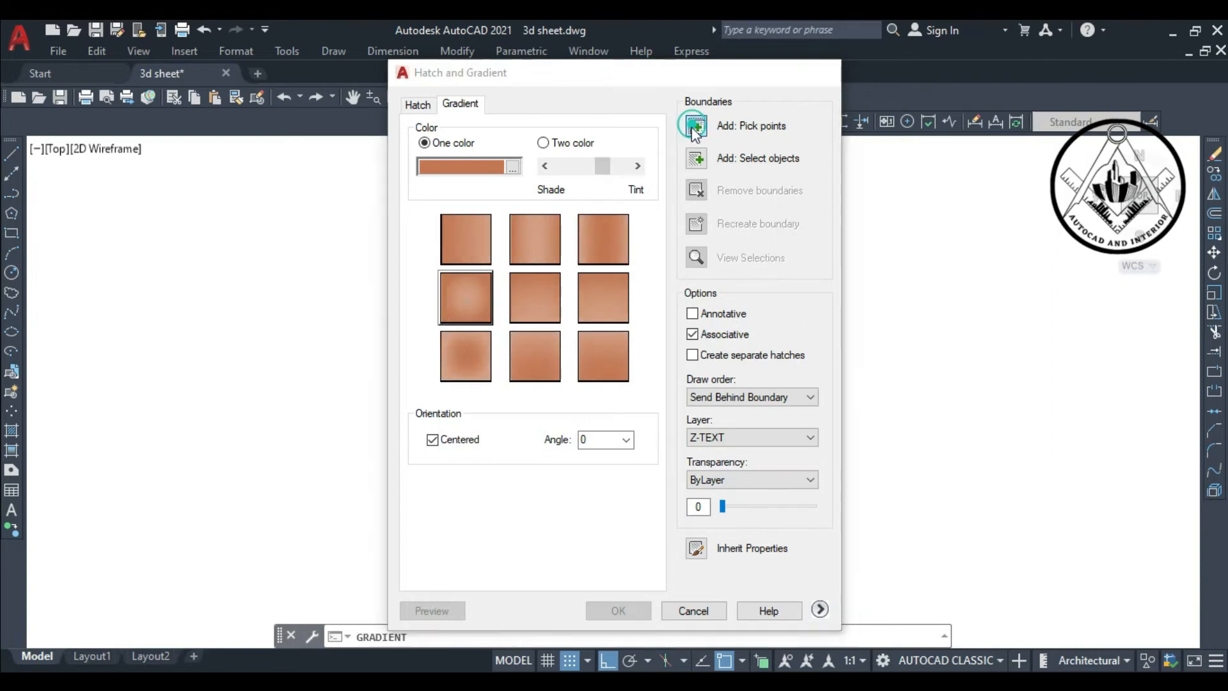
Fill the lower cabinet doors, the drawer below the oven and the tall cabinet's lower door with the orange-brown gradient
click(696, 125)
click(781, 376)
key(Return)
scroll(654, 423, up, 3)
click(644, 406)
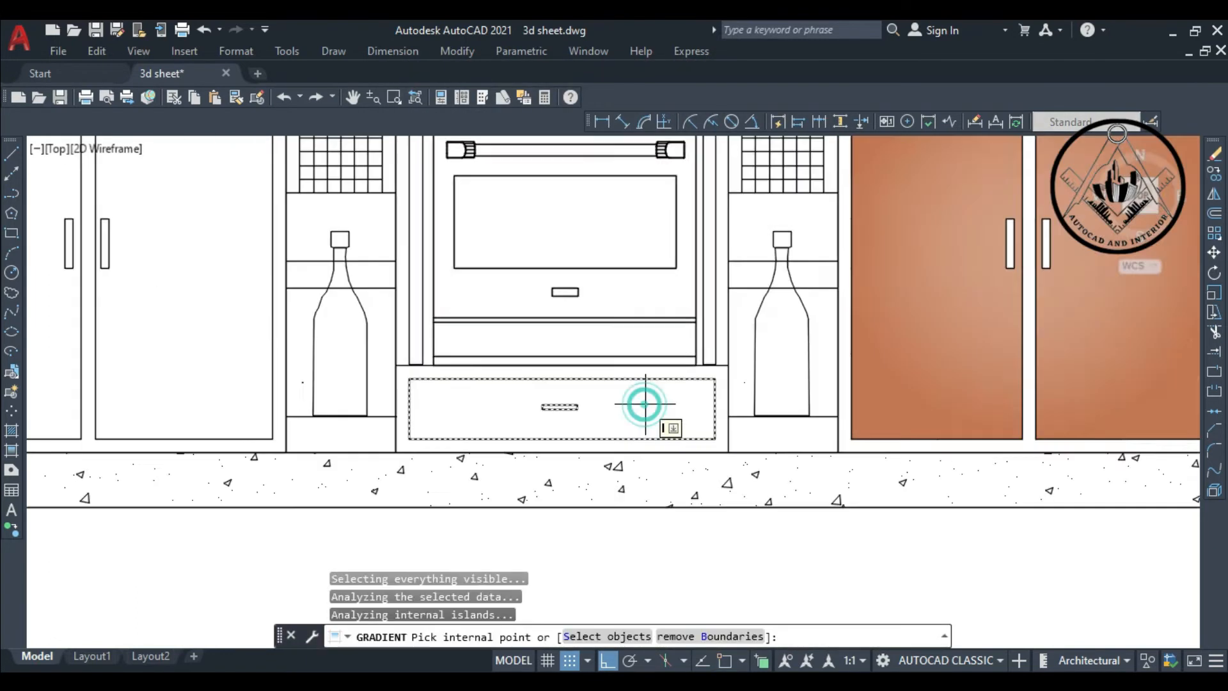
scroll(644, 405, down, 3)
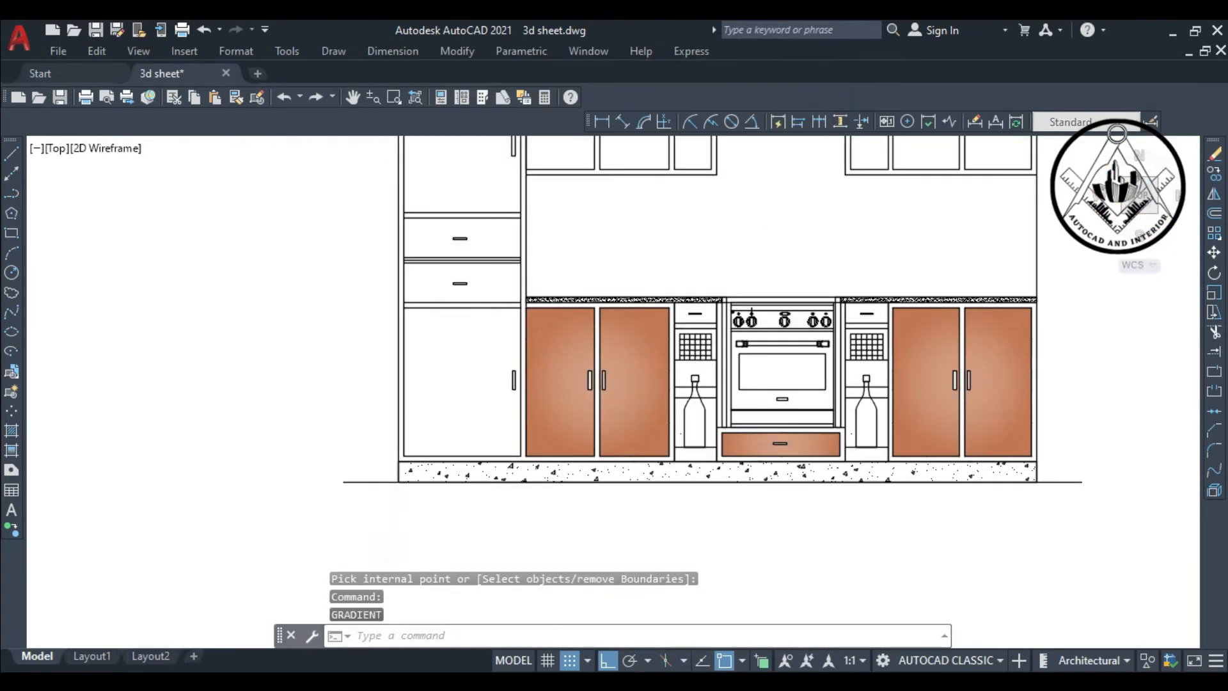
click(466, 386)
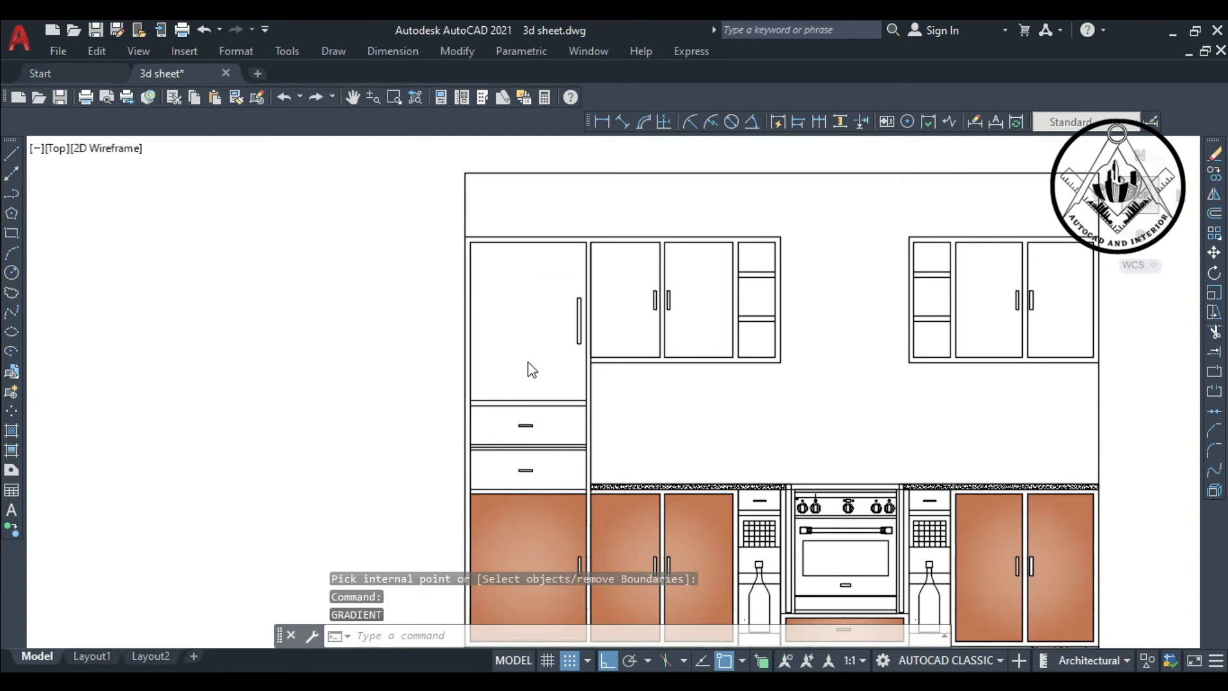
Fill the tall cabinet's upper door and the upper cabinet doors on both sides with the same gradient
click(537, 351)
key(Return)
click(695, 125)
click(707, 326)
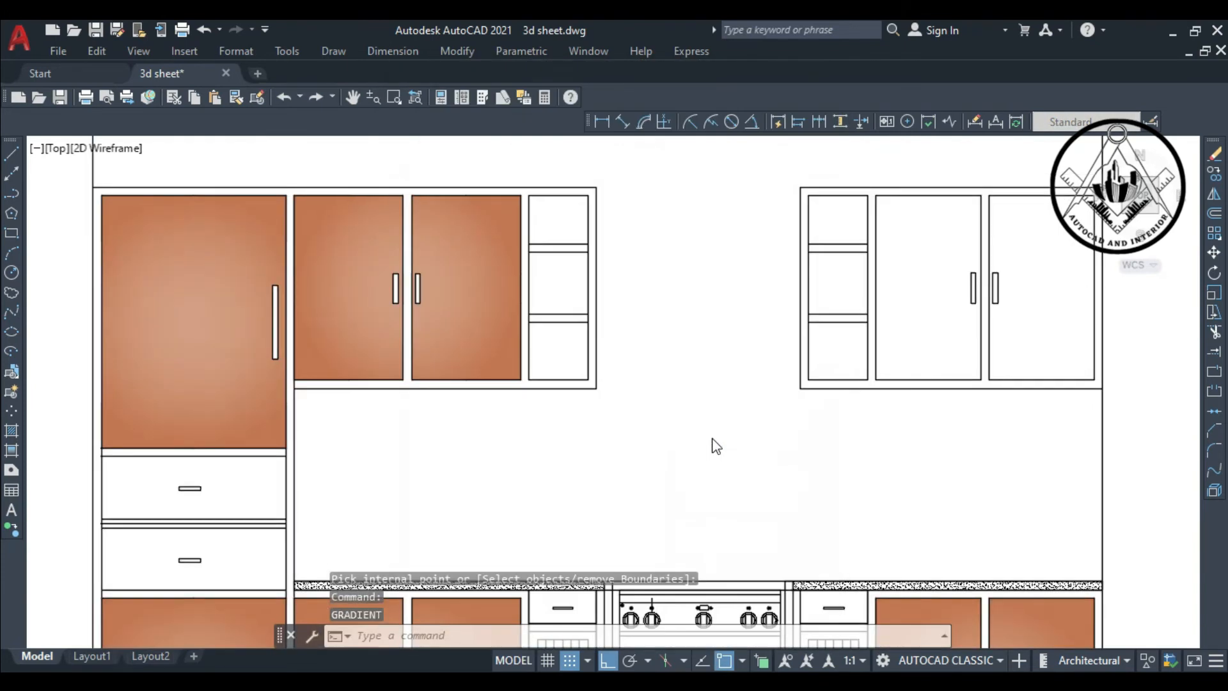
click(919, 324)
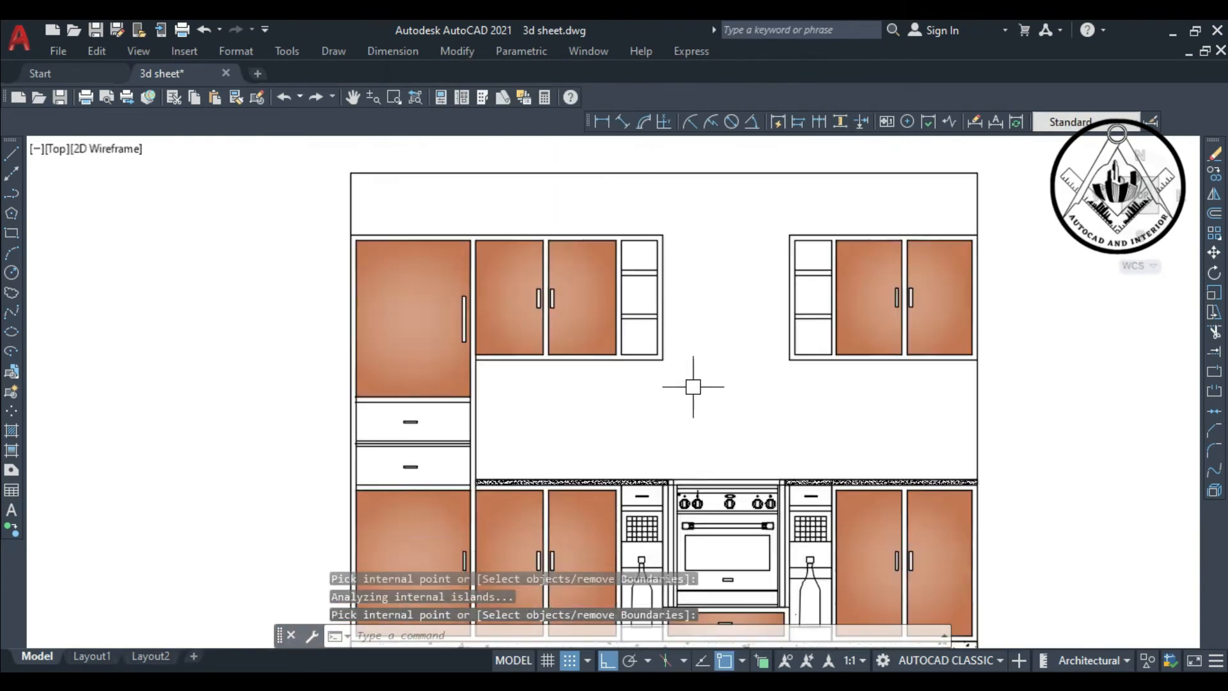
scroll(697, 385, down, 3)
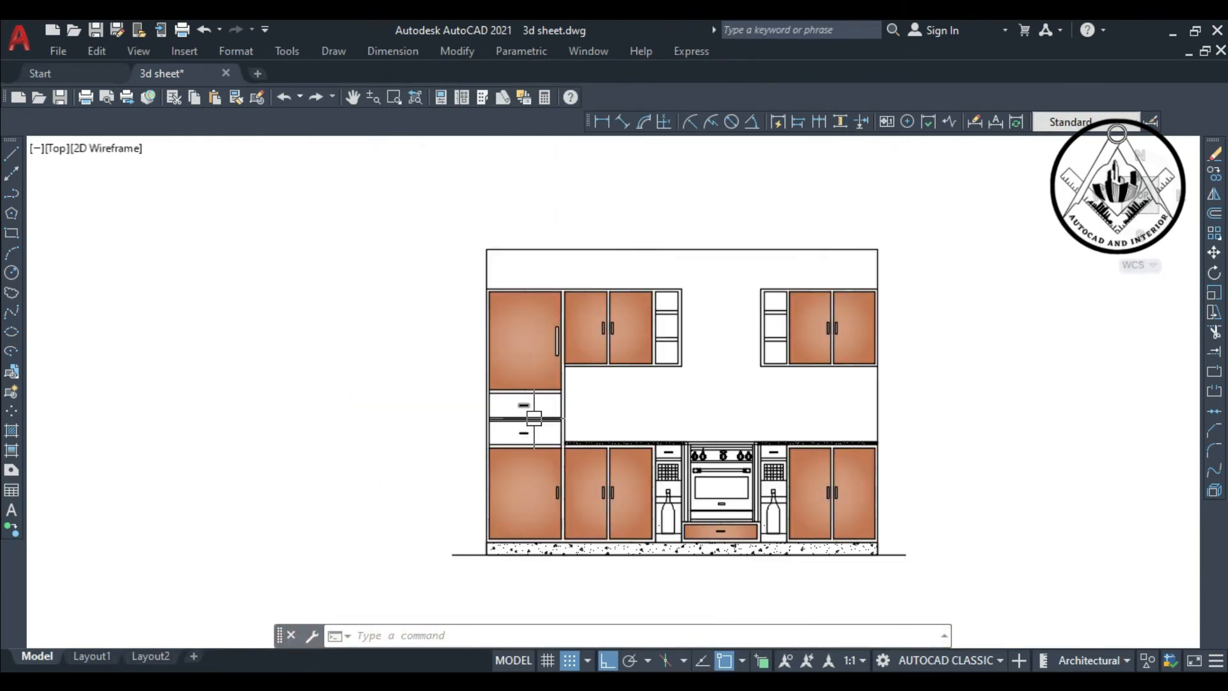
key(Return)
click(513, 167)
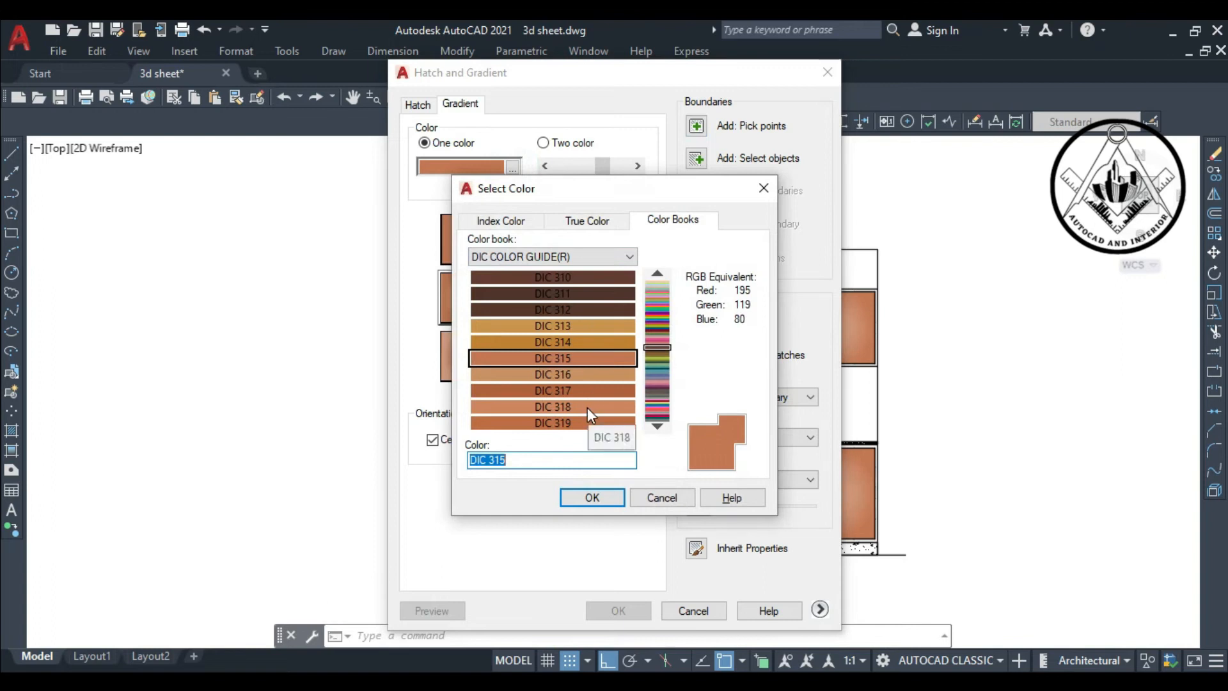
click(592, 497)
click(696, 126)
click(557, 447)
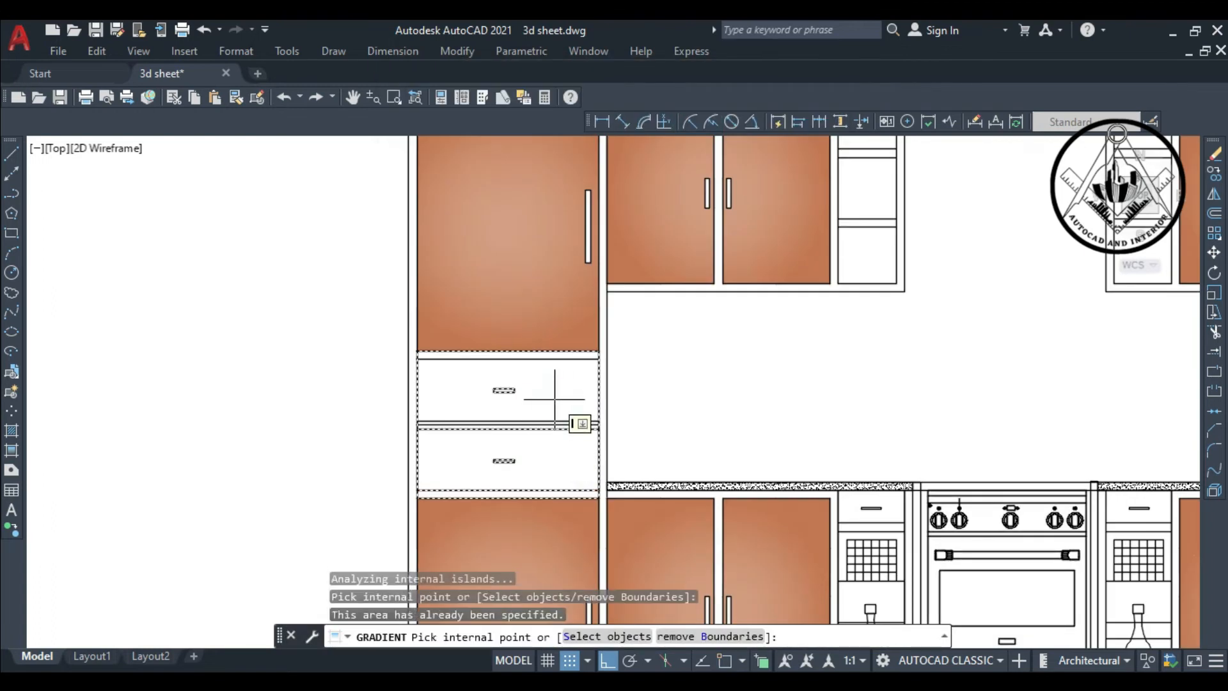
key(Escape)
Draw a rectangle around the tall cabinet's upper drawer front to give it a closed boundary
text(rec)
key(Return)
key(F8)
key(F3)
scroll(424, 365, up, 4)
click(408, 349)
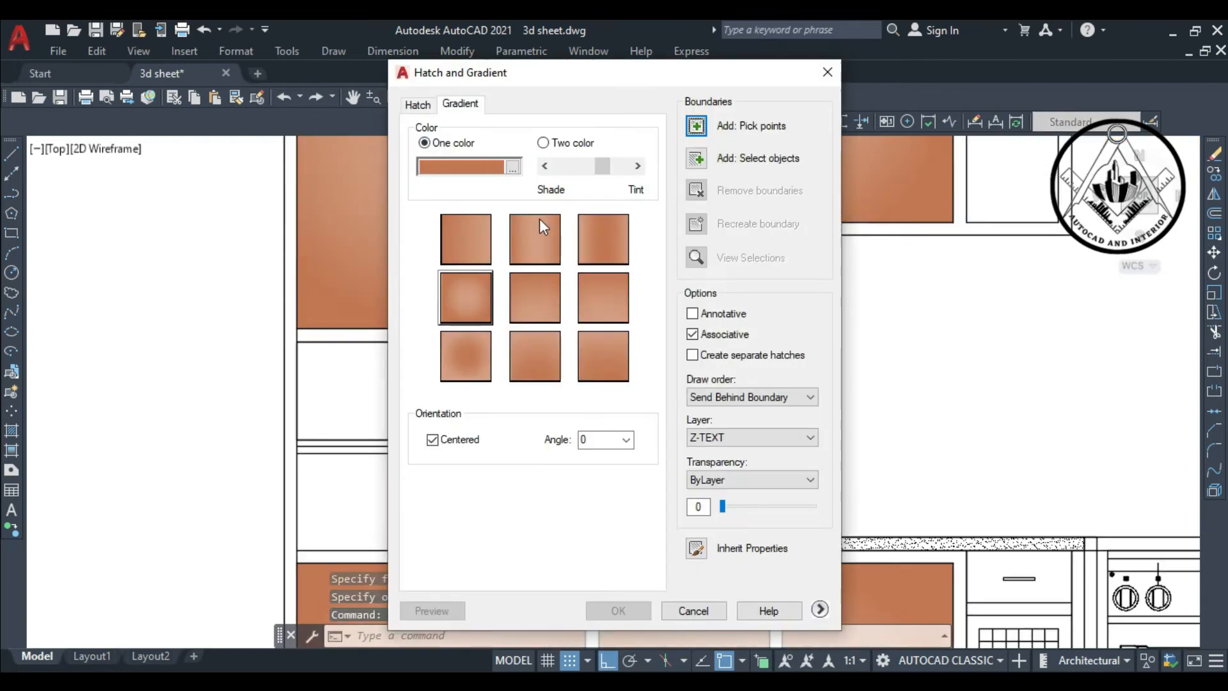
Fill the tall cabinet's drawer fronts with a one-color gradient in DIC 313 from the DIC COLOR GUIDE(R) book
click(513, 168)
click(591, 497)
click(696, 127)
click(497, 390)
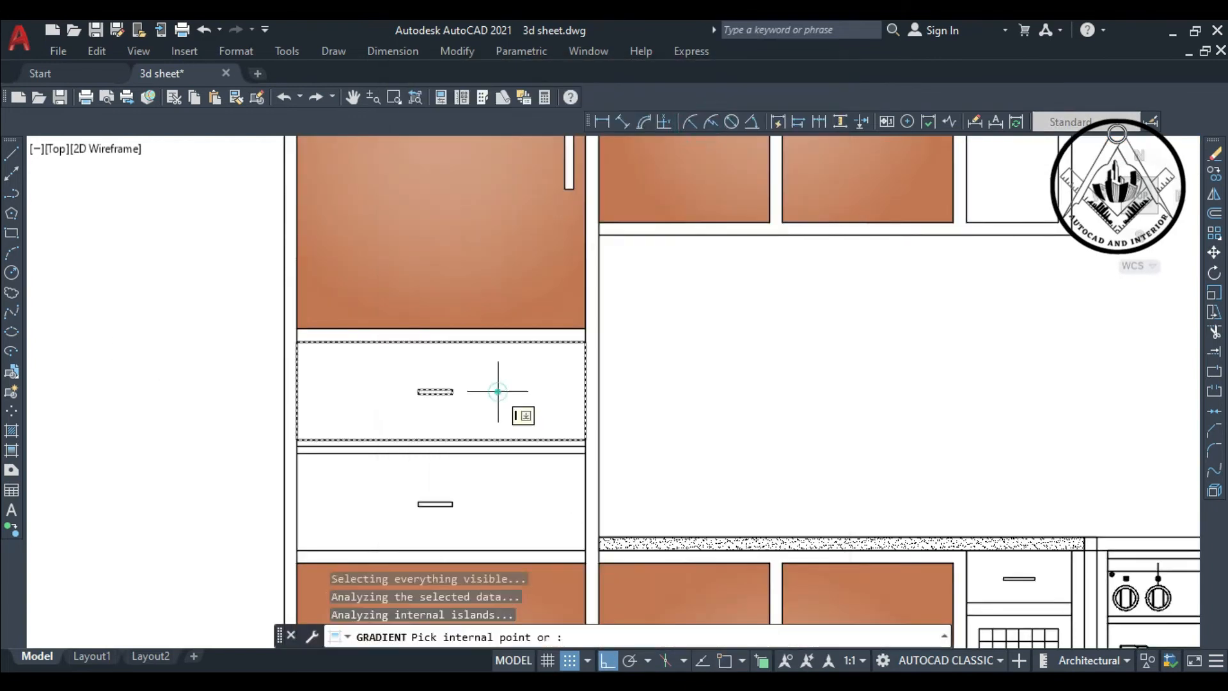
scroll(498, 391, down, 6)
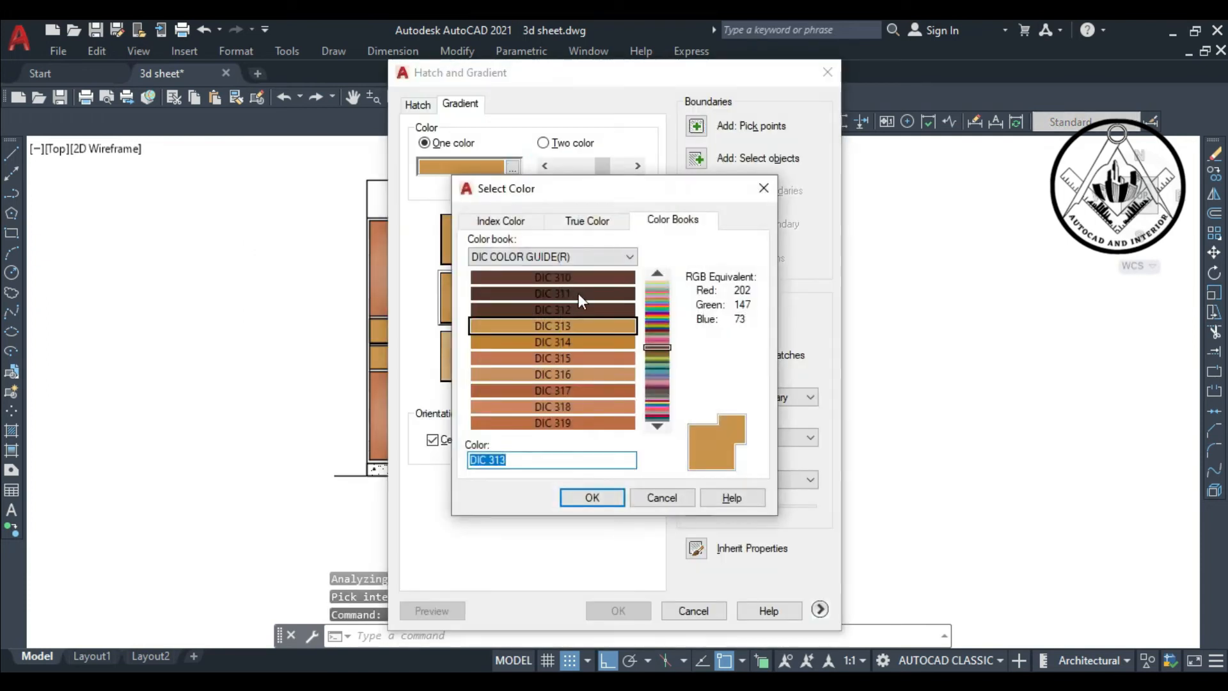
Set up a dark-brown one-color gradient with a reduced tint and the inverted cylindrical pattern
click(581, 497)
drag(602, 166, 585, 166)
click(603, 239)
click(696, 126)
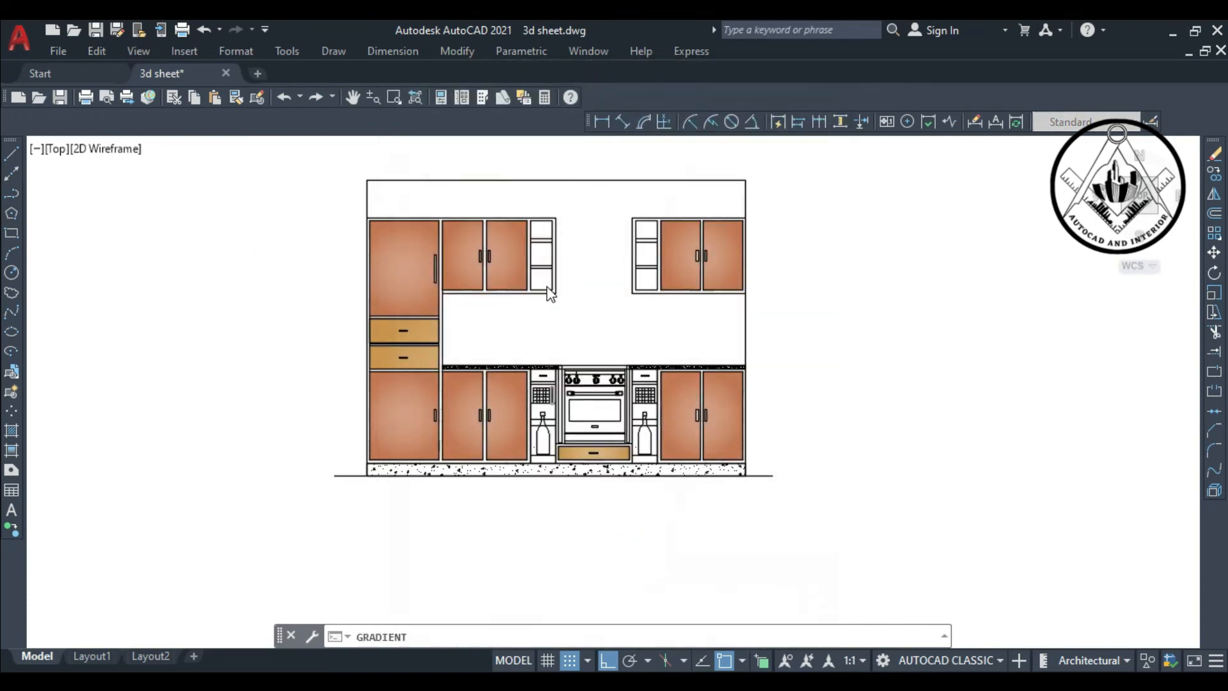
Fill the frames of the tall cabinet and of the upper cabinets on both sides with the dark-brown gradient
scroll(550, 290, up, 6)
click(550, 291)
click(798, 215)
scroll(543, 276, down, 7)
scroll(452, 268, up, 4)
scroll(452, 268, down, 6)
click(575, 356)
key(Return)
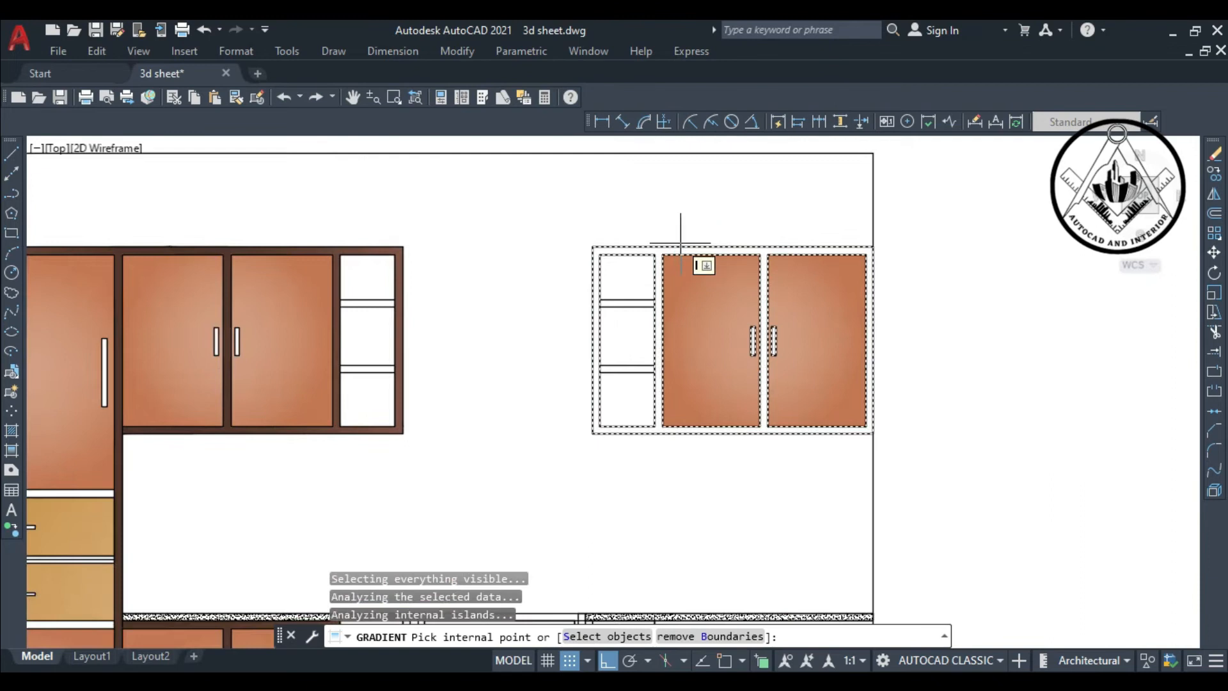
scroll(680, 243, down, 6)
key(Return)
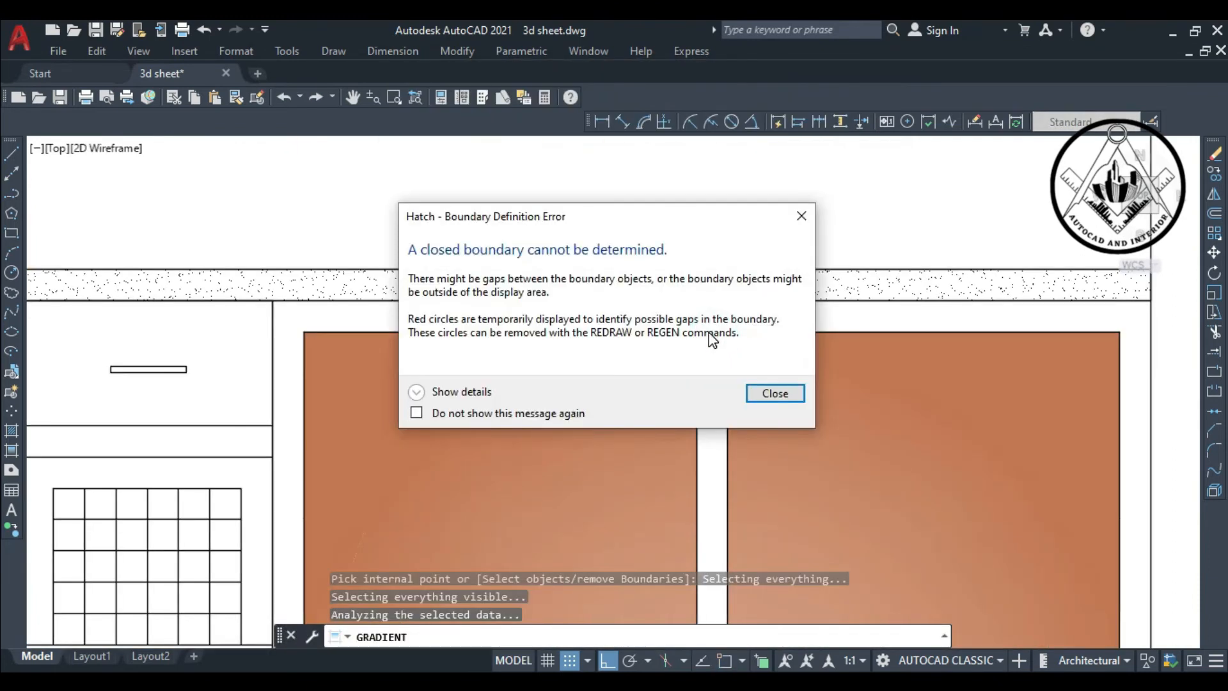
Dismiss the boundary error and start tracing the right lower cabinet's outline to close the gaps in its frame
click(776, 392)
scroll(719, 407, down, 3)
key(Return)
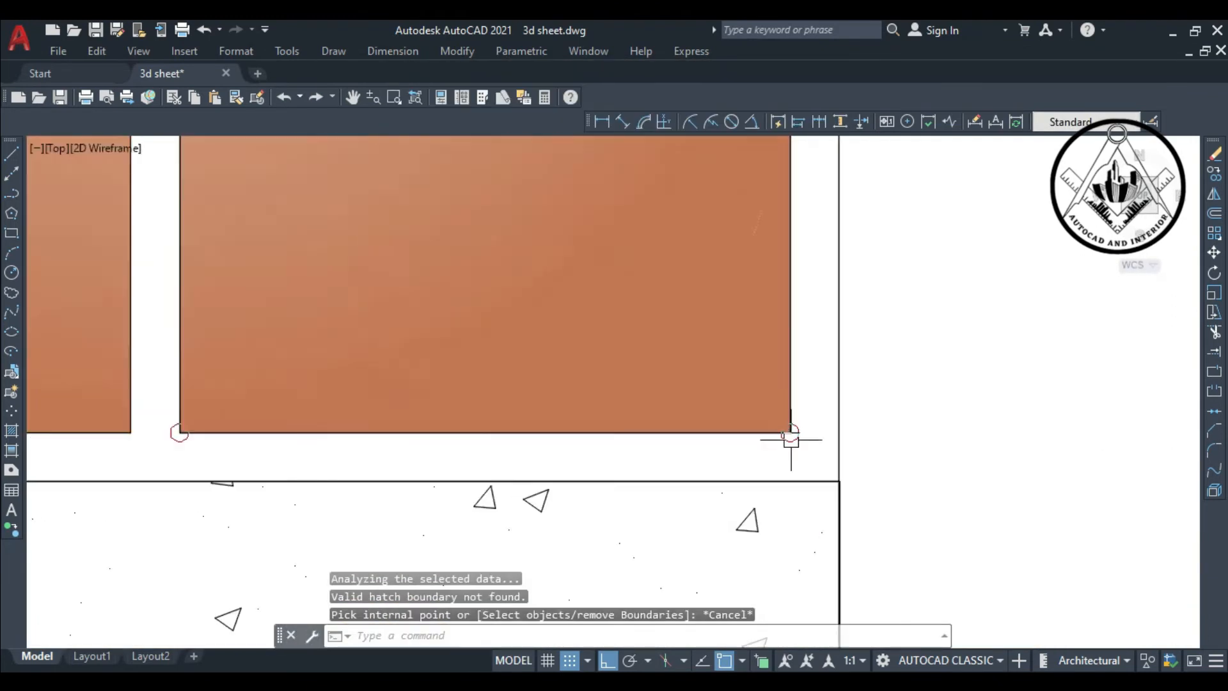
scroll(793, 434, down, 4)
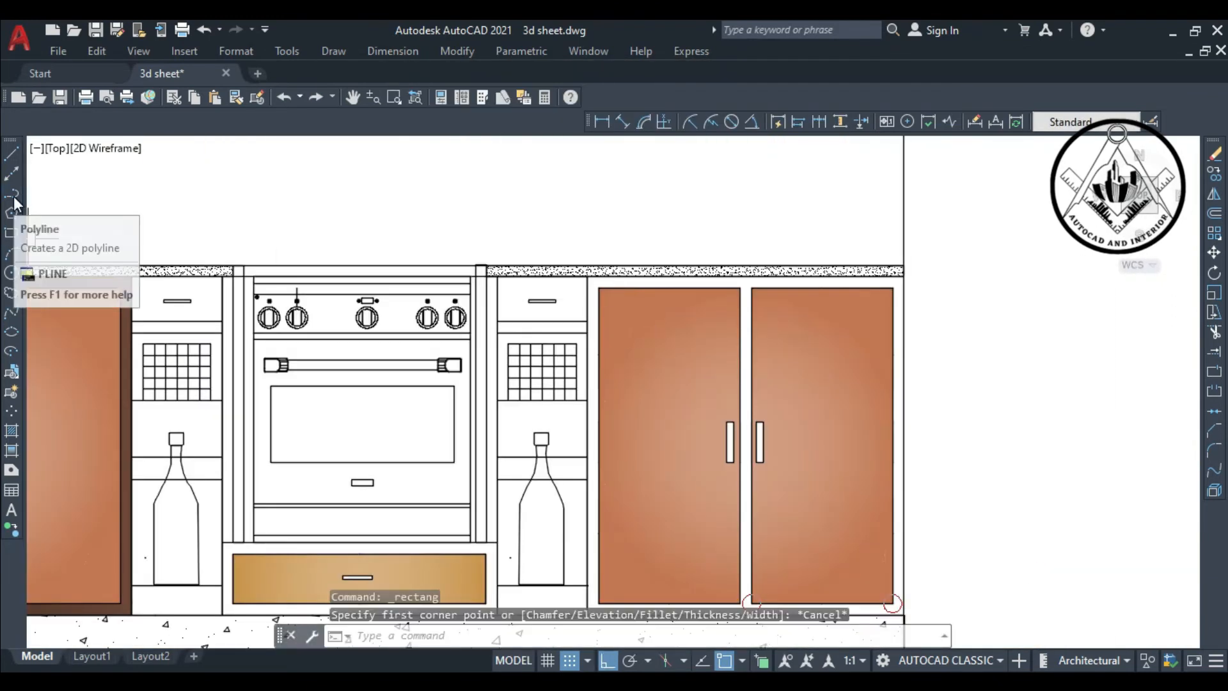
click(11, 172)
scroll(609, 285, up, 4)
click(608, 289)
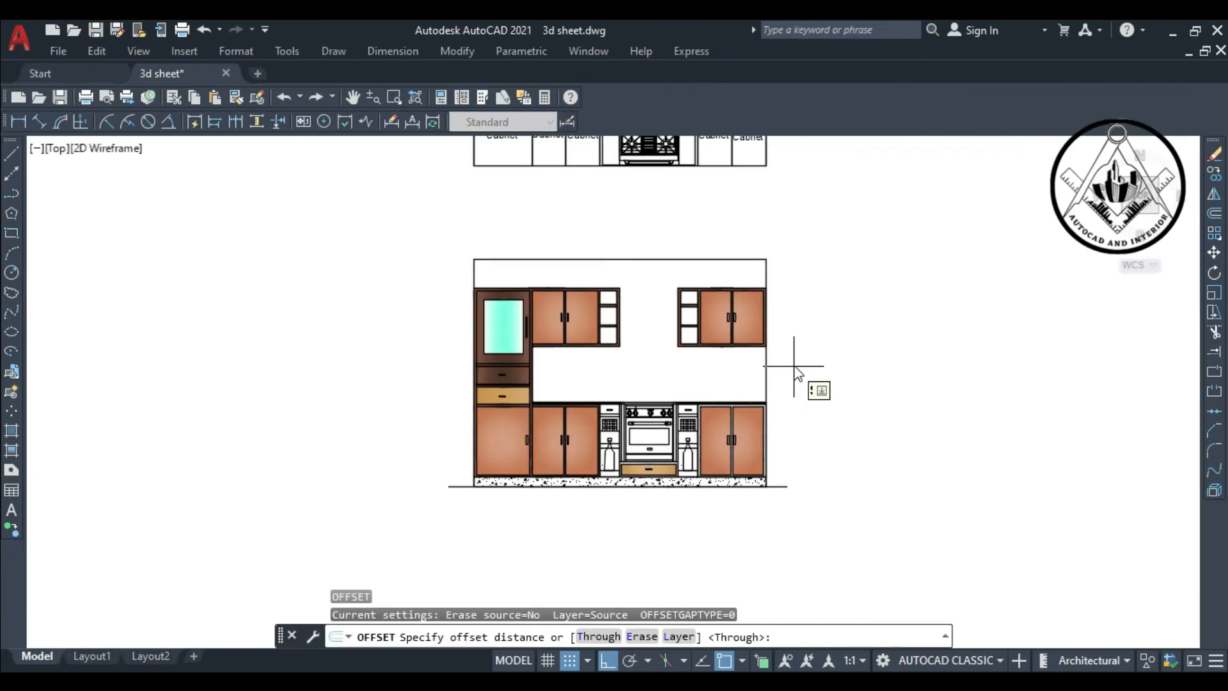
Offset the bottom edge of the right upper cabinet 1' downward as the horizontal backsplash tile joint
text(1')
key(Return)
scroll(792, 365, up, 4)
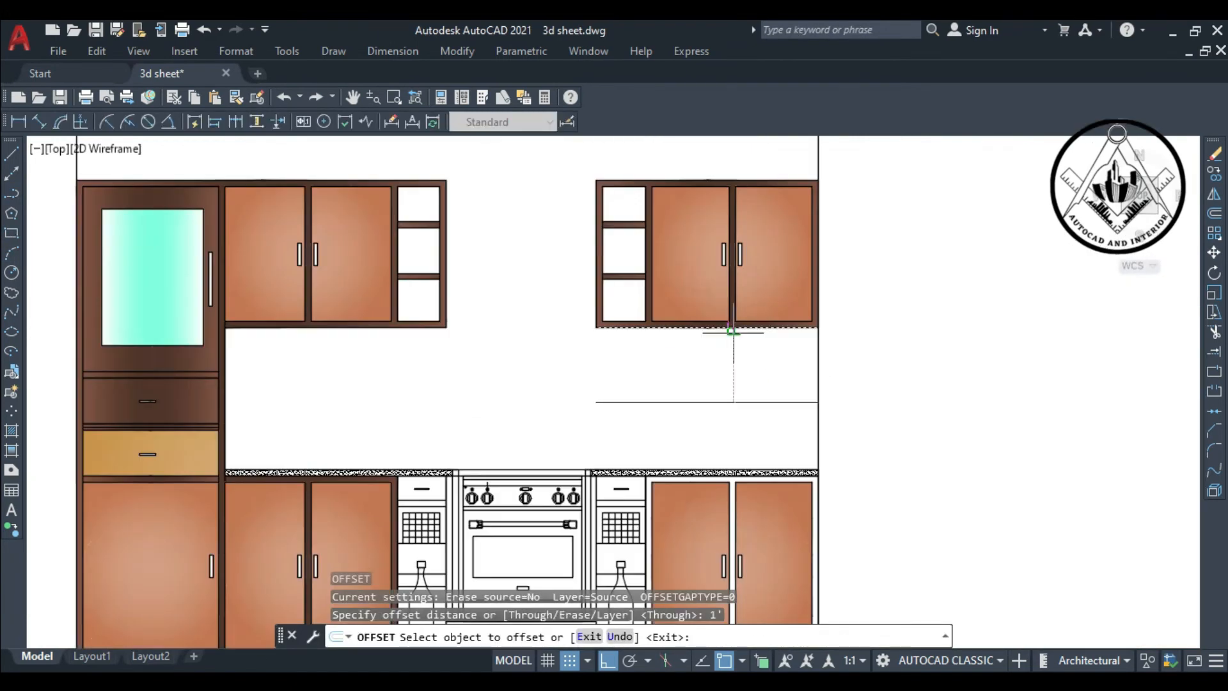
click(733, 332)
click(731, 371)
key(Escape)
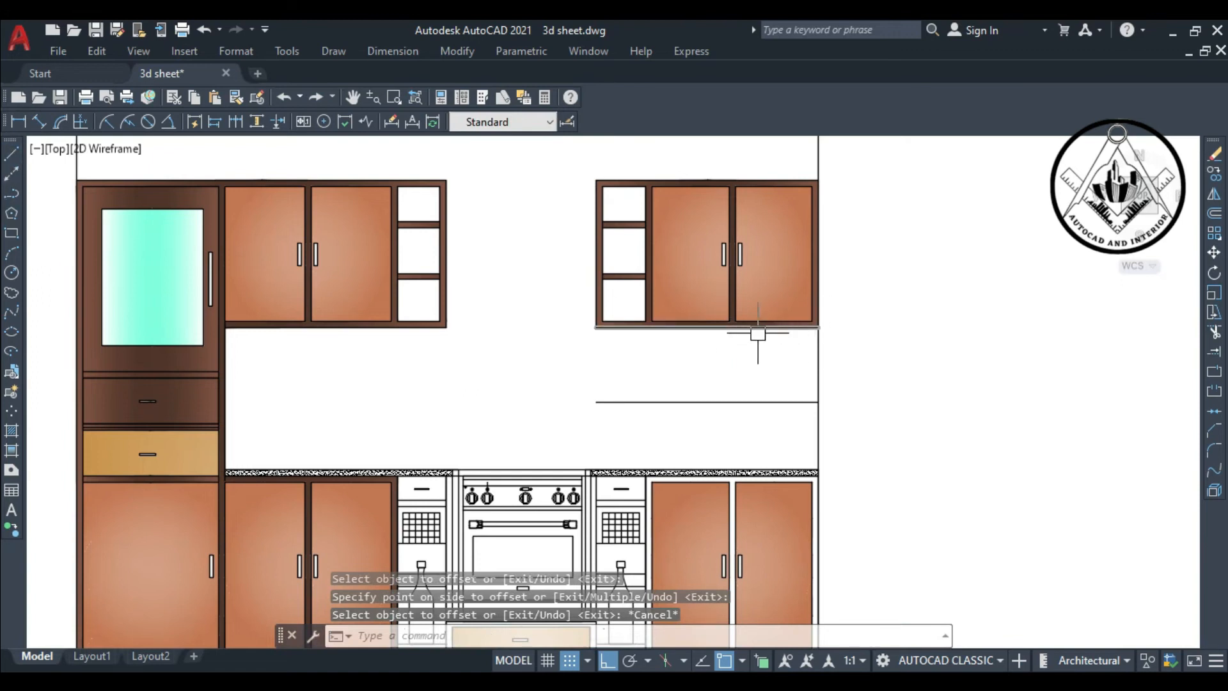
Draw a vertical line from the right upper cabinet's outer bottom corner down to the countertop
click(12, 154)
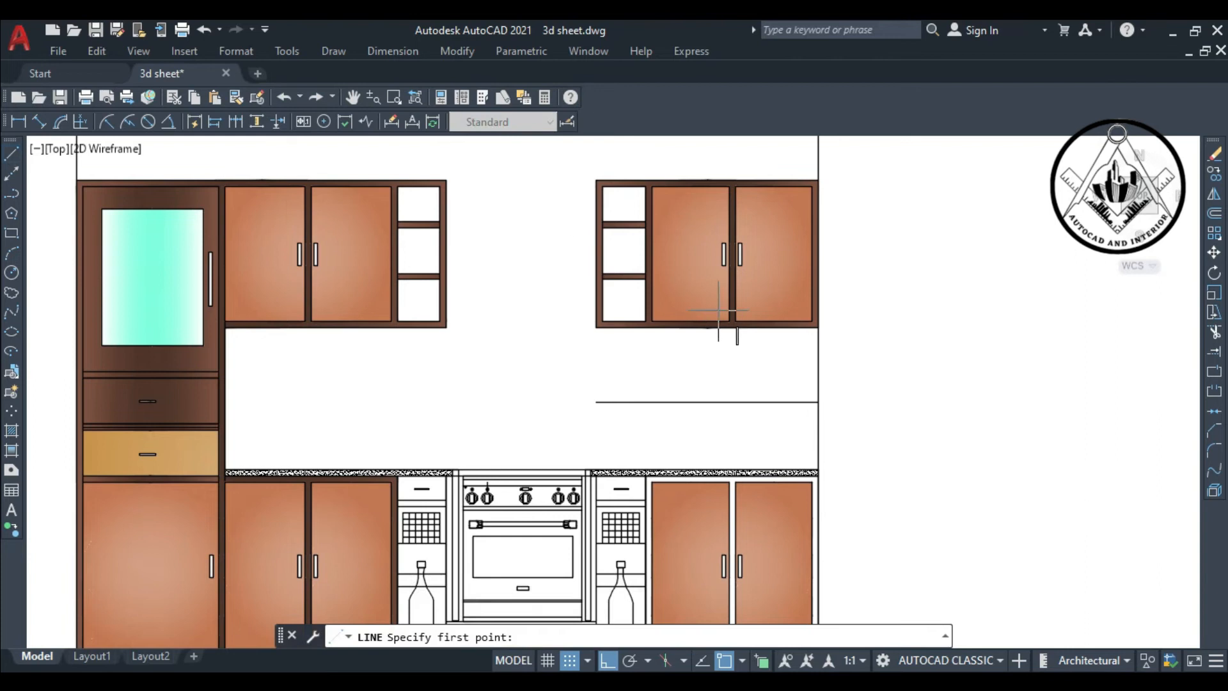
click(818, 327)
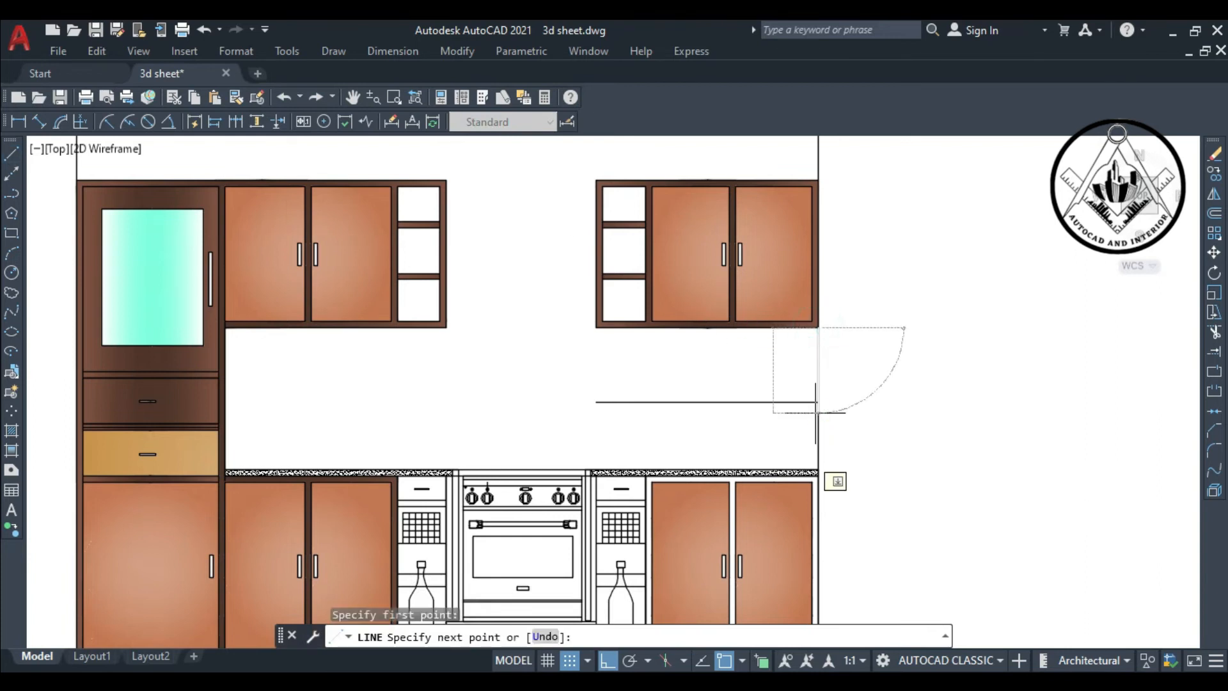
click(818, 470)
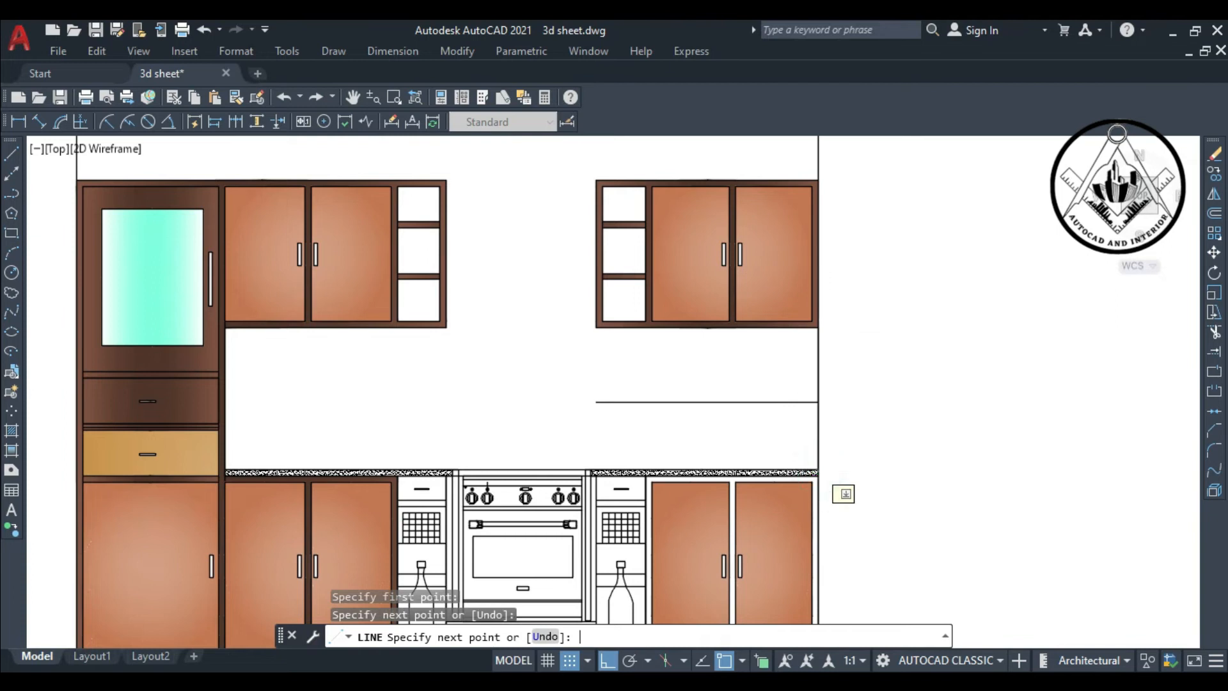
key(Return)
Offset the vertical backsplash line 1' toward the tall cabinet seven times in succession to form the tile joints
text(o)
key(Return)
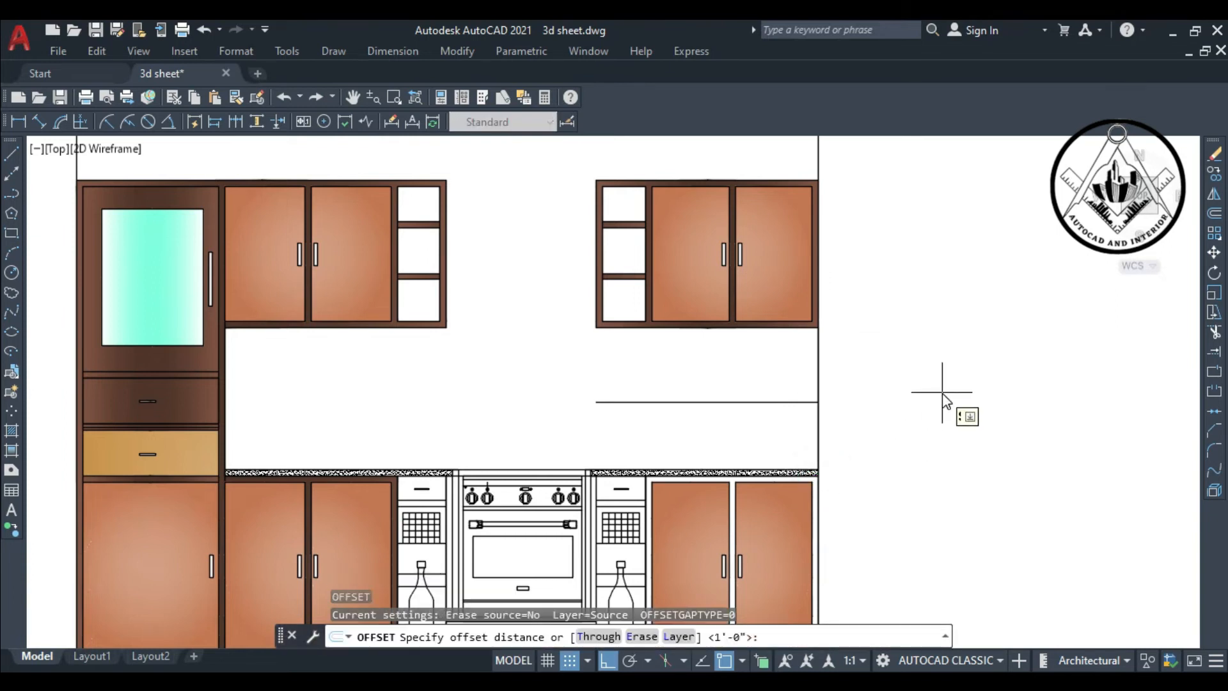
key(Return)
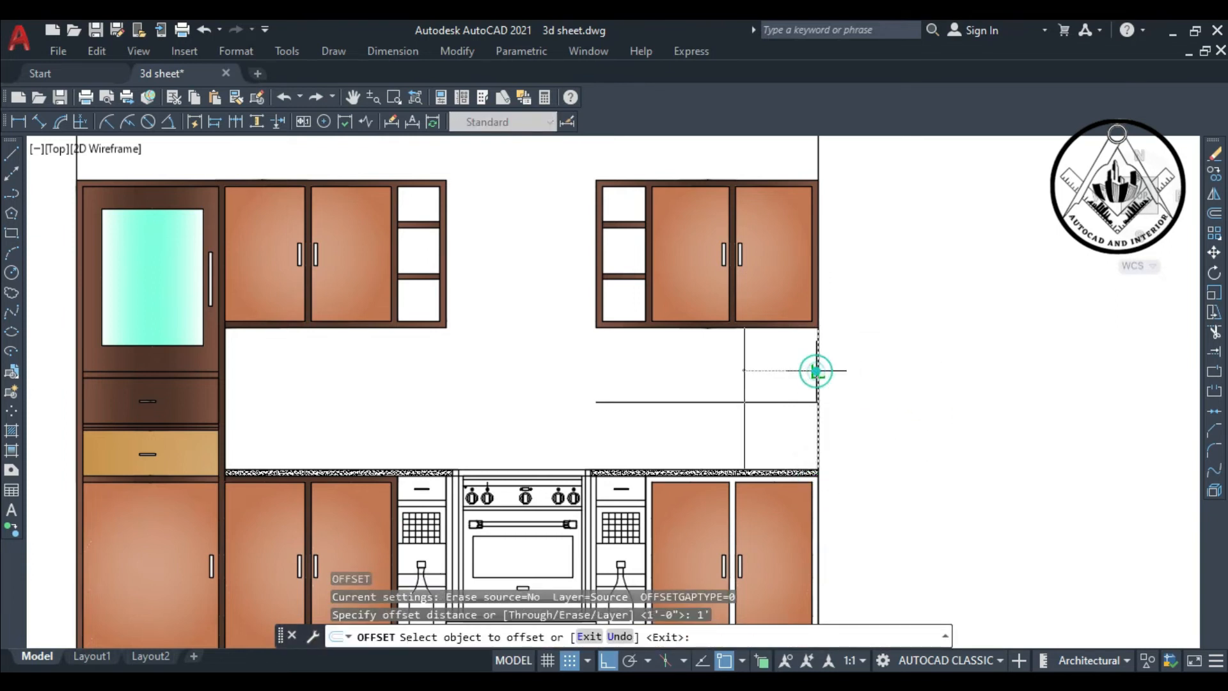
click(815, 371)
click(708, 360)
click(743, 367)
click(617, 369)
click(669, 373)
click(539, 376)
click(594, 376)
click(501, 371)
click(523, 375)
click(449, 377)
click(448, 386)
click(391, 384)
click(375, 385)
click(289, 388)
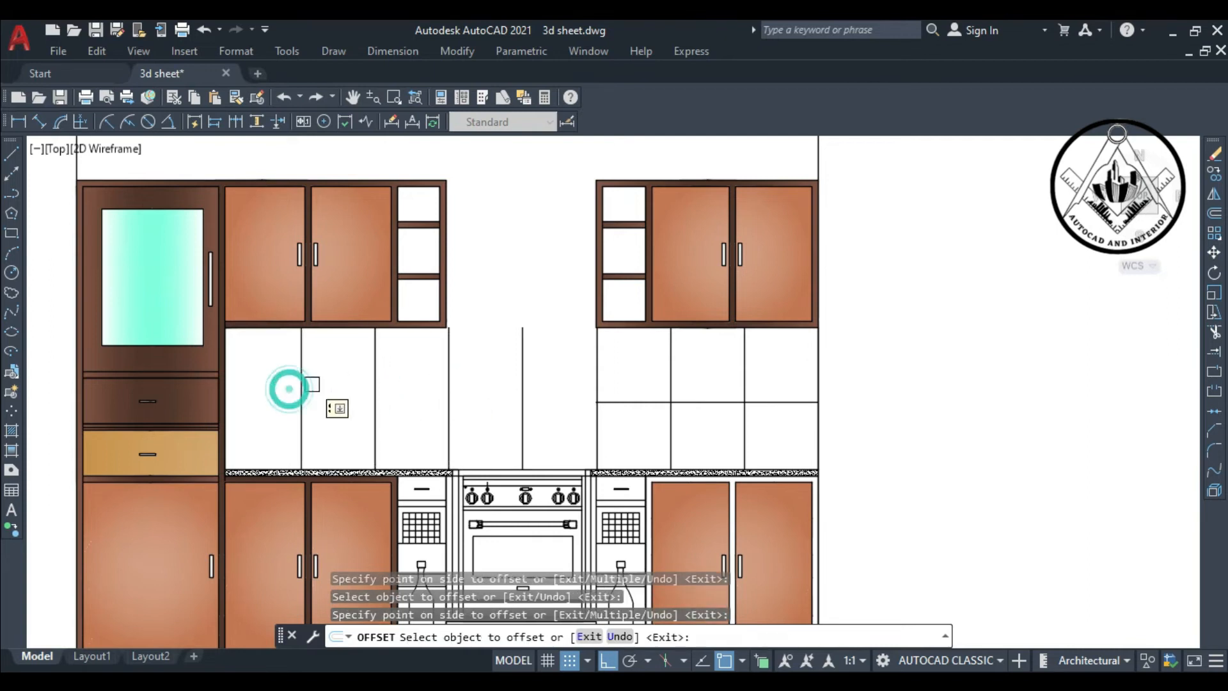
key(Escape)
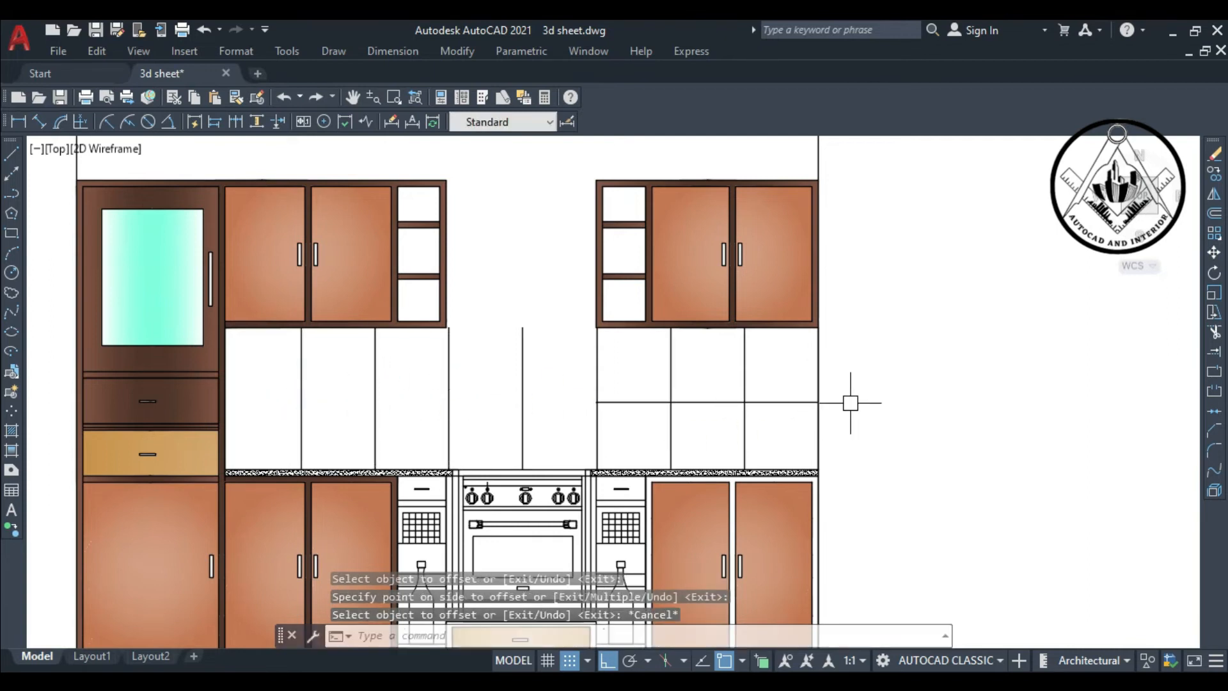
Extend the horizontal tile joint across the backsplash to the tall cabinet
key(Return)
click(569, 402)
click(496, 401)
click(355, 402)
scroll(543, 364, down, 6)
key(Escape)
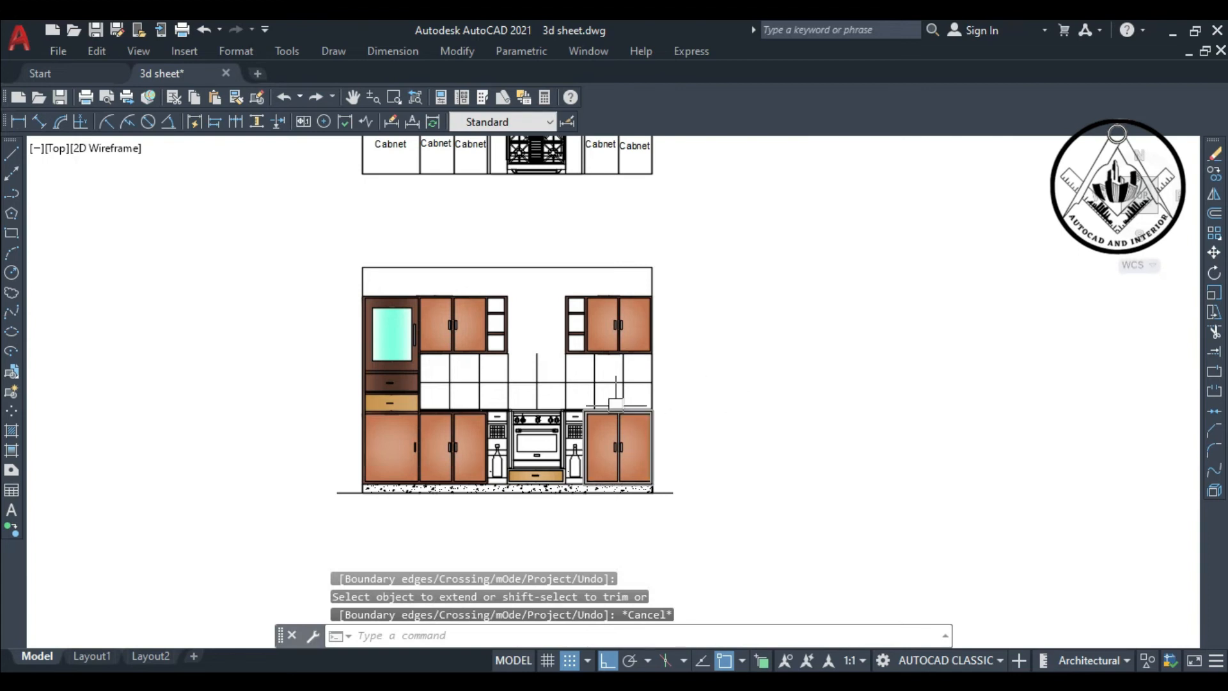
Trim the leftover line segments at countertop level on both sides of the oven
scroll(615, 404, up, 4)
scroll(667, 387, down, 2)
scroll(768, 410, up, 2)
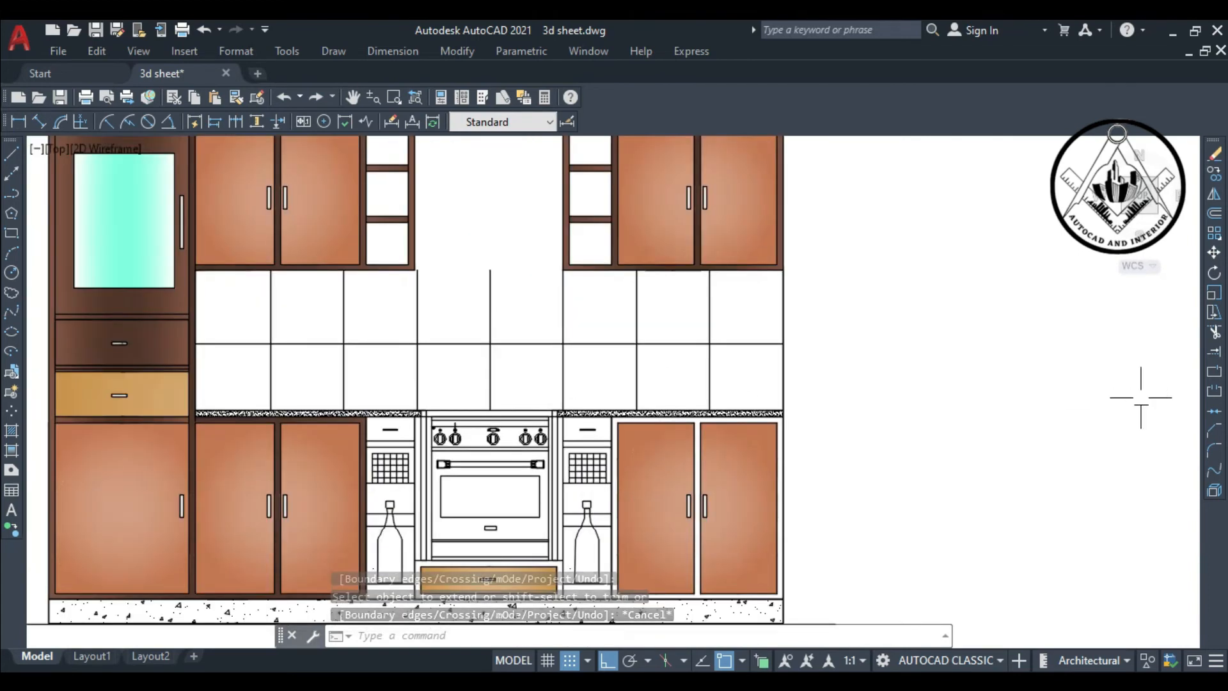
key(Return)
scroll(435, 414, up, 6)
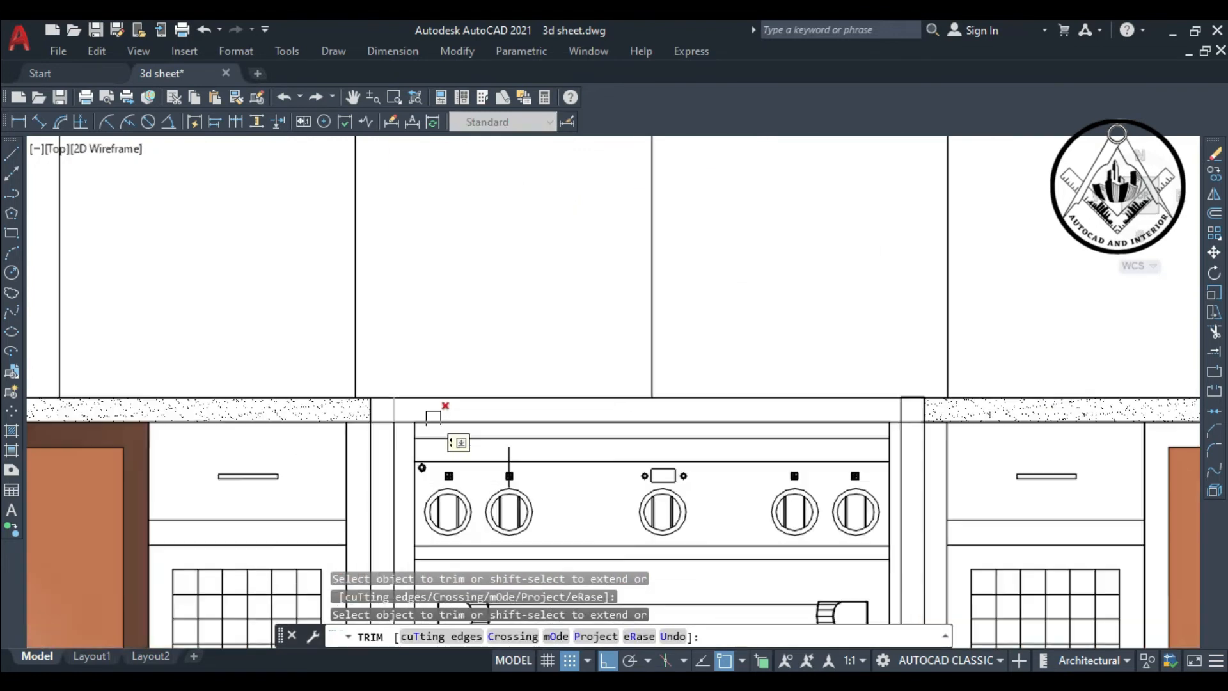
click(393, 412)
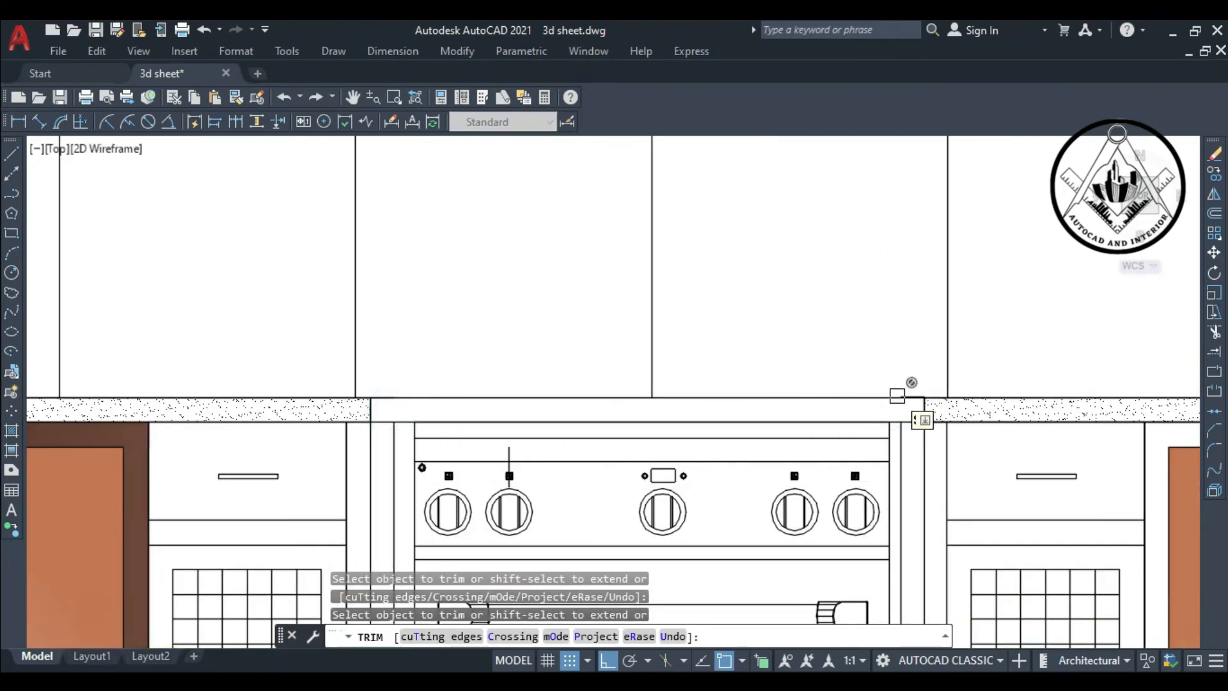
click(909, 399)
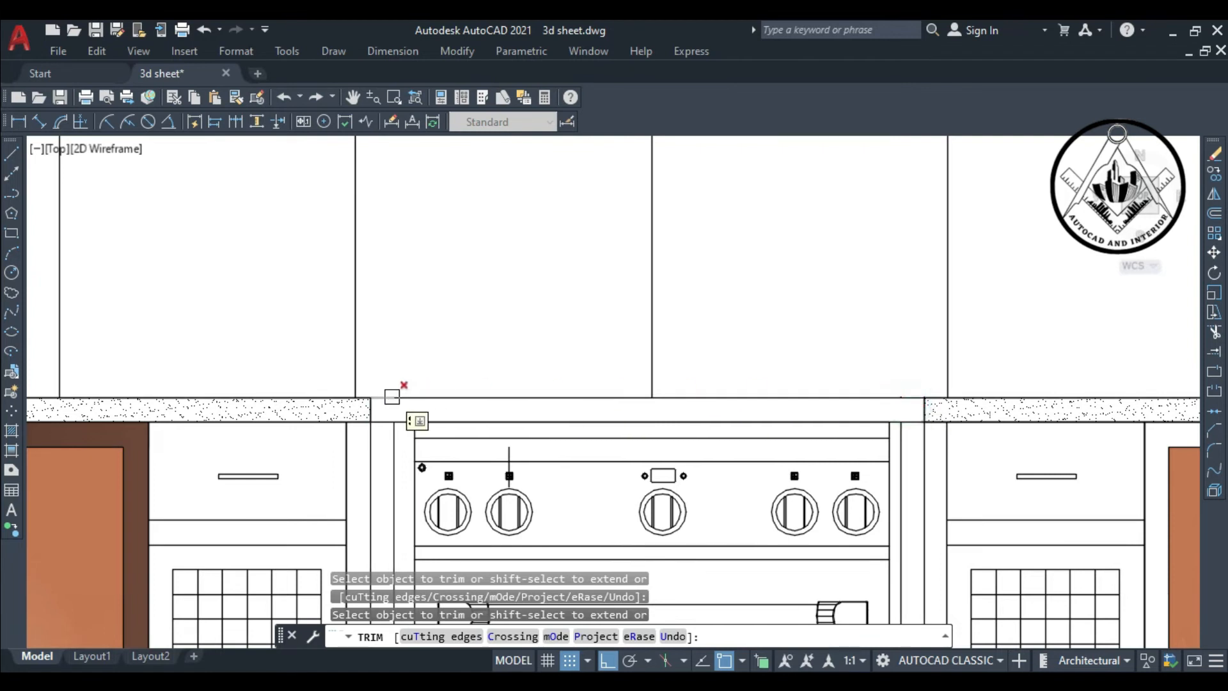
scroll(678, 380, down, 9)
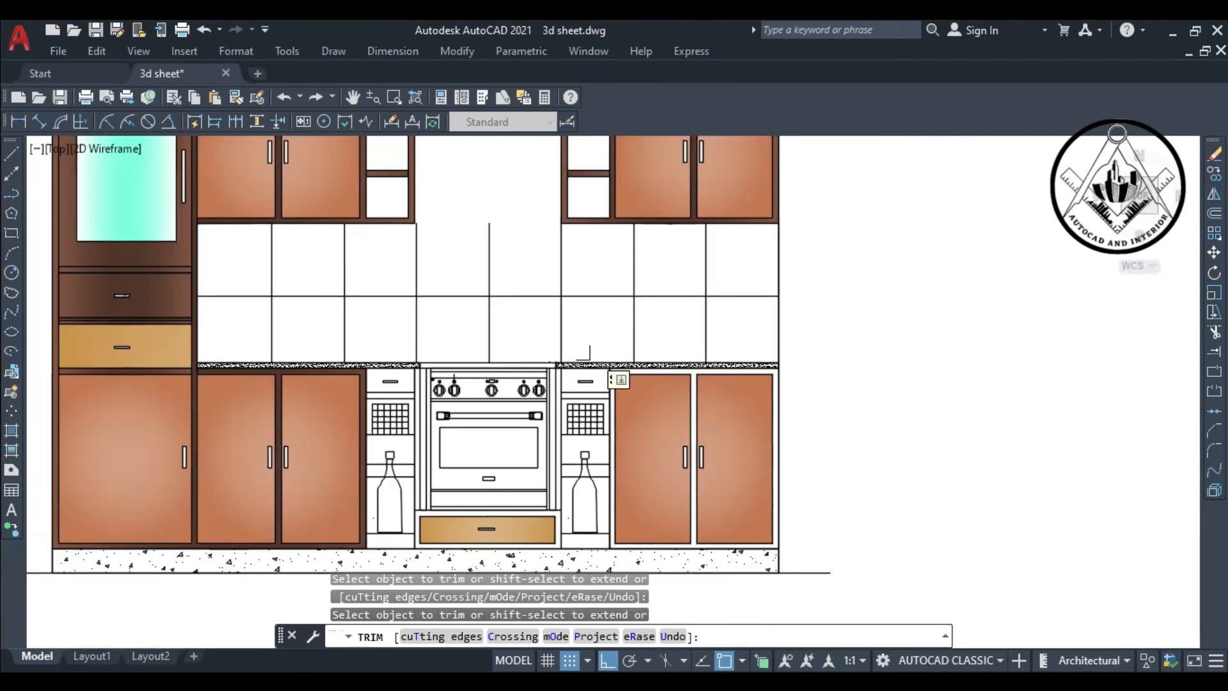
key(Escape)
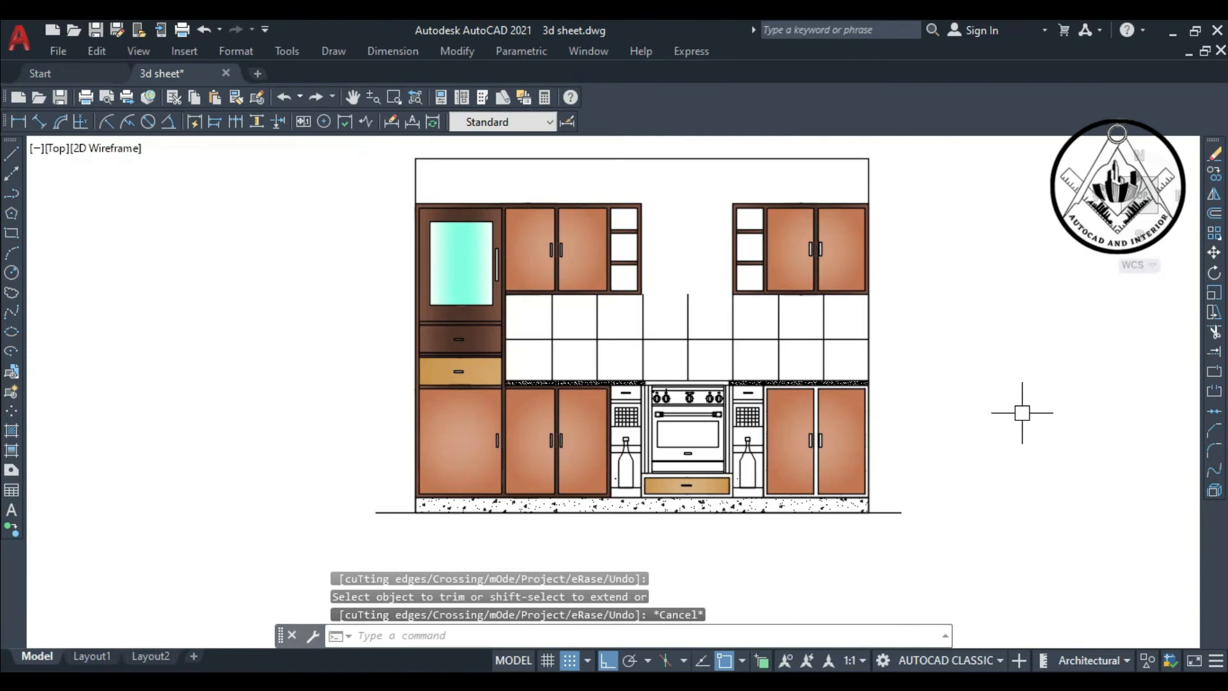
Fill the right lower cabinet's frame with the dark-brown gradient
click(841, 448)
key(Escape)
scroll(959, 461, up, 2)
middle_drag(929, 457, 922, 459)
text(gd)
key(Return)
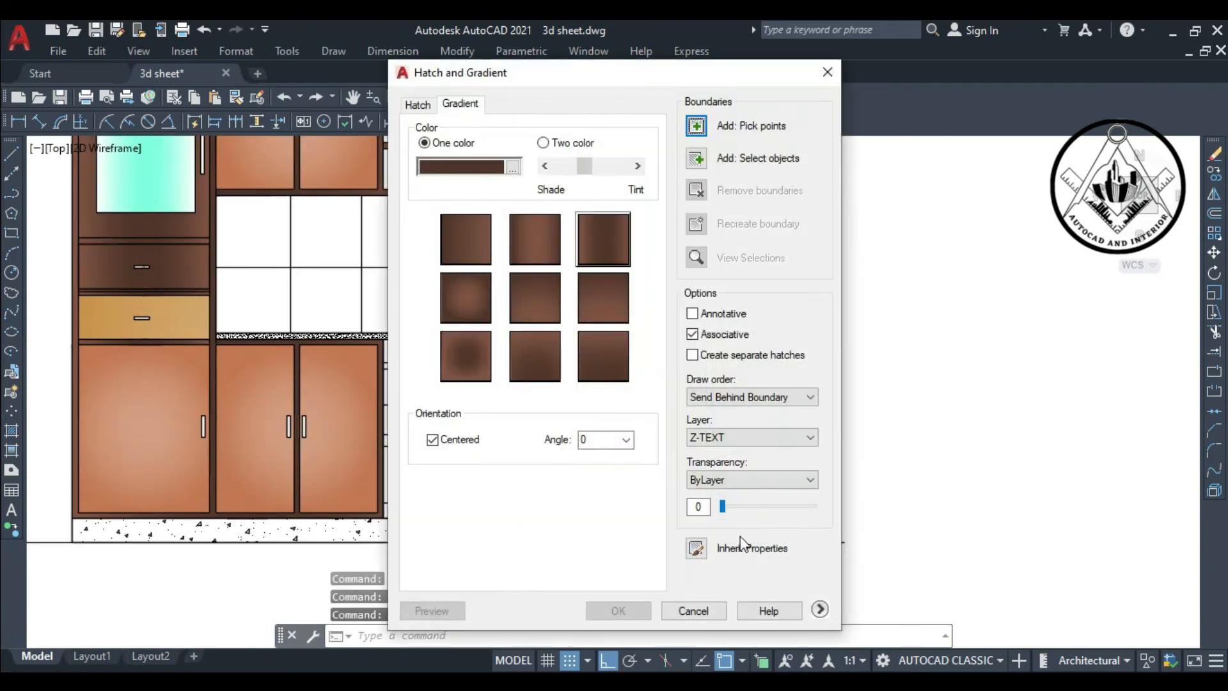
click(697, 546)
click(692, 192)
click(696, 125)
scroll(629, 406, up, 4)
click(629, 402)
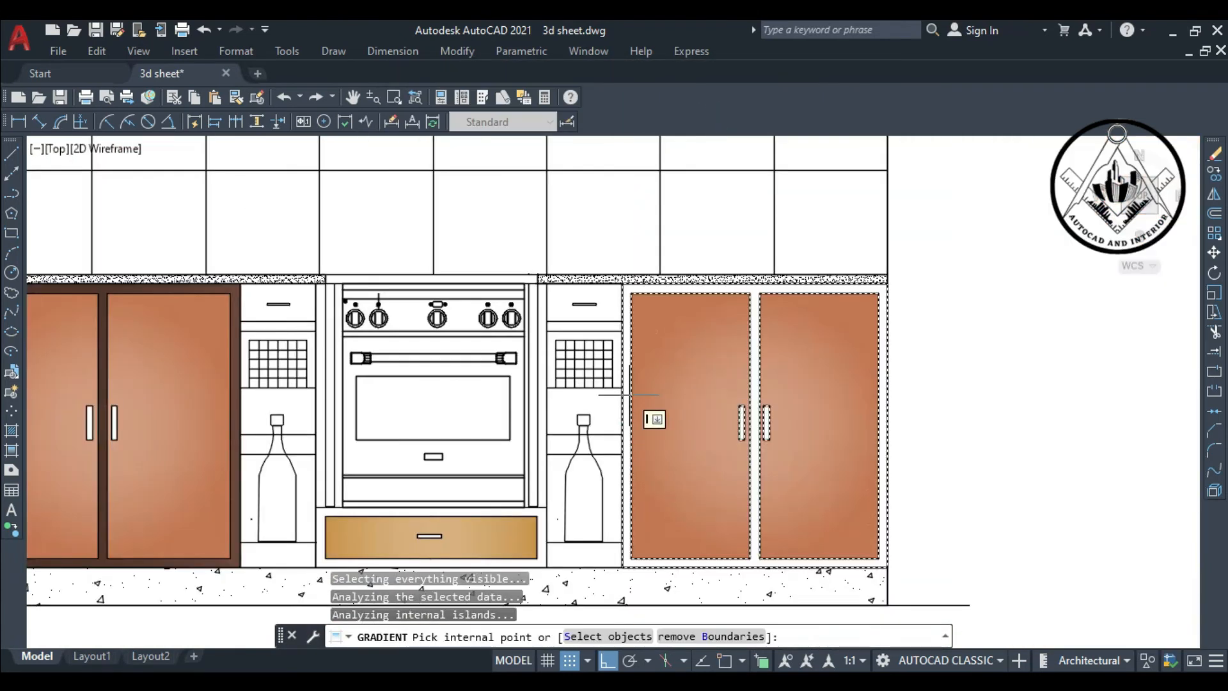
key(Return)
click(619, 610)
Fill the frame around the drawer below the oven with the same dark-brown gradient
scroll(635, 439, down, 2)
middle_drag(634, 439, 754, 426)
scroll(651, 488, up, 4)
key(Return)
key(Return)
click(655, 442)
key(Return)
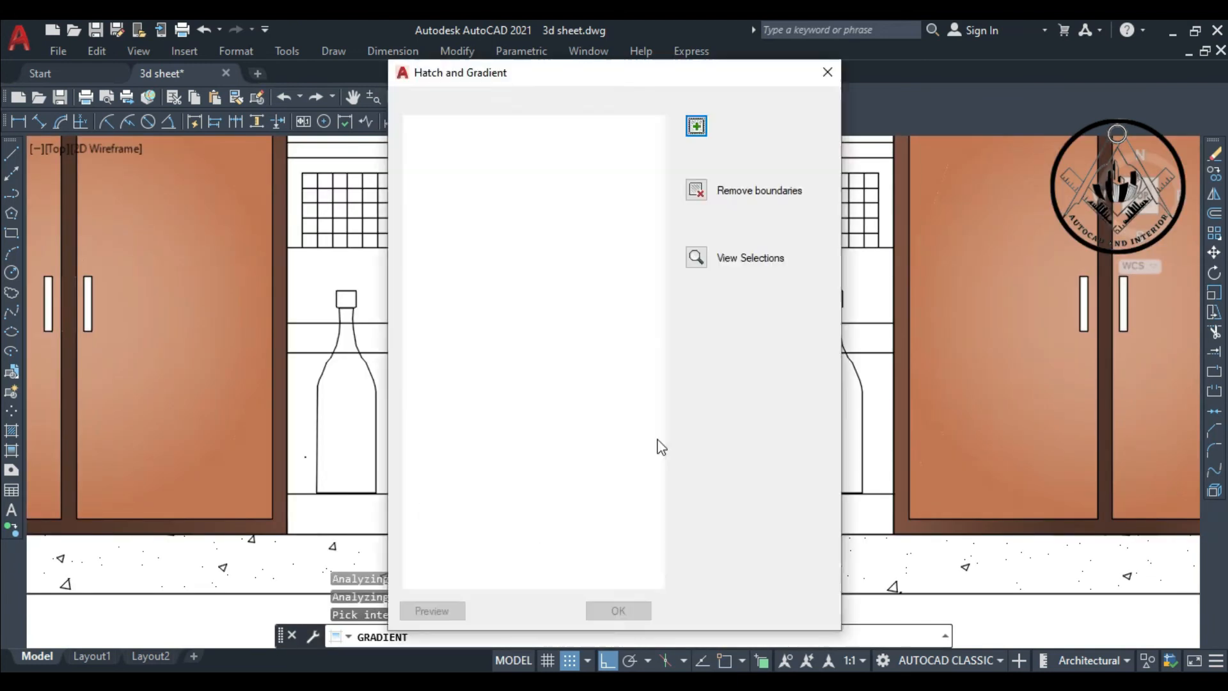
key(Return)
Set up a one-color gradient in a gray from the index colors with an increased tint
scroll(646, 420, down, 6)
key(Return)
click(513, 167)
click(497, 219)
double_click(556, 417)
drag(584, 166, 610, 167)
click(696, 126)
Fill the door handles of the upper, lower and tall cabinets with the gray gradient
scroll(490, 210, up, 6)
click(530, 211)
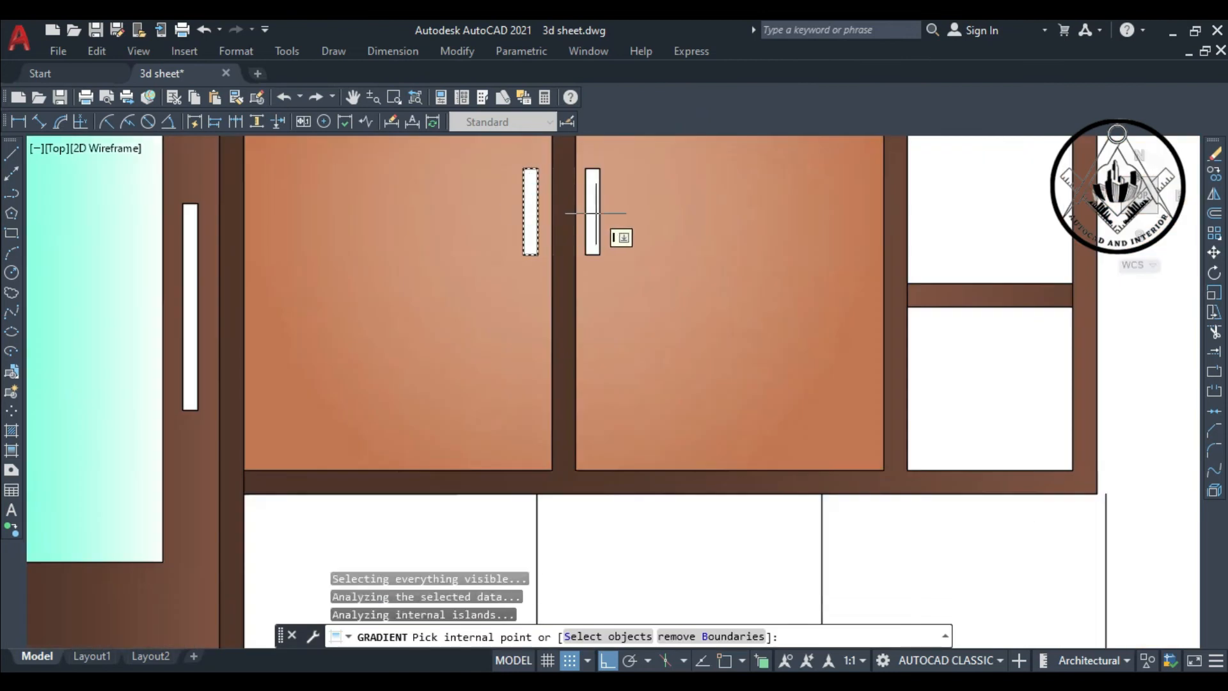
click(592, 213)
scroll(593, 214, down, 4)
middle_drag(524, 351, 646, 397)
scroll(557, 446, up, 6)
click(547, 466)
scroll(557, 450, down, 6)
scroll(904, 505, up, 6)
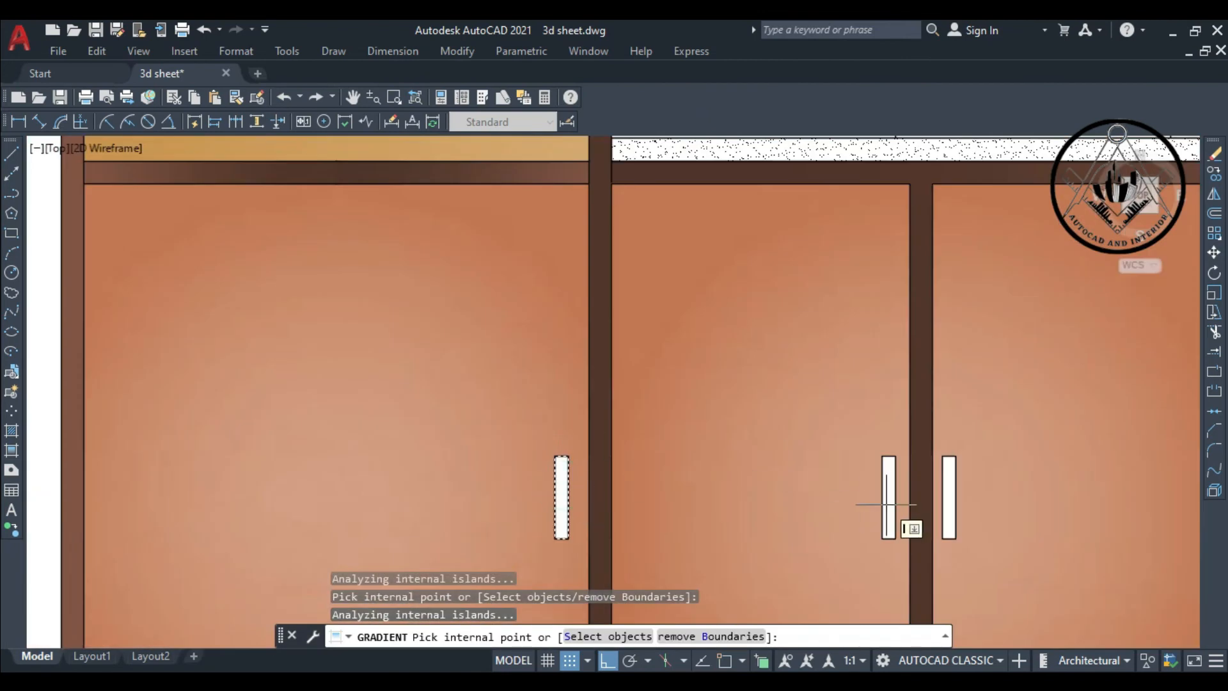
scroll(780, 501, down, 6)
scroll(829, 377, up, 5)
scroll(739, 288, down, 8)
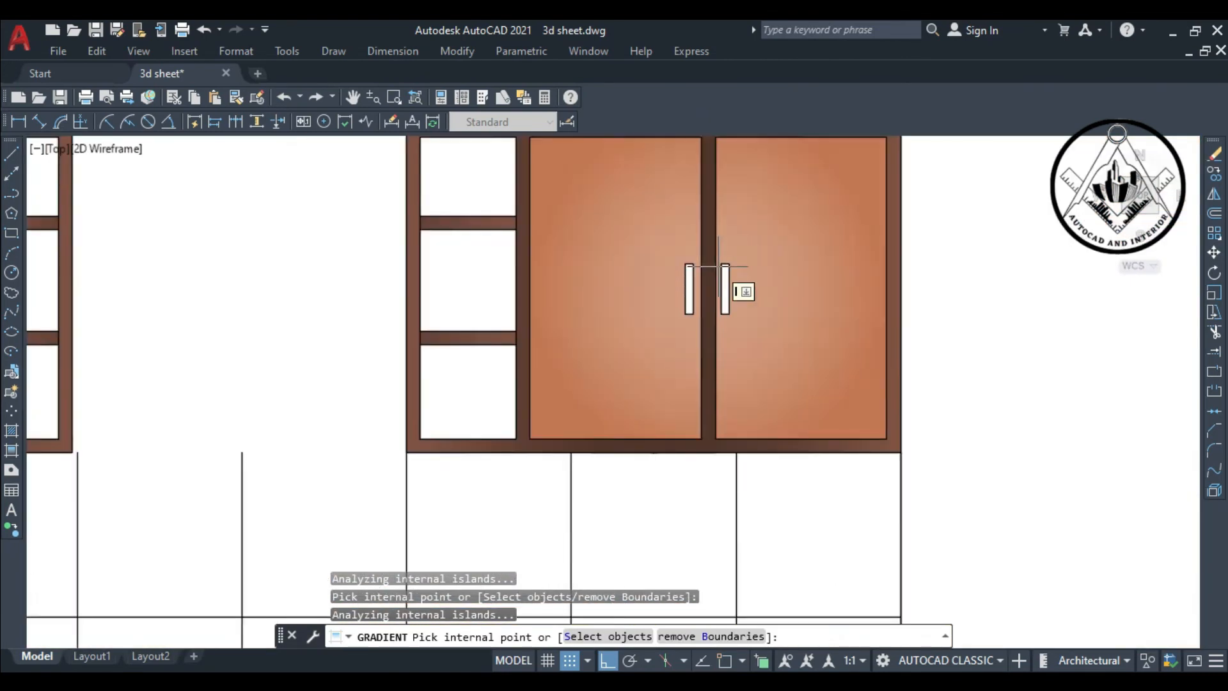
key(Return)
scroll(507, 355, up, 3)
scroll(767, 409, up, 2)
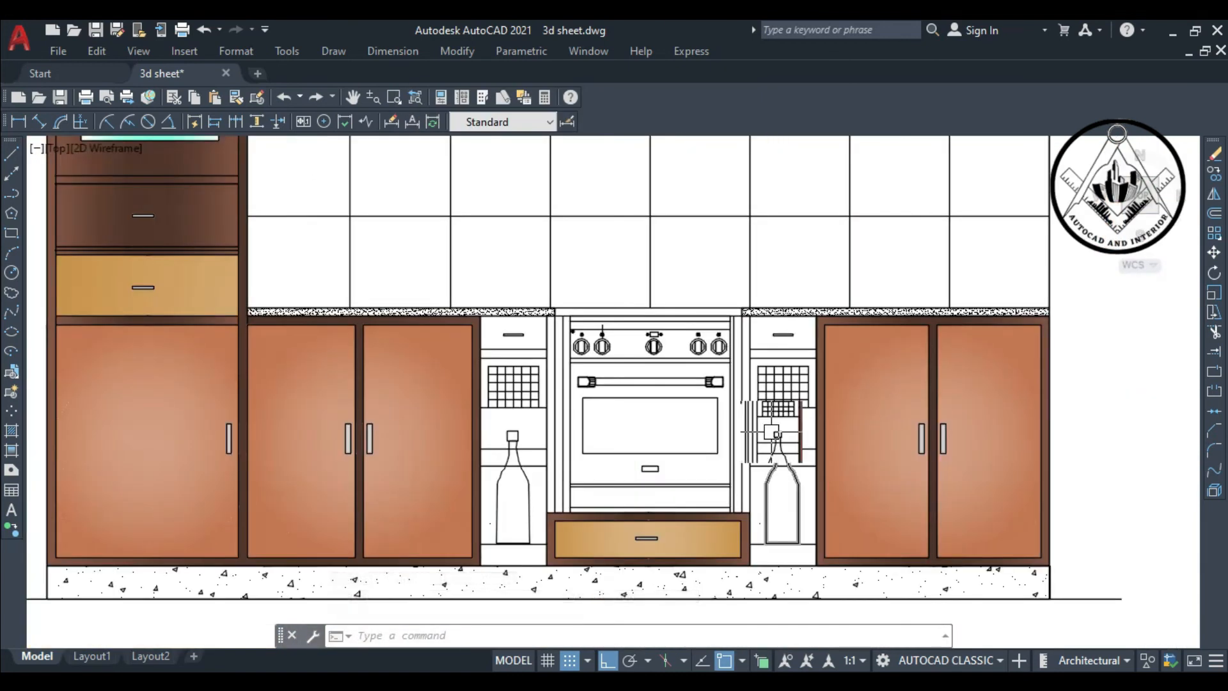
Set up a one-color gradient in a light golden-yellow true color and choose the radial pattern in the second row
scroll(683, 447, down, 2)
key(Return)
click(513, 166)
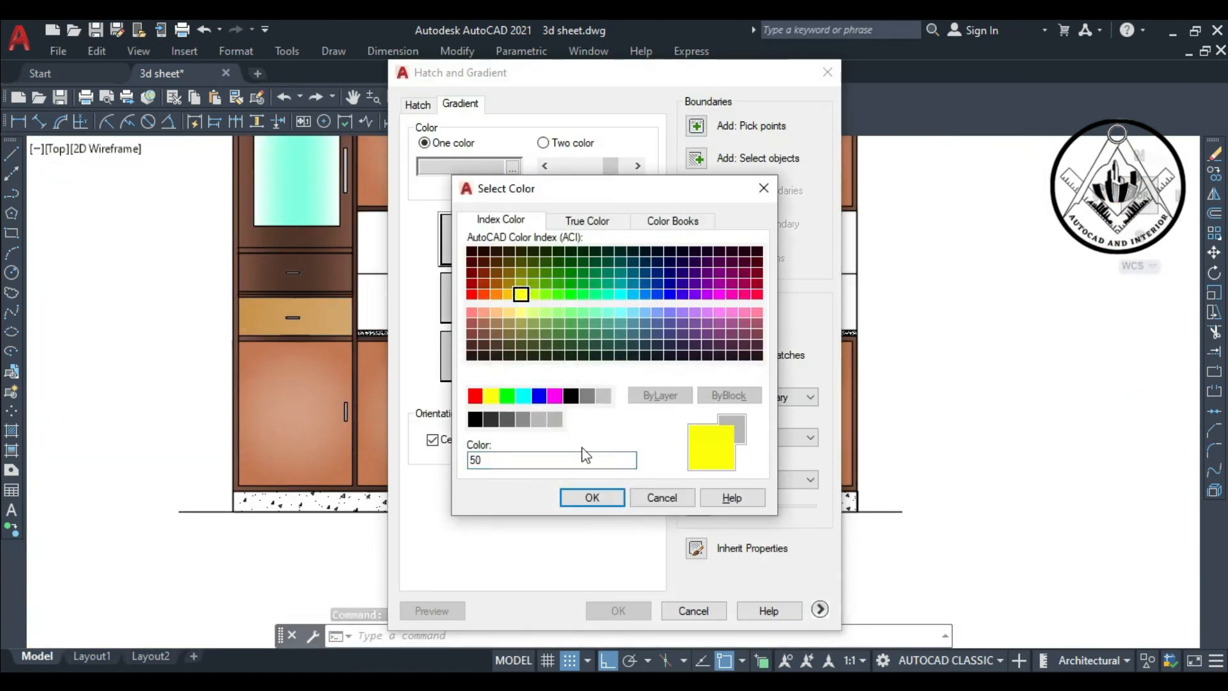
click(601, 502)
click(512, 166)
click(587, 219)
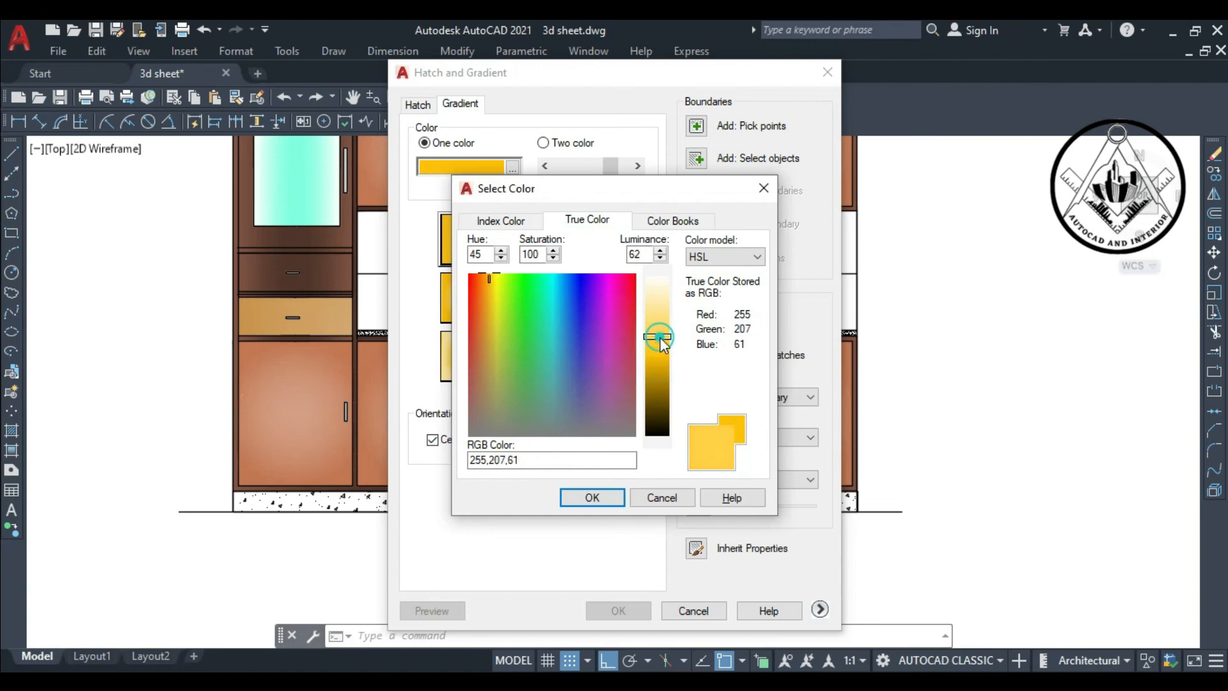
click(590, 496)
click(486, 306)
Fill the two bottles beside the oven with the yellow gradient
click(696, 126)
scroll(693, 453, up, 2)
click(692, 453)
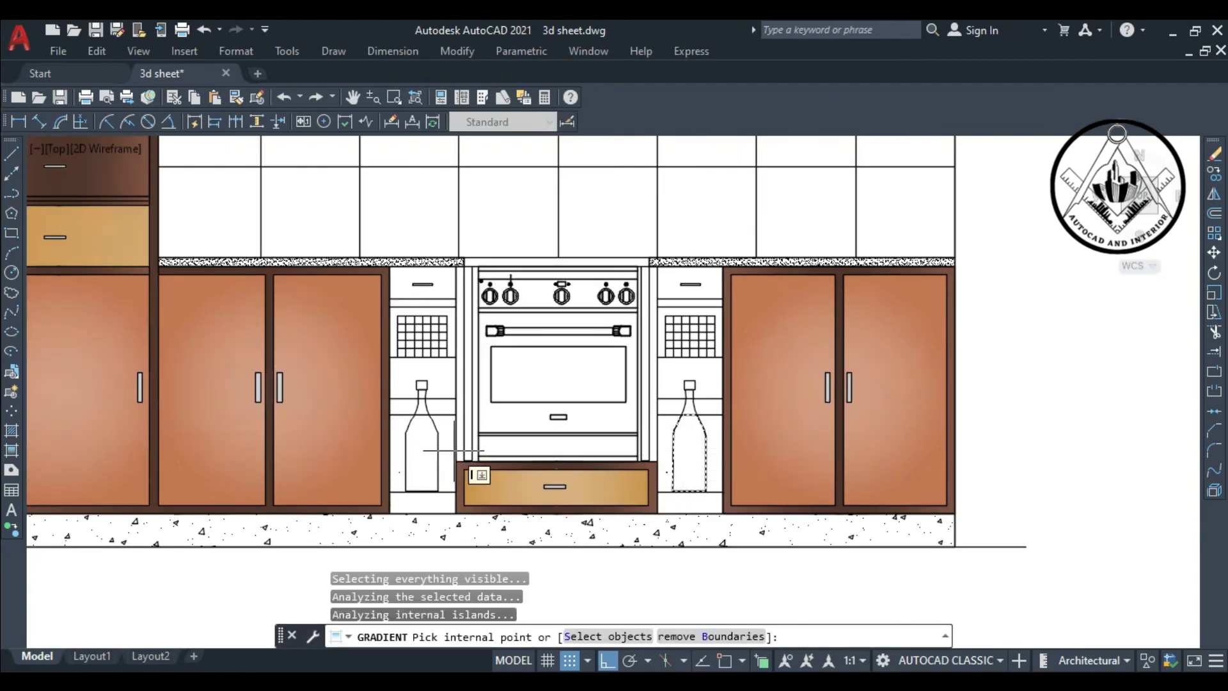
scroll(424, 409, up, 4)
click(425, 466)
scroll(640, 396, down, 4)
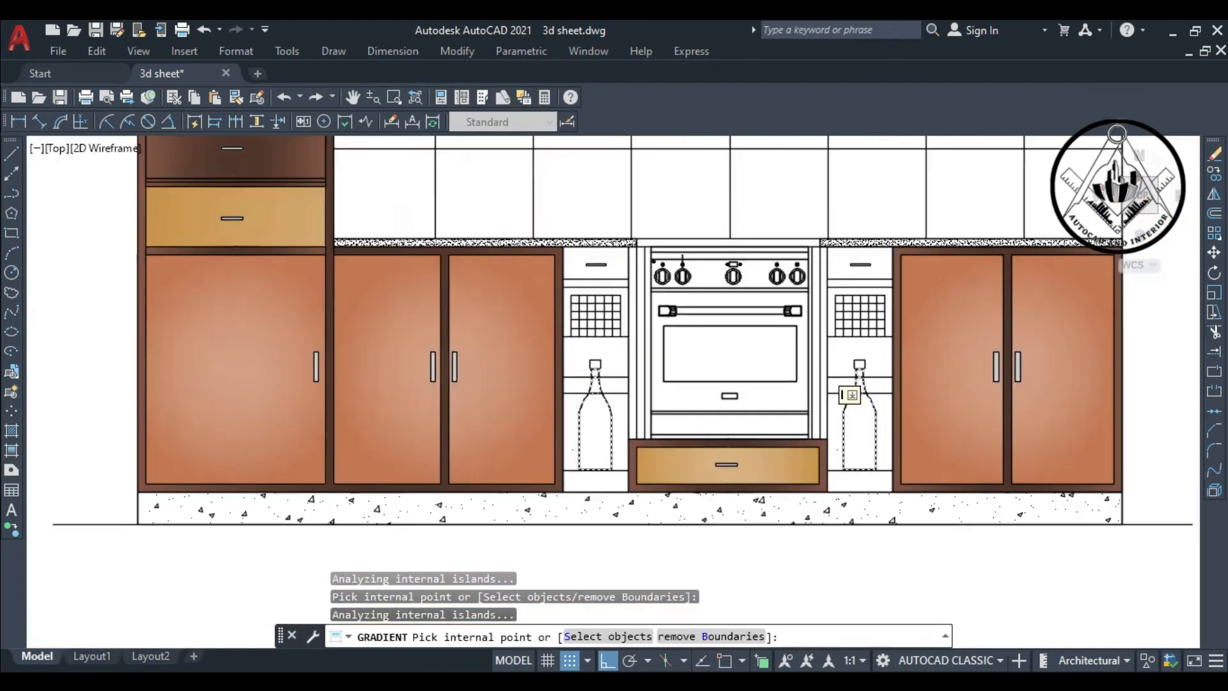
key(Return)
key(Return)
scroll(678, 406, down, 4)
scroll(751, 351, up, 5)
scroll(719, 337, down, 2)
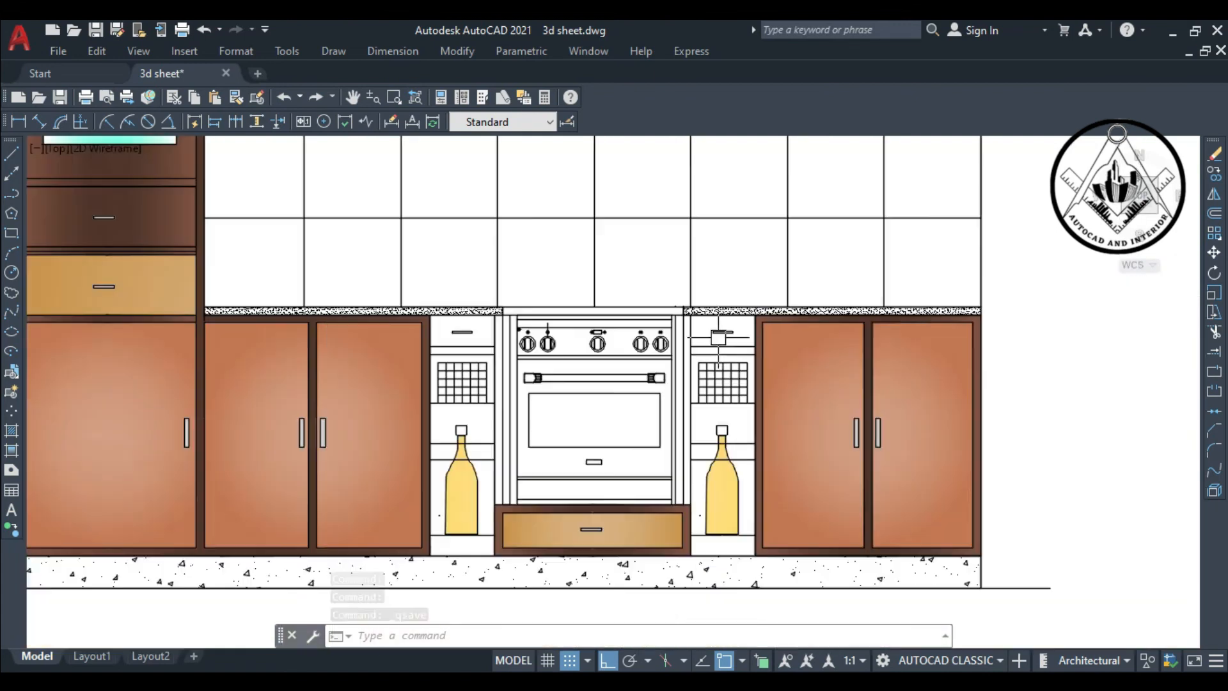
Draw rectangles around the two small drawer fronts on either side of the oven
text(rec)
key(Return)
scroll(447, 320, up, 3)
click(392, 298)
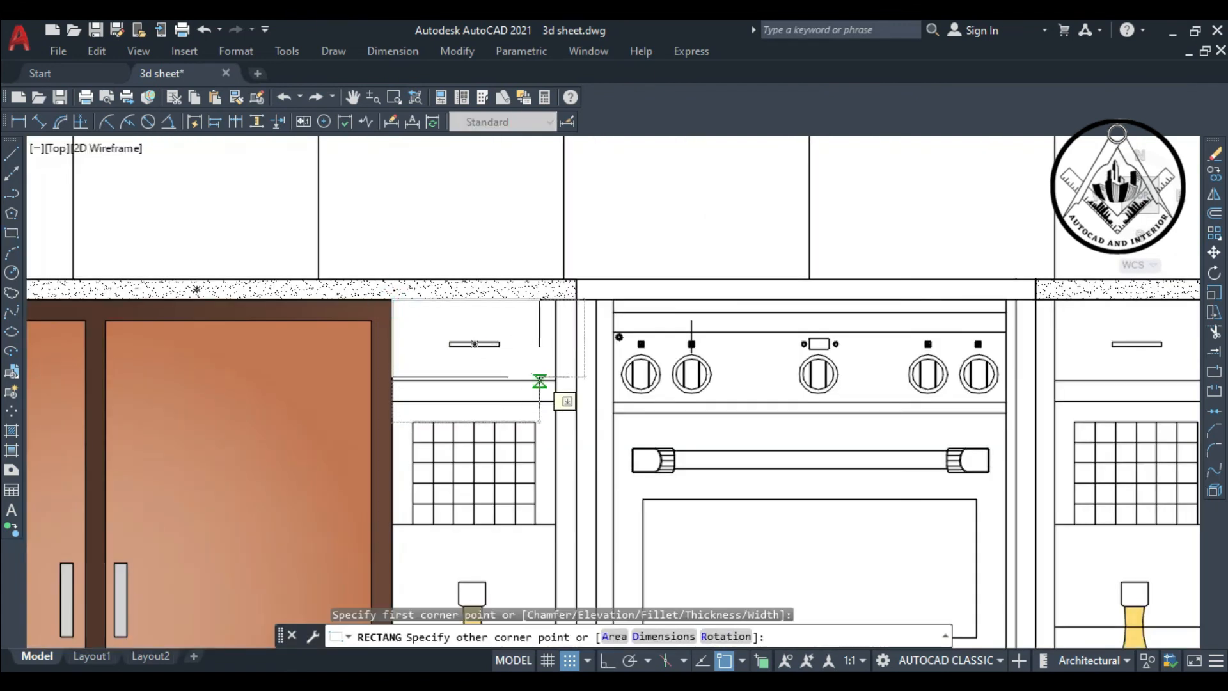
click(555, 381)
scroll(555, 380, down, 5)
scroll(885, 390, up, 3)
key(Return)
click(534, 318)
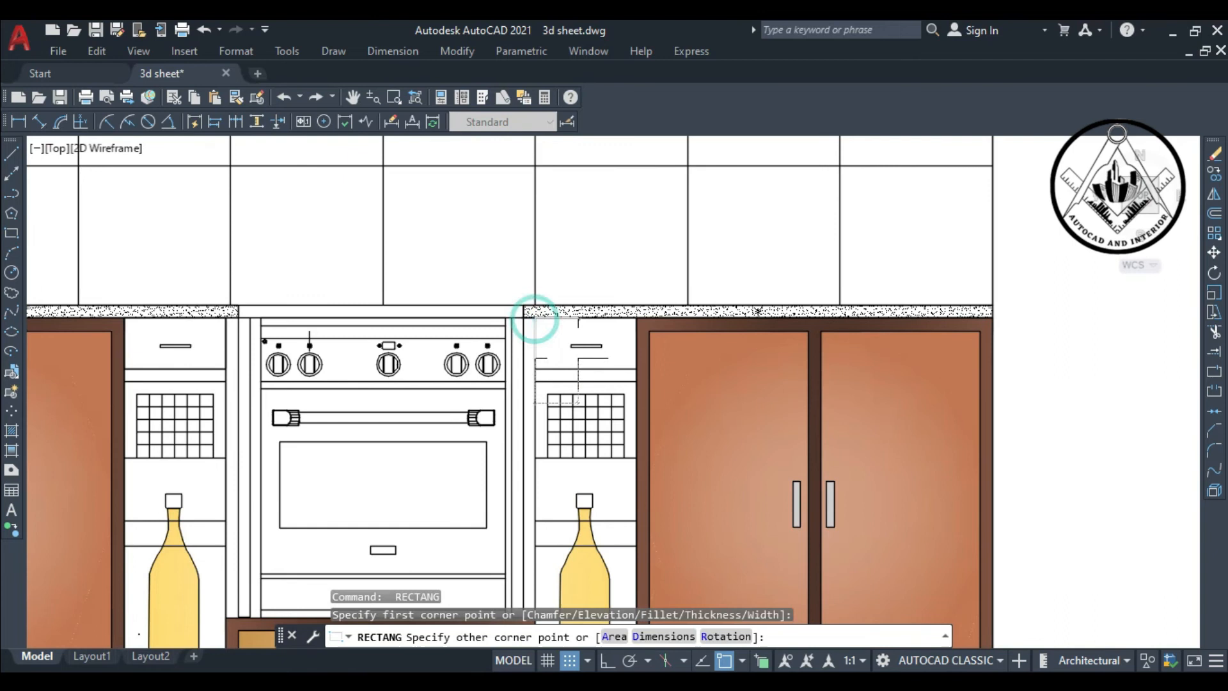
click(636, 368)
scroll(636, 369, down, 4)
Fill both small drawer fronts with the tan gradient inherited from the drawer below the oven
key(Return)
text(gd)
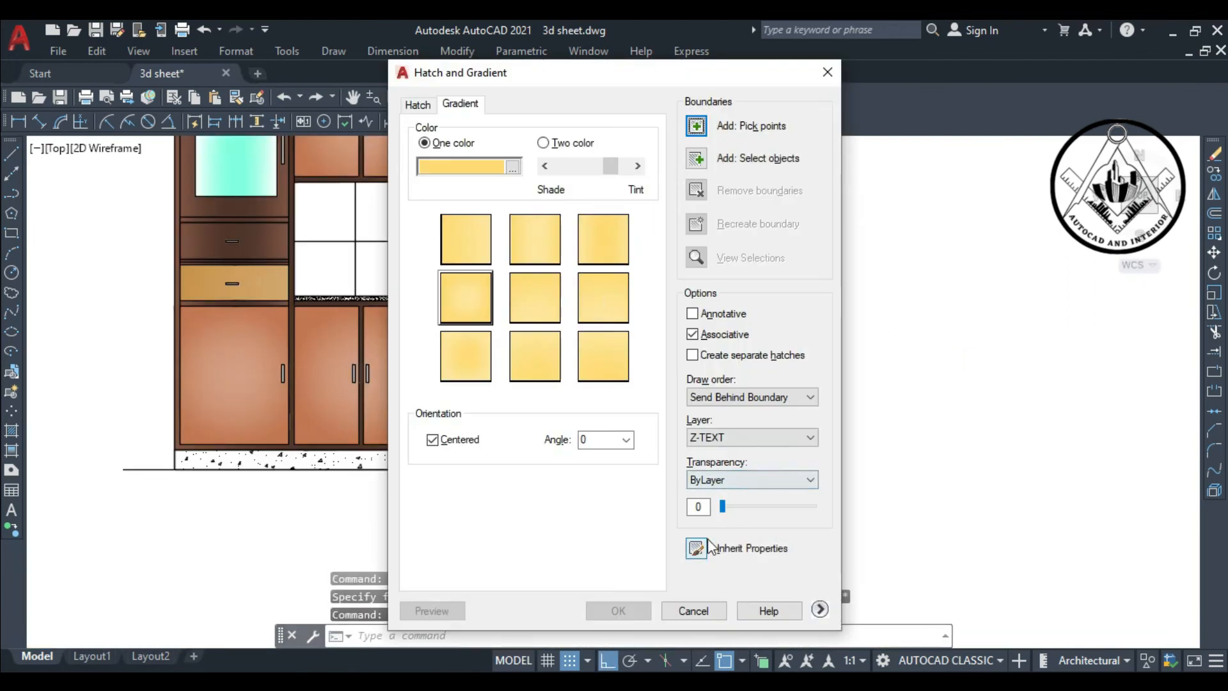
click(702, 545)
scroll(537, 435, up, 3)
click(625, 428)
scroll(627, 425, down, 5)
scroll(639, 350, up, 5)
click(672, 320)
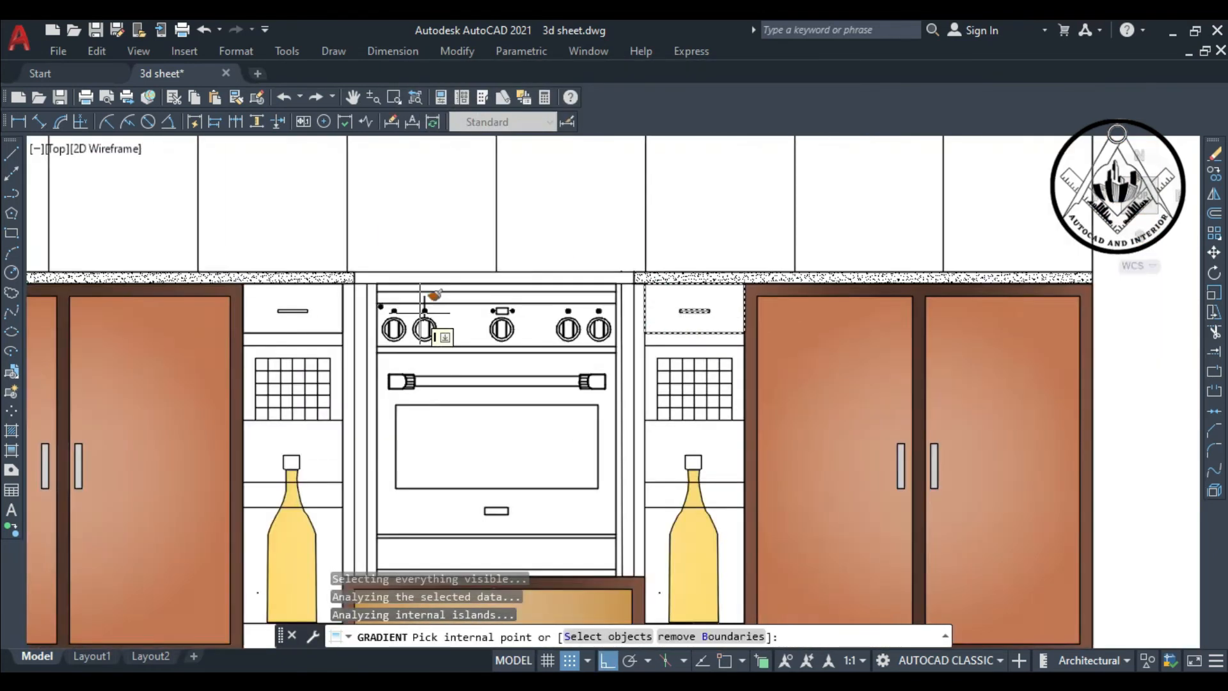
click(307, 320)
key(Return)
key(Return)
scroll(430, 407, up, 3)
key(Return)
click(697, 548)
scroll(556, 428, up, 5)
scroll(355, 454, up, 2)
click(380, 481)
scroll(375, 320, down, 9)
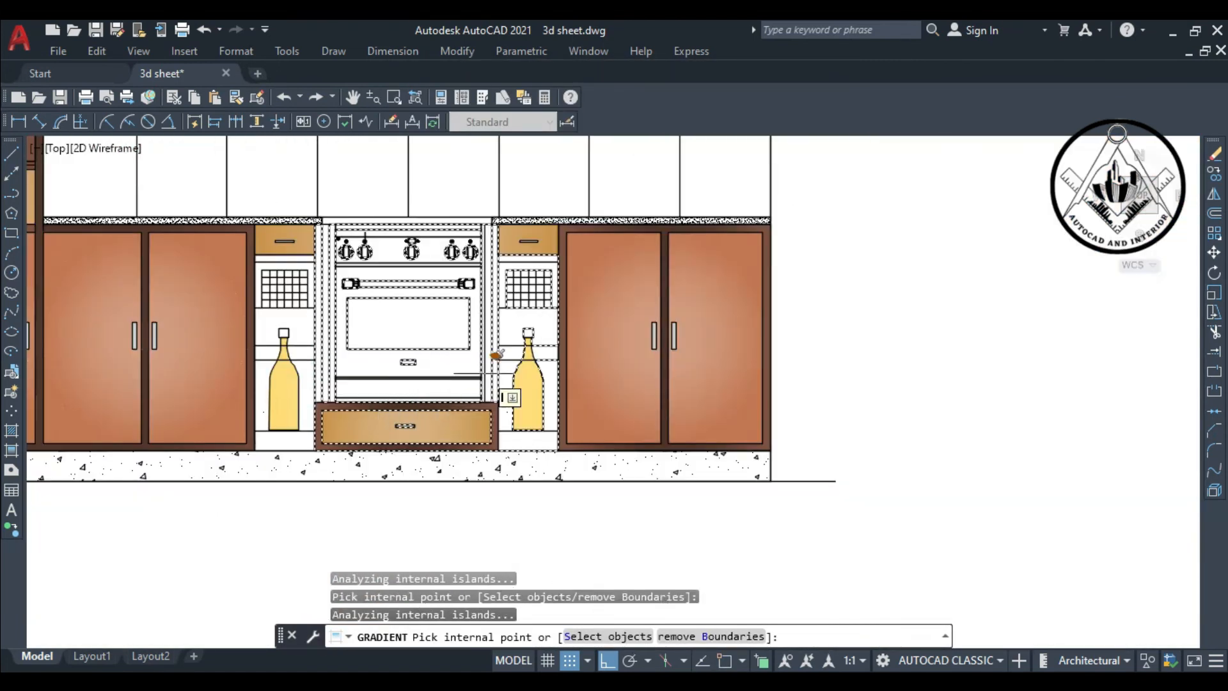
scroll(308, 365, up, 3)
key(Escape)
Outline the narrow vertical side panels on both sides of the oven with rectangles
scroll(526, 384, down, 2)
click(12, 233)
scroll(420, 340, up, 2)
key(Escape)
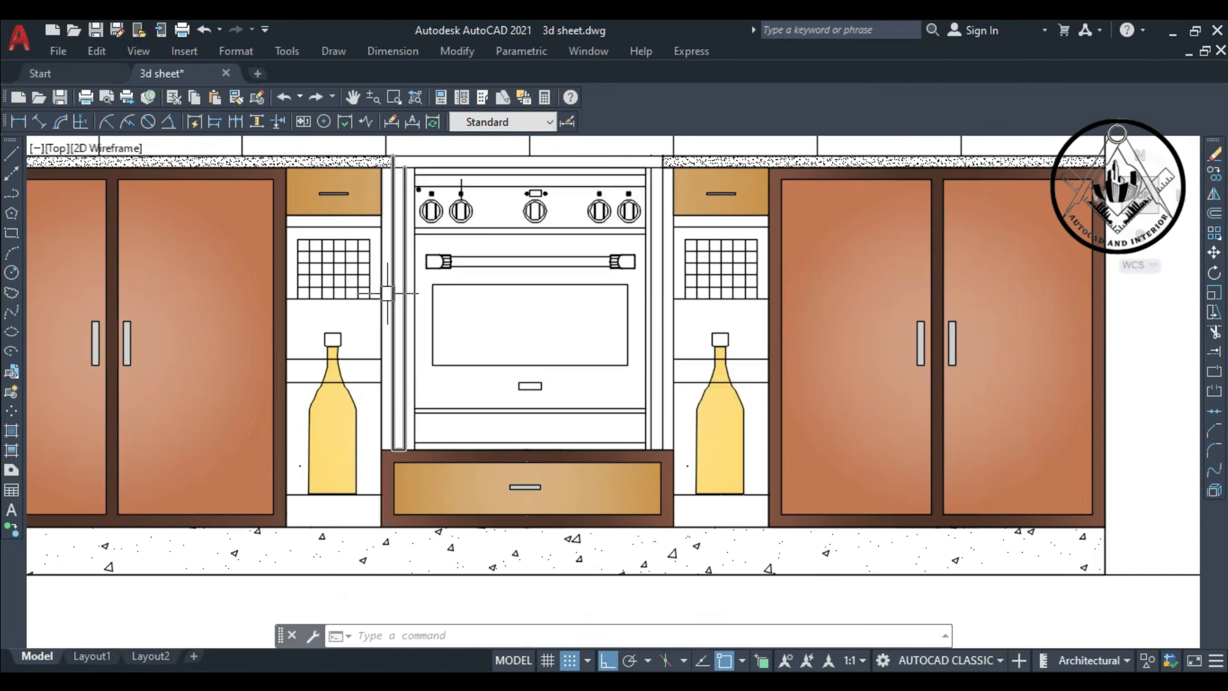
click(12, 233)
scroll(401, 176, up, 2)
click(435, 164)
scroll(388, 576, down, 2)
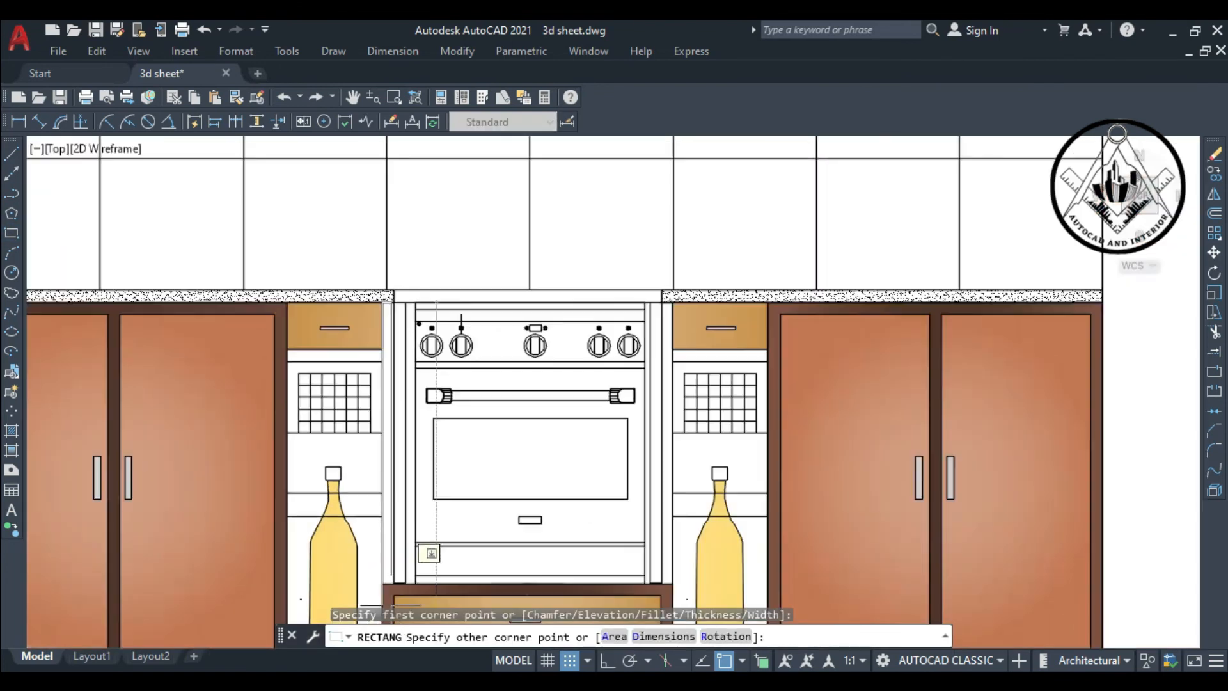
scroll(397, 563, up, 2)
scroll(437, 473, down, 5)
key(Escape)
key(space)
key(space)
key(Escape)
Fill the two oven side panels with the dark-brown gradient inherited from the frame of the drawer below
text(gd)
key(space)
click(695, 545)
scroll(504, 502, up, 5)
click(504, 502)
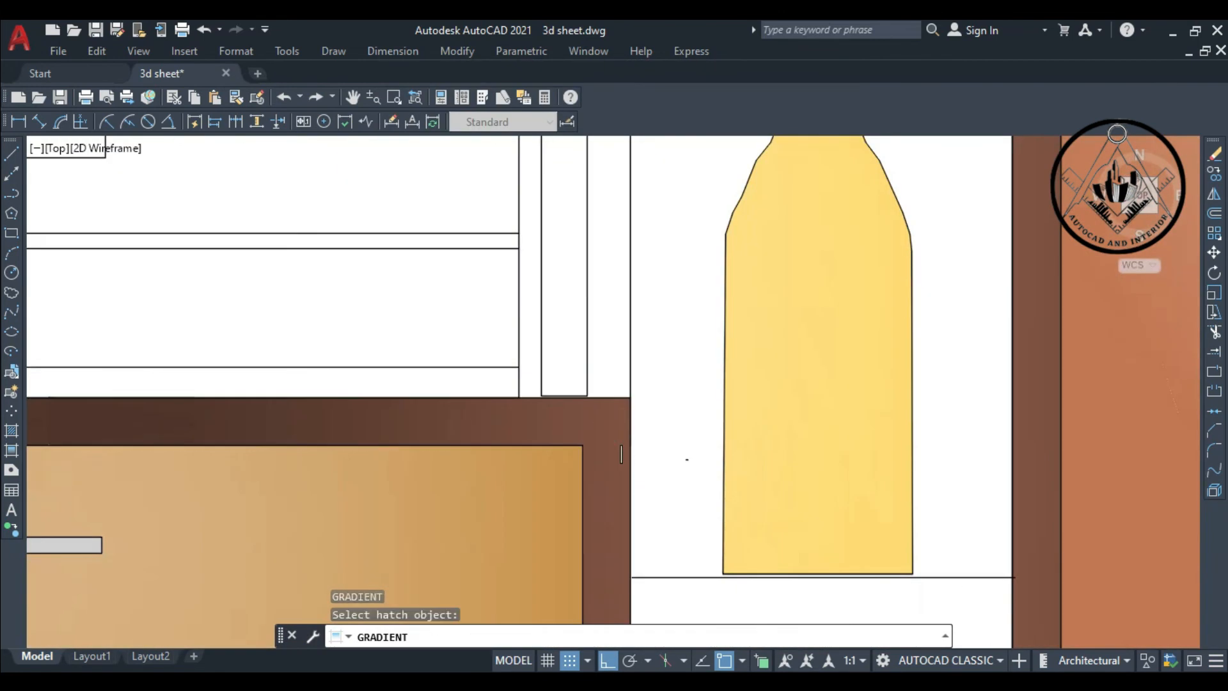
scroll(604, 415, down, 2)
click(603, 371)
scroll(603, 370, down, 2)
click(400, 374)
scroll(411, 374, down, 4)
key(space)
key(space)
Add a linear dimension for the elevation's overall height beside its right edge
scroll(686, 422, down, 5)
text(dli)
key(space)
click(684, 265)
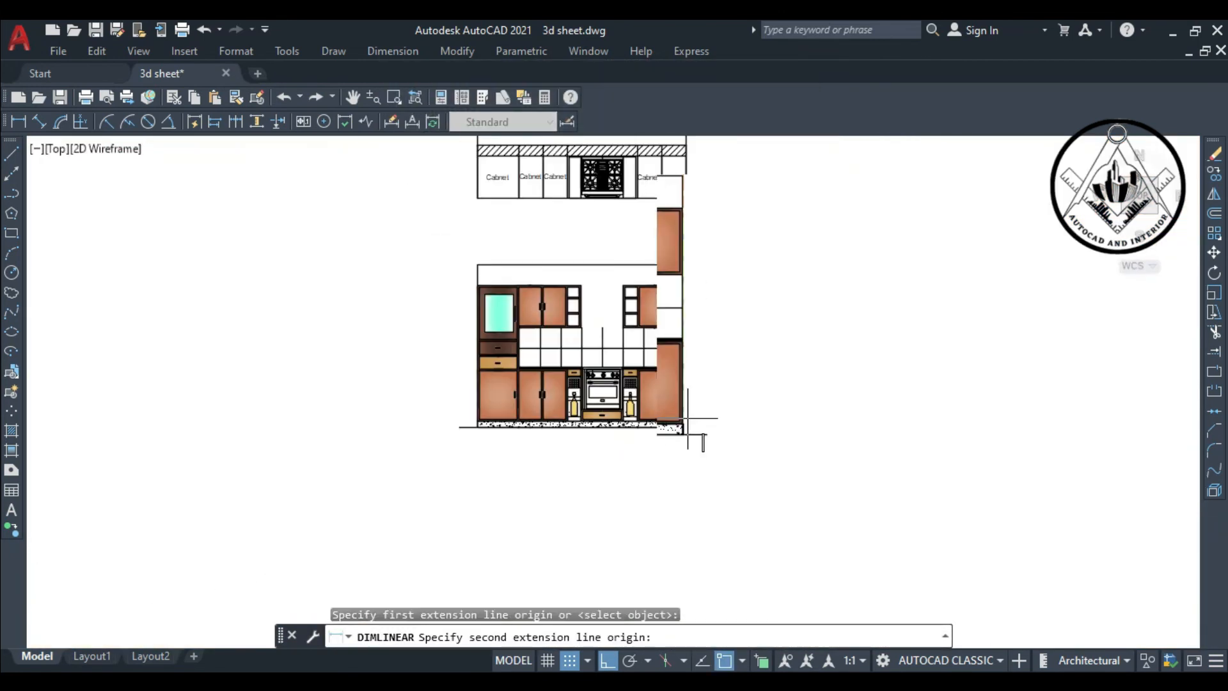
scroll(687, 421, up, 9)
click(668, 482)
scroll(668, 482, down, 5)
scroll(720, 386, down, 3)
scroll(694, 211, up, 3)
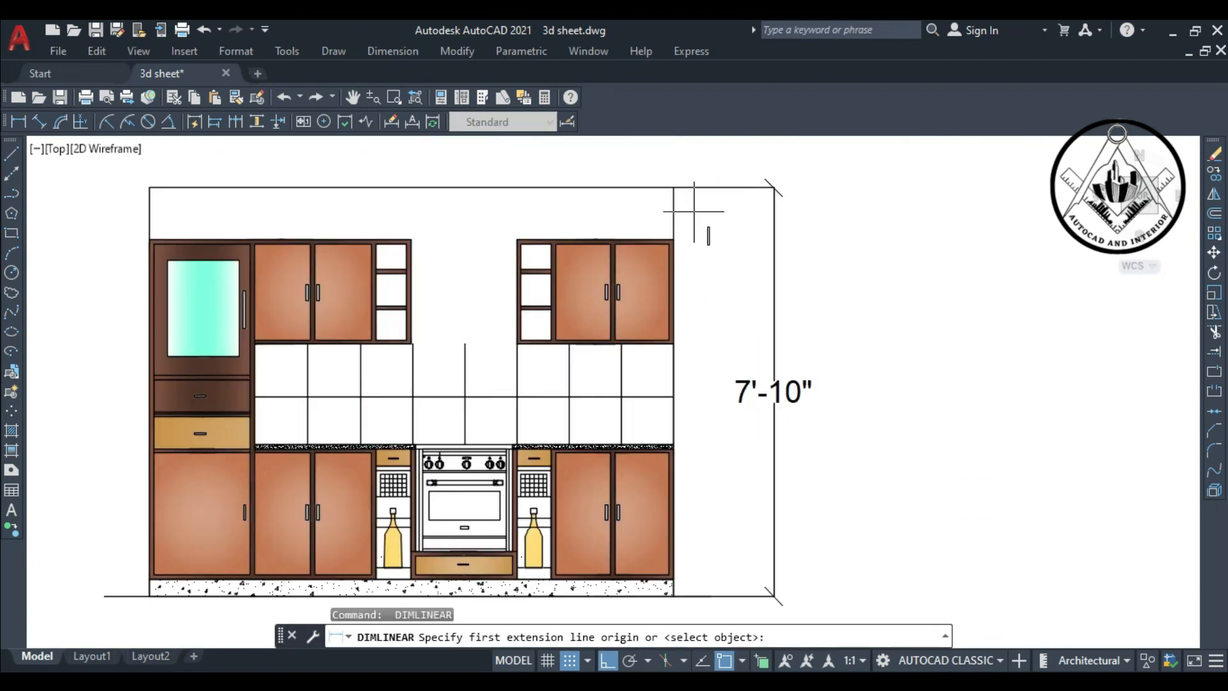
key(Escape)
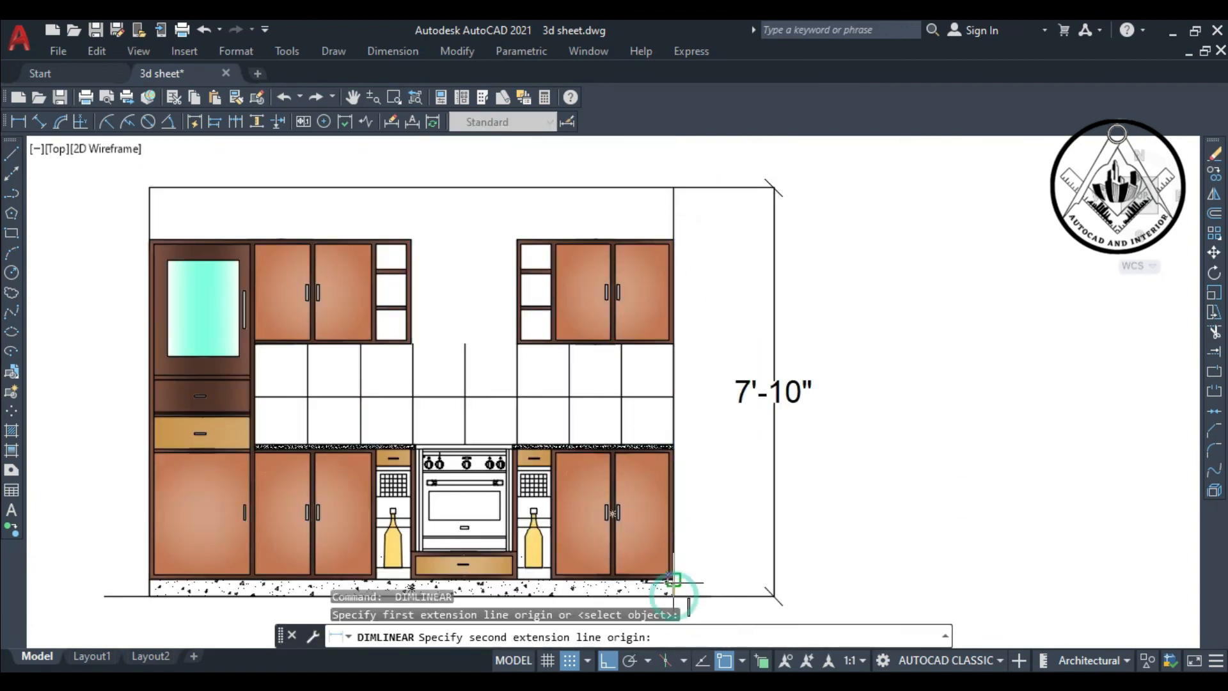
Dimension the heights of the plinth, the lower cabinets and the countertop along the elevation's right edge
click(674, 596)
click(673, 451)
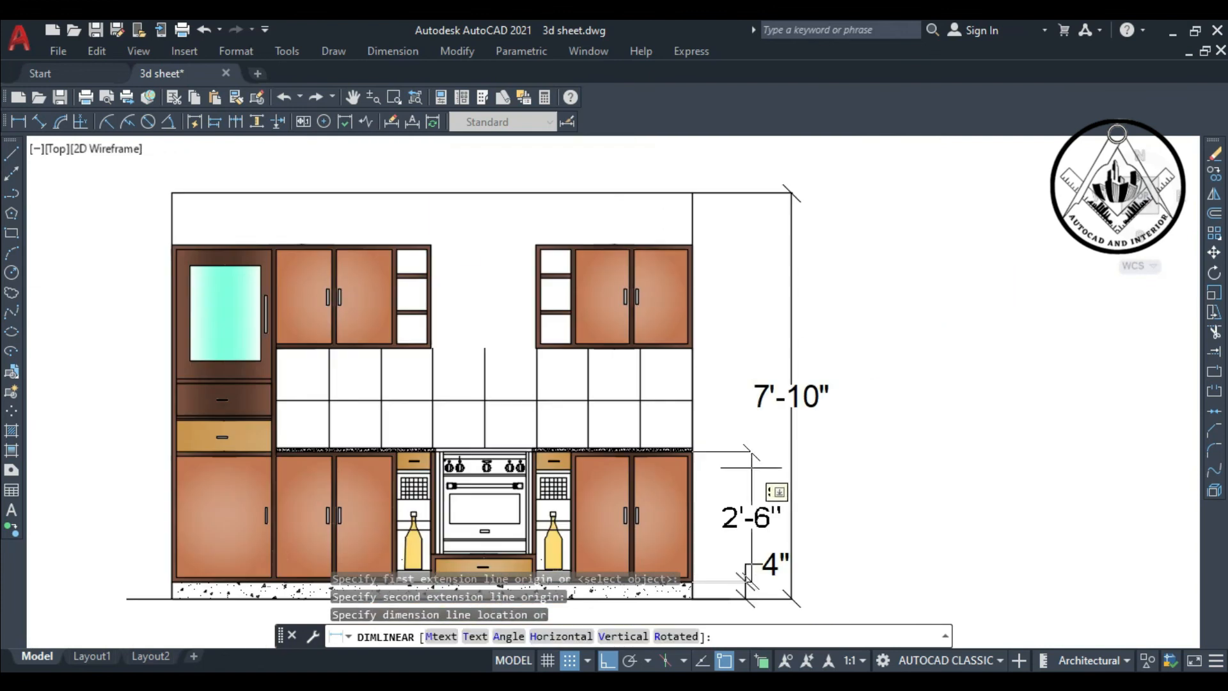
click(746, 470)
key(space)
scroll(694, 437, up, 4)
click(685, 481)
click(685, 469)
click(823, 481)
scroll(745, 506, down, 4)
Dimension the height of the right upper cabinet in line with the lower height dimensions
scroll(738, 414, up, 2)
key(space)
click(713, 297)
click(713, 460)
click(786, 456)
Copy the upper cabinet's height dimension straight down so that it spans the backsplash
text(co)
click(786, 422)
click(714, 297)
click(713, 459)
scroll(767, 345, down, 5)
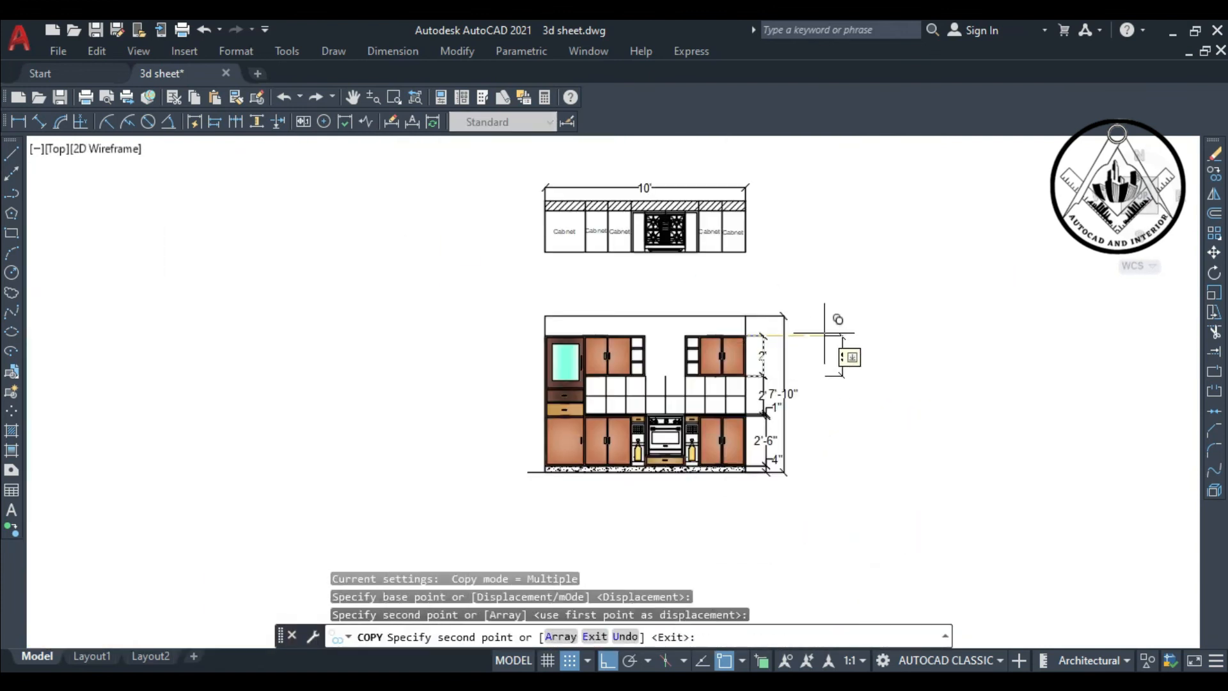
key(Escape)
key(space)
key(Escape)
Dimension the width of the narrow shelf unit right of the oven, below the elevation
click(18, 122)
scroll(578, 466, up, 5)
scroll(587, 464, down, 5)
scroll(671, 250, up, 5)
scroll(672, 256, down, 5)
scroll(858, 452, up, 5)
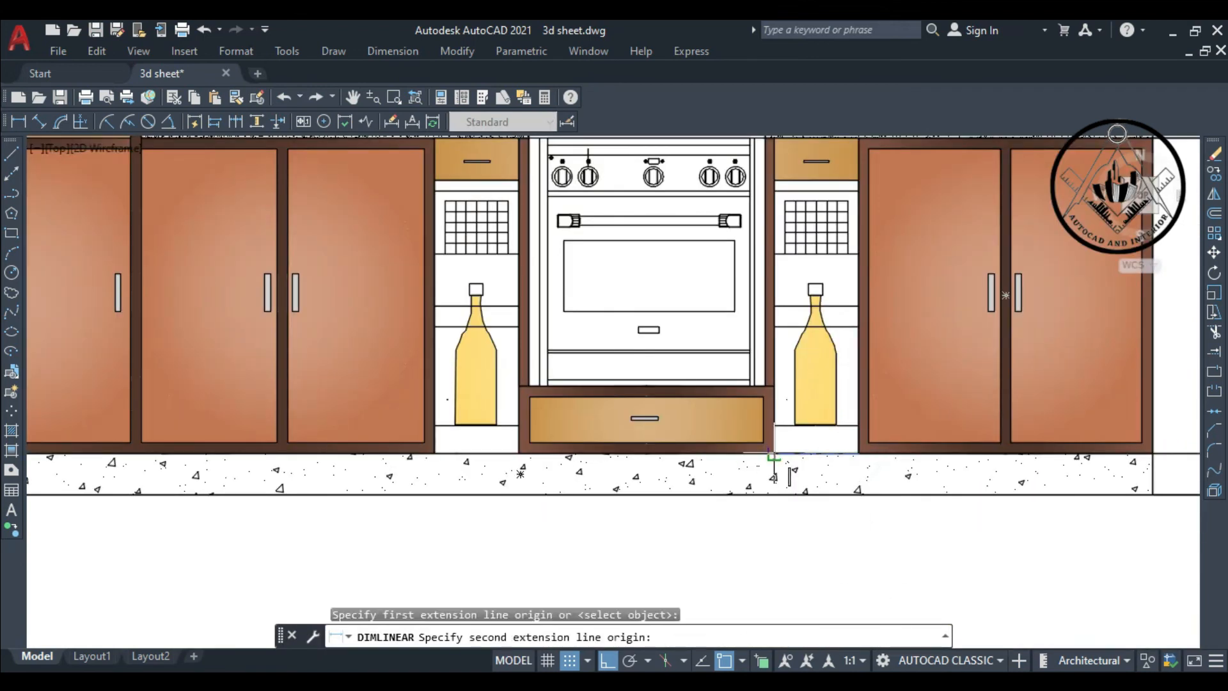
click(773, 452)
click(777, 571)
Dimension the widths of the oven unit and the narrow shelf unit left of it
key(space)
click(774, 453)
click(519, 452)
click(567, 569)
key(space)
click(519, 452)
click(434, 453)
scroll(437, 467, down, 4)
click(438, 509)
scroll(585, 474, down, 2)
key(Escape)
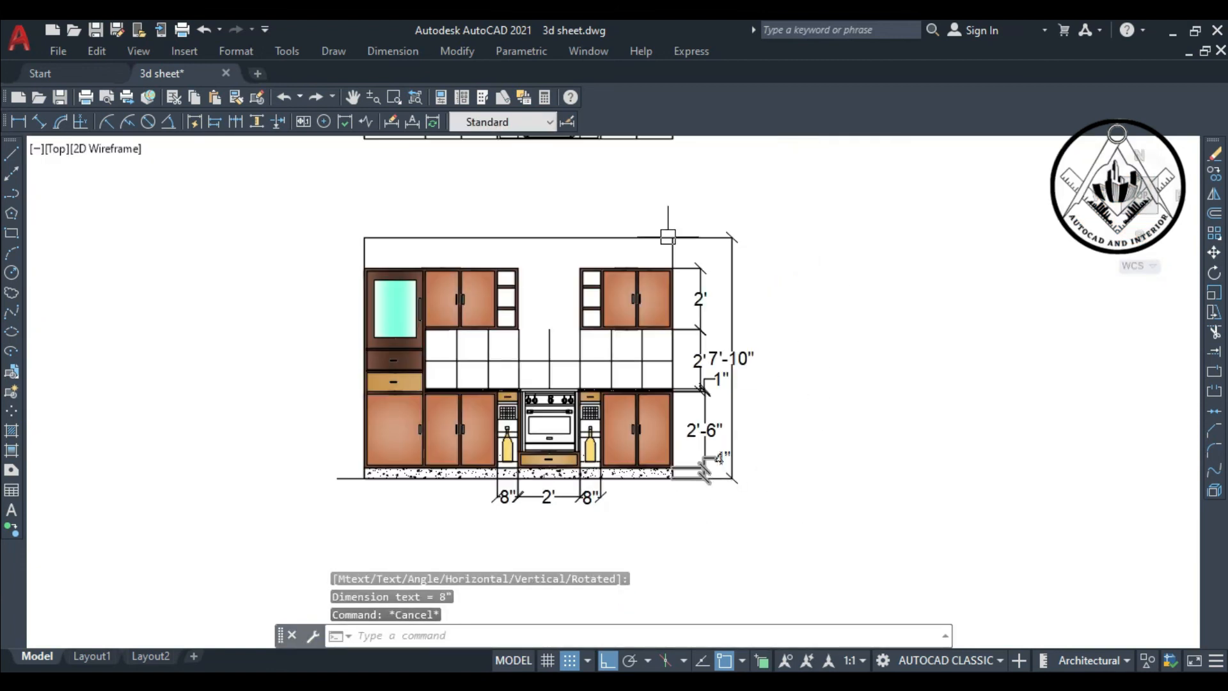
Add a linear dimension for the elevation's overall width below the smaller width dimensions
key(space)
click(364, 477)
click(671, 477)
click(667, 515)
Stretch the right origin of the overall width dimension onto the elevation's exact corner
scroll(667, 507, up, 3)
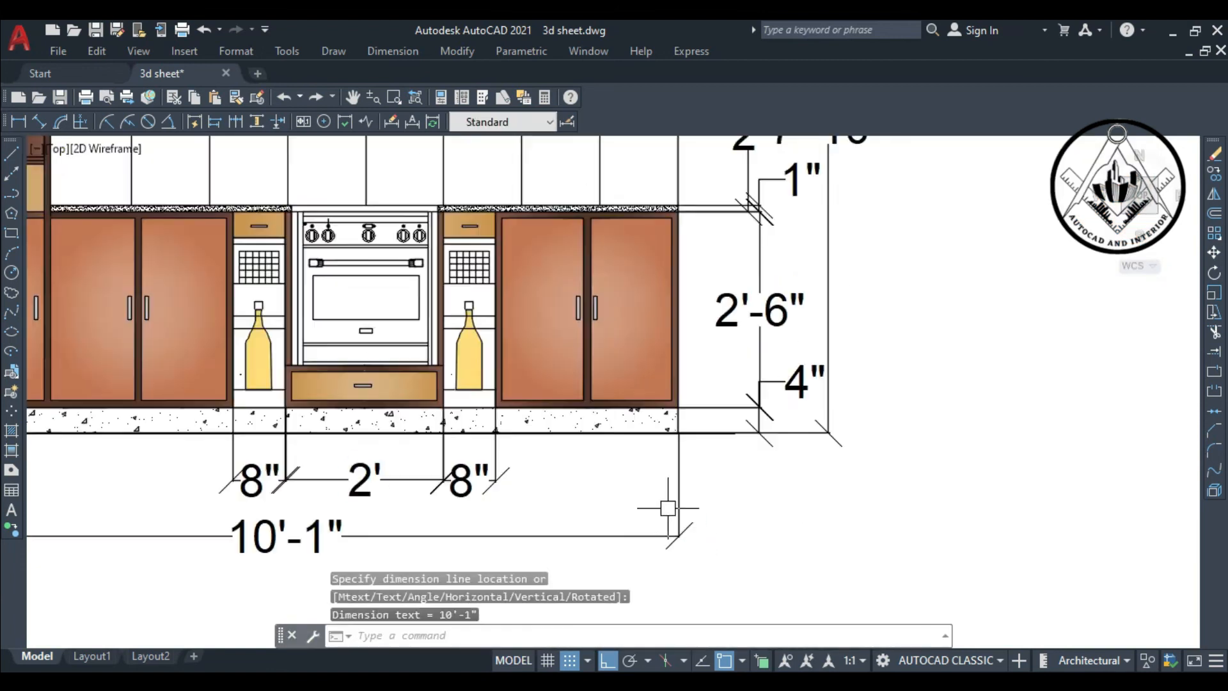
scroll(688, 436, up, 6)
click(620, 446)
click(619, 420)
click(612, 419)
scroll(664, 405, down, 8)
key(Escape)
scroll(716, 441, down, 4)
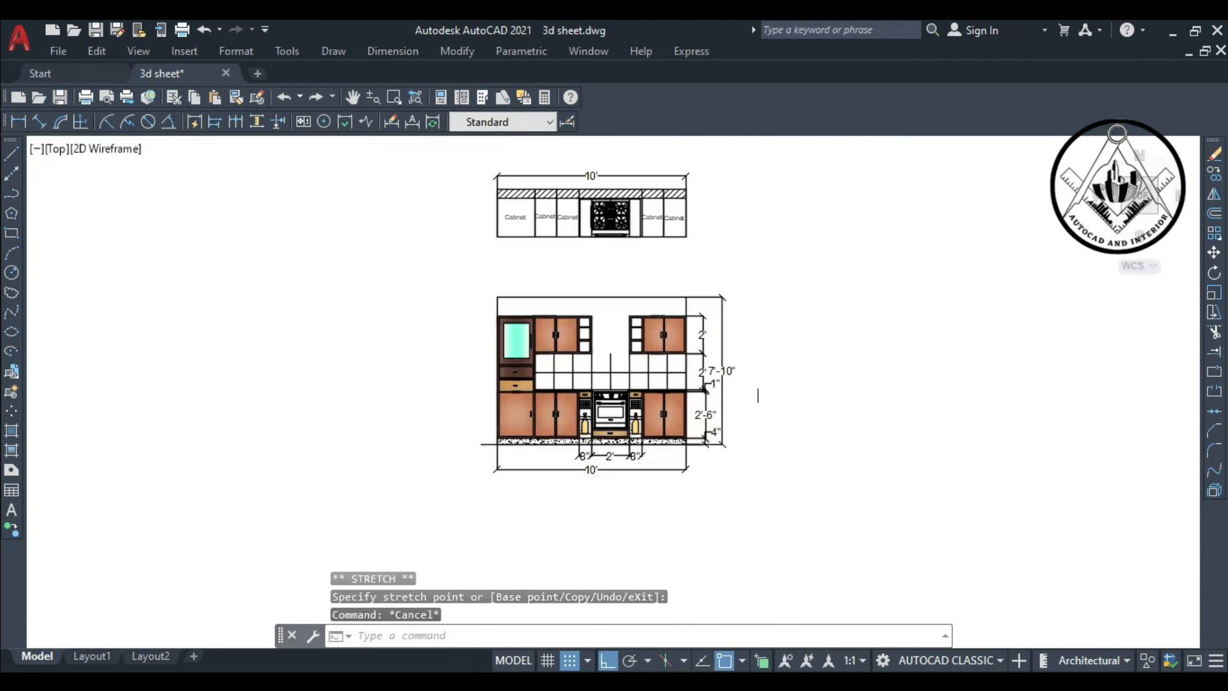
Dimension the overall widths of the left and right upper cabinet groups just above them
scroll(783, 358, up, 2)
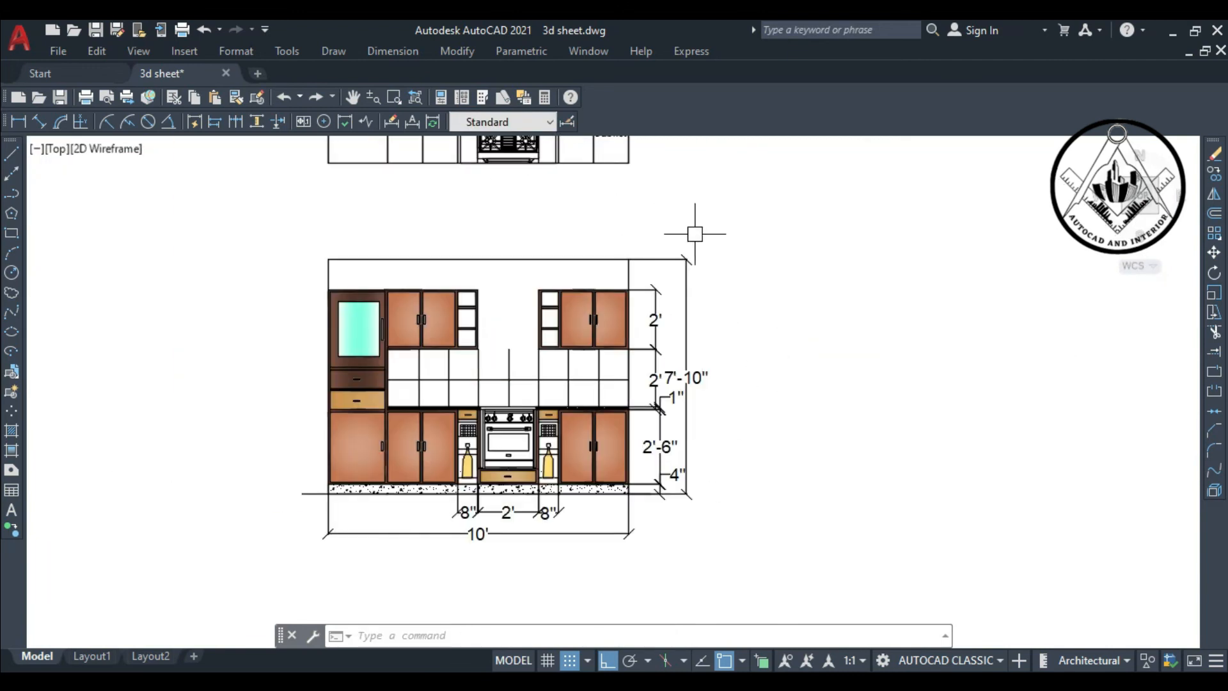
click(18, 121)
scroll(336, 292, up, 4)
click(316, 285)
click(696, 285)
click(575, 264)
key(space)
click(696, 284)
click(1079, 285)
click(1028, 262)
scroll(374, 358, down, 5)
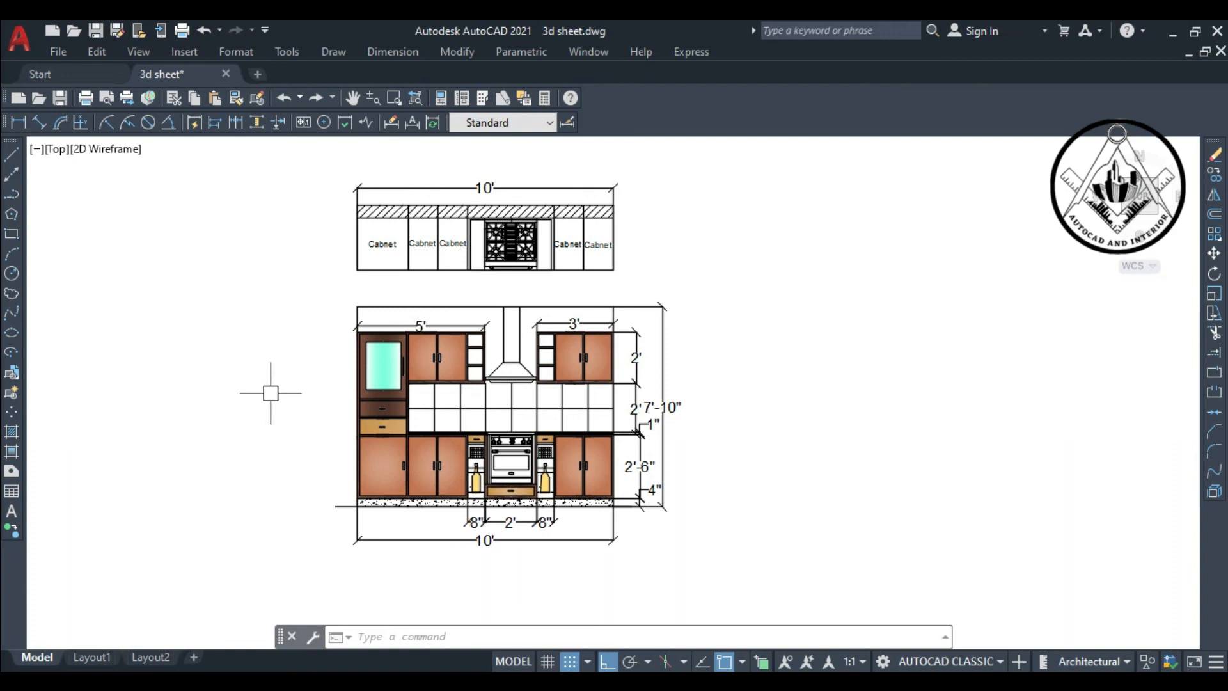
scroll(270, 392, up, 2)
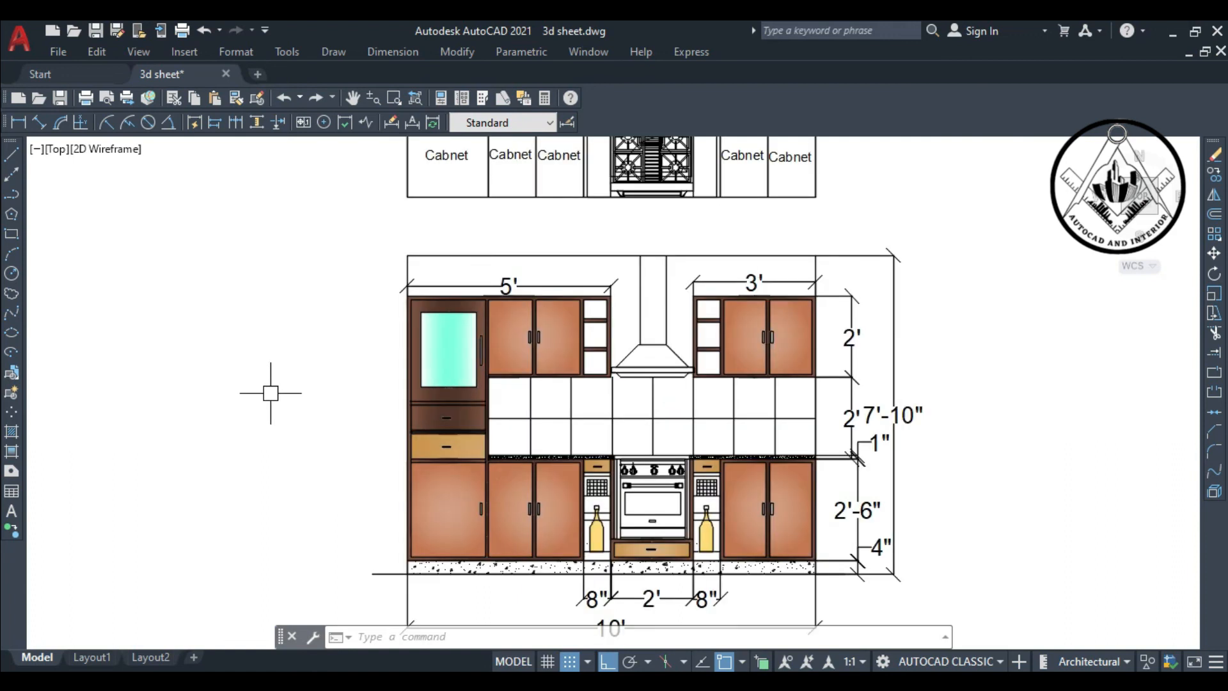
scroll(270, 393, down, 2)
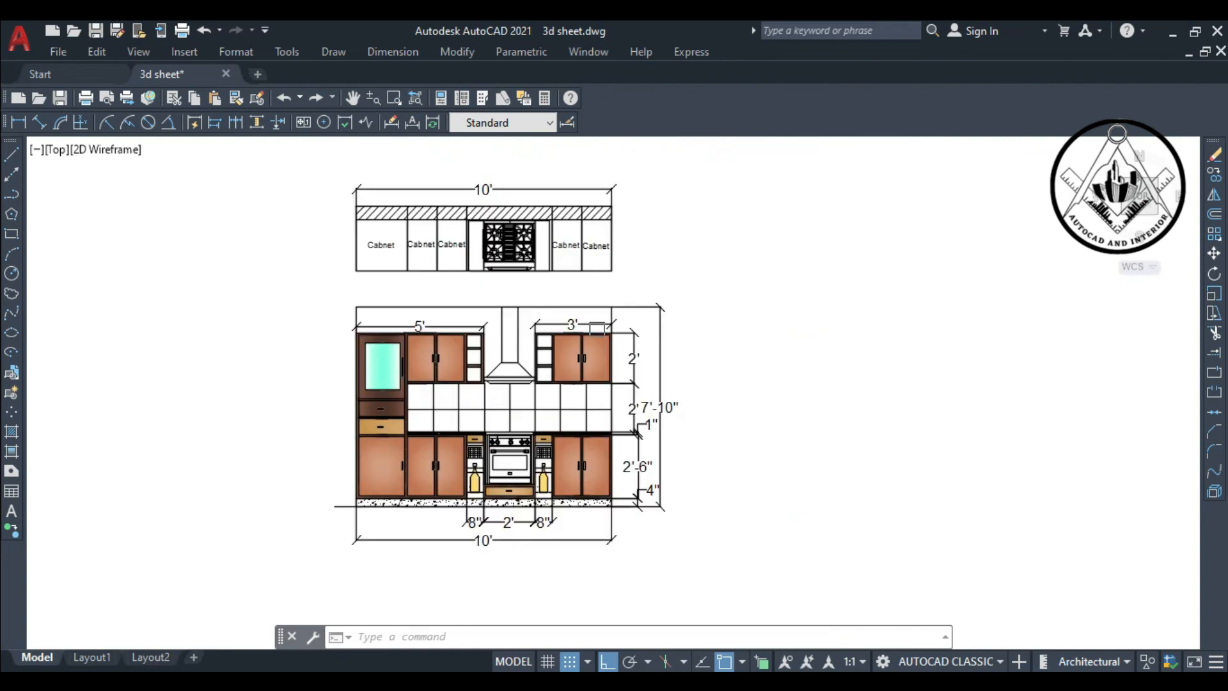
middle_drag(274, 377, 295, 378)
scroll(307, 403, up, 2)
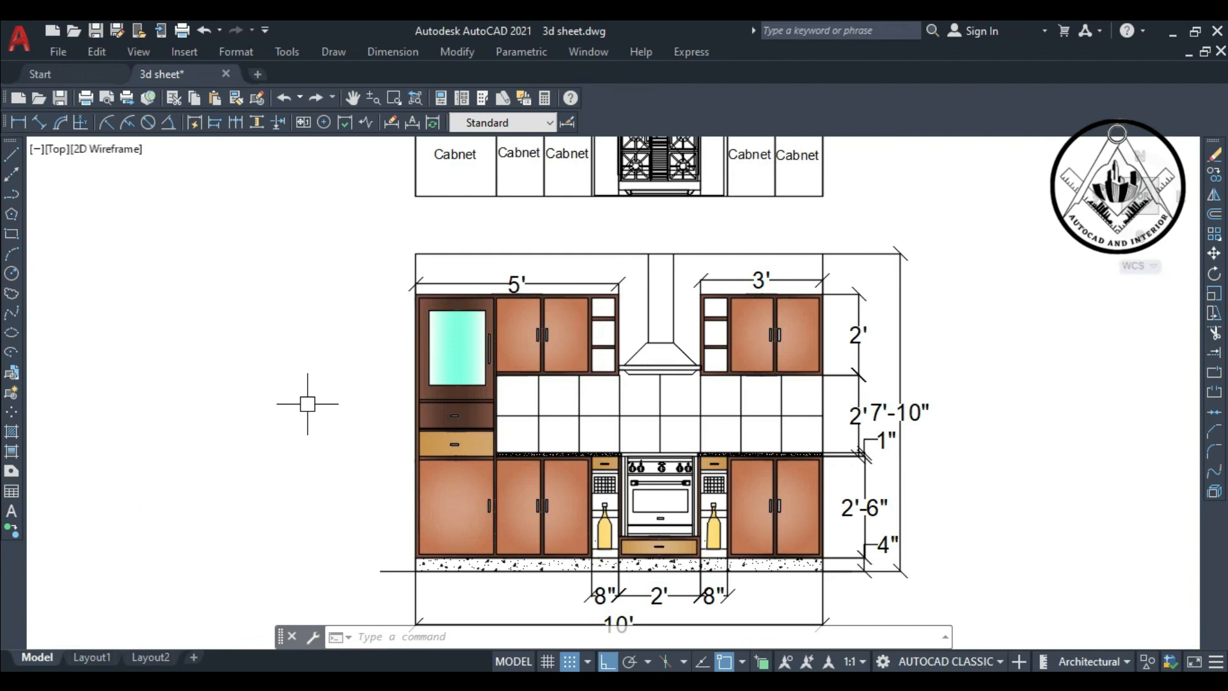